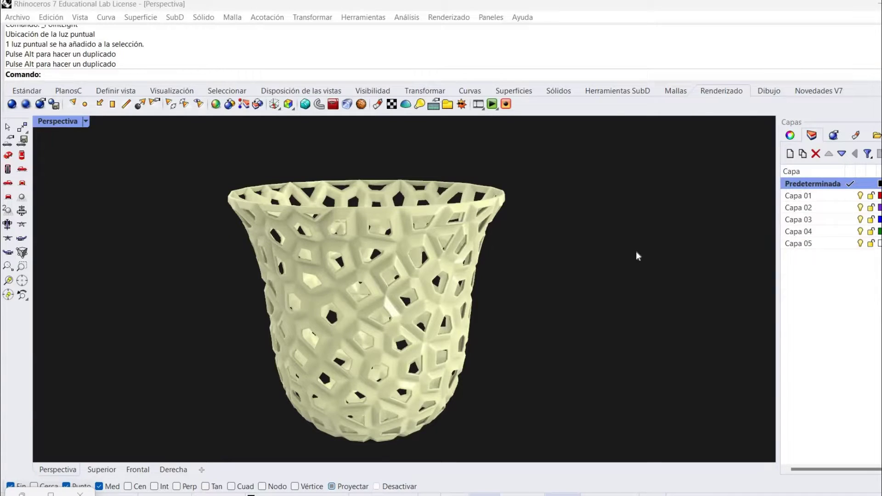
- Examine the finished perforated vase from several angles and look closely at the smoothed cells of its wall
right_drag(525, 305, 547, 302)
scroll(548, 296, up, 3)
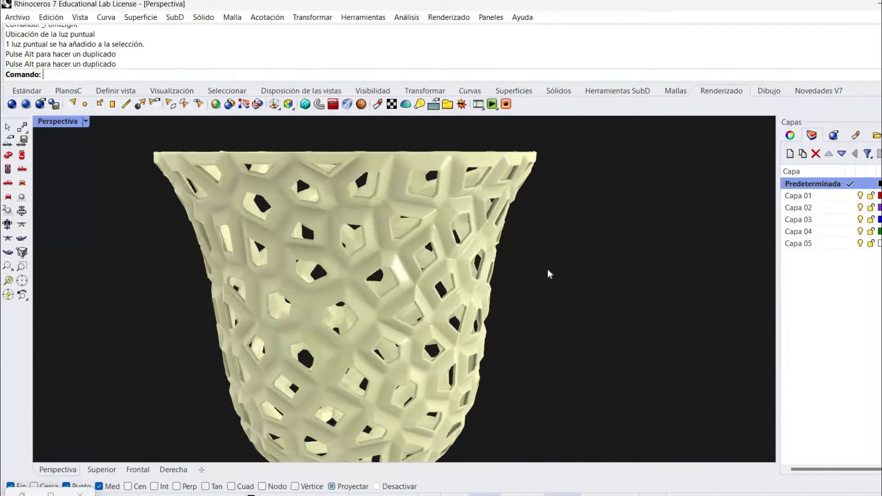
right_drag(547, 255, 561, 257)
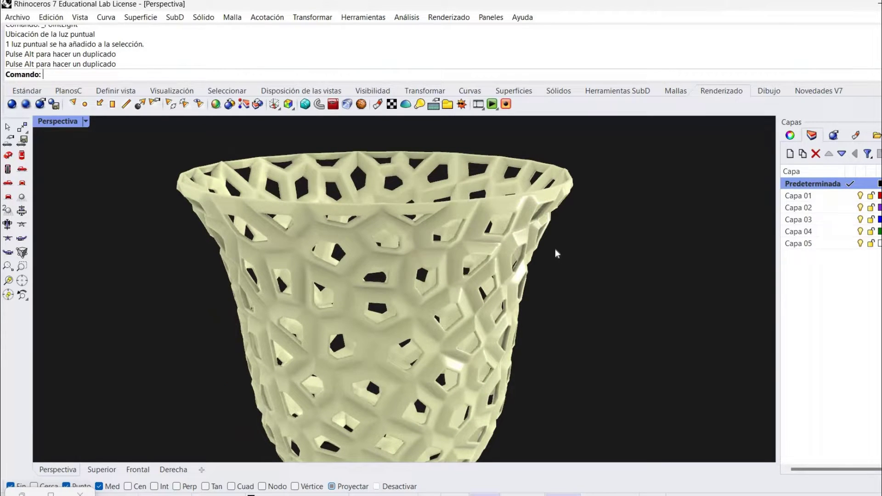
right_drag(555, 249, 553, 247)
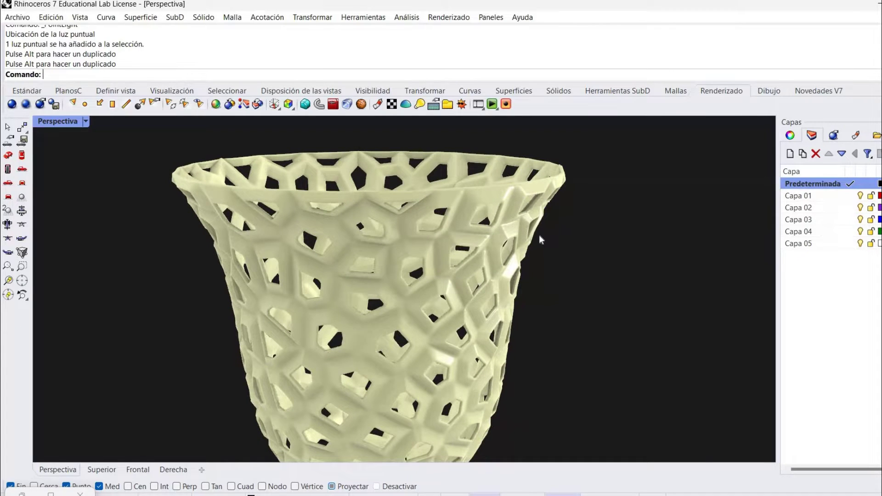
scroll(538, 233, up, 5)
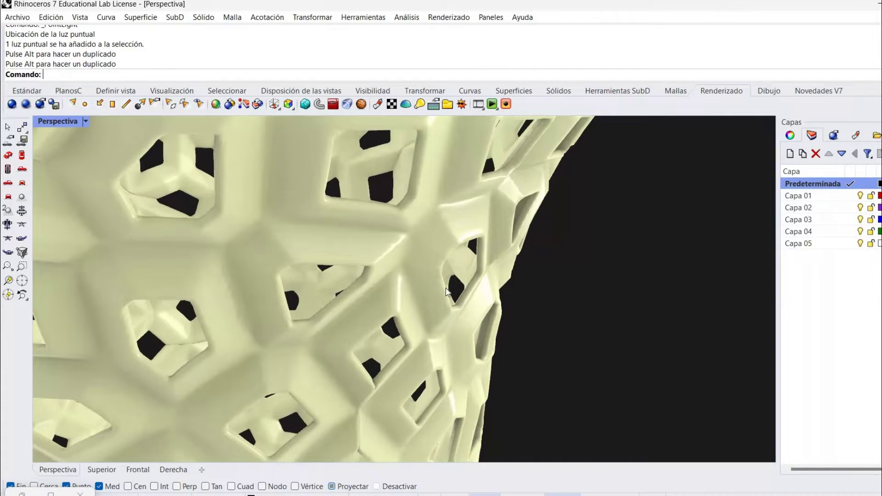
scroll(446, 289, down, 3)
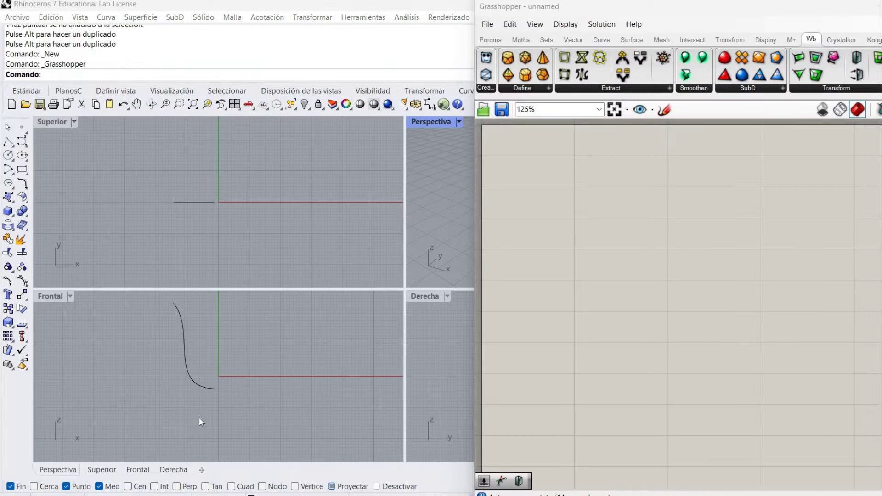
- Add a Curve parameter to the Grasshopper canvas and reference the vase's profile curve in it as a single curve
right_drag(192, 368, 181, 379)
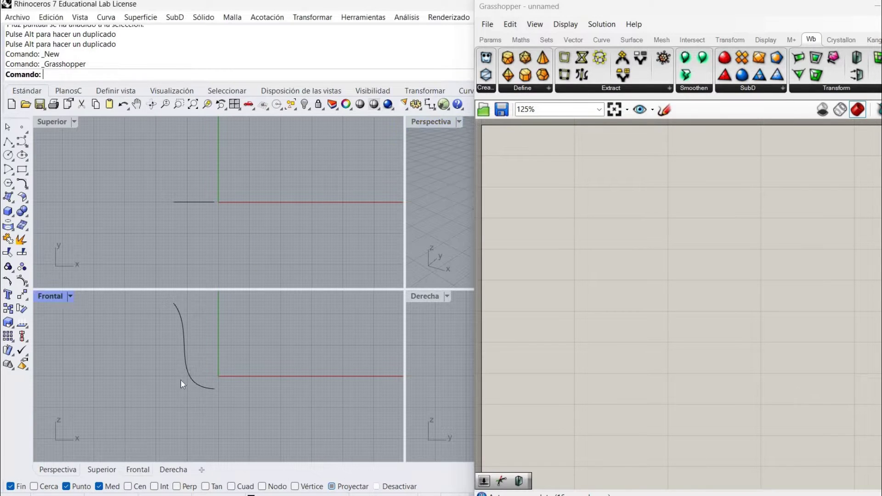
scroll(181, 380, up, 2)
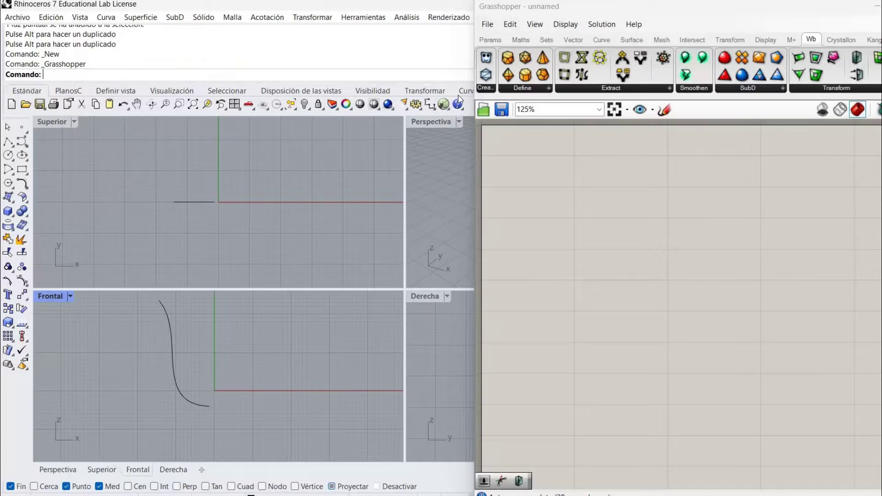
double_click(538, 187)
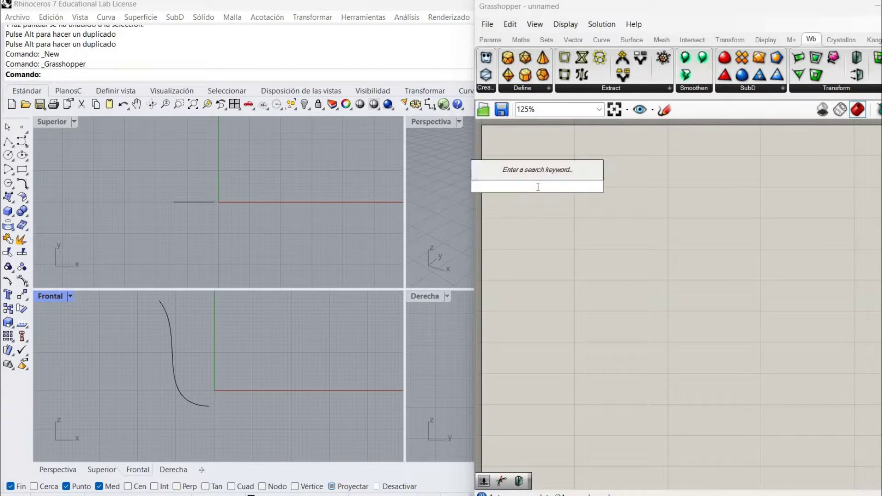
text(curv)
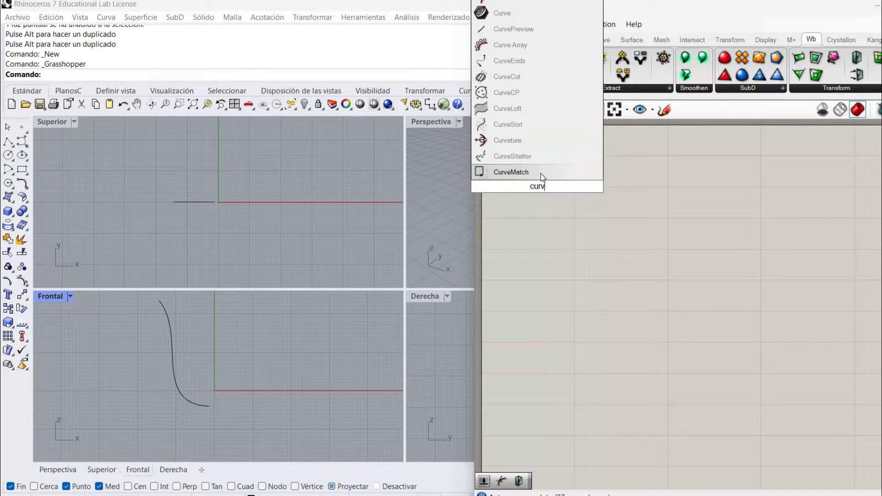
click(547, 13)
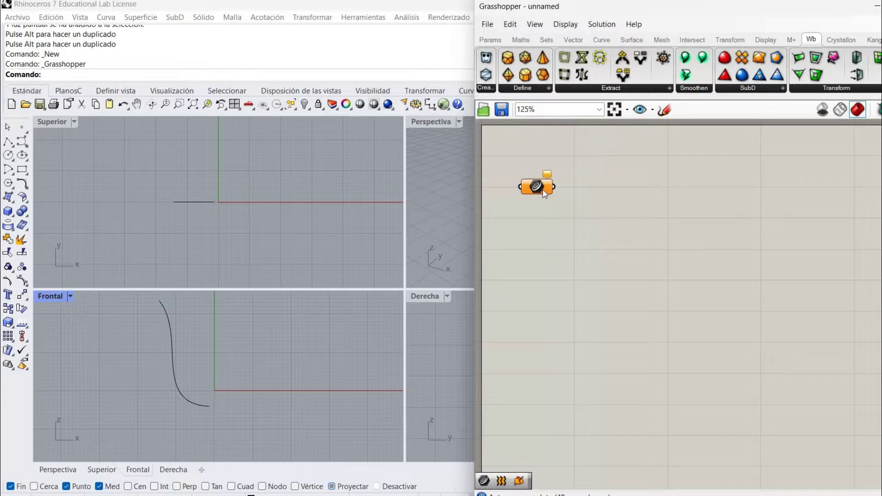
right_click(542, 190)
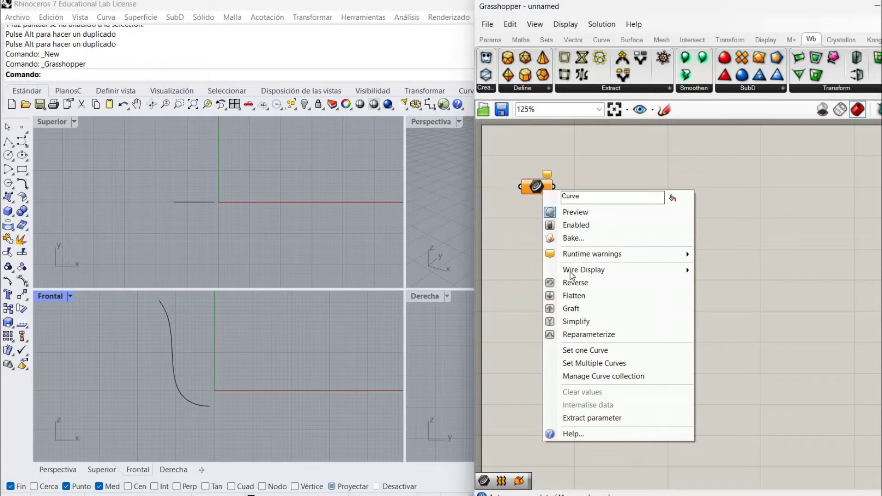
click(579, 350)
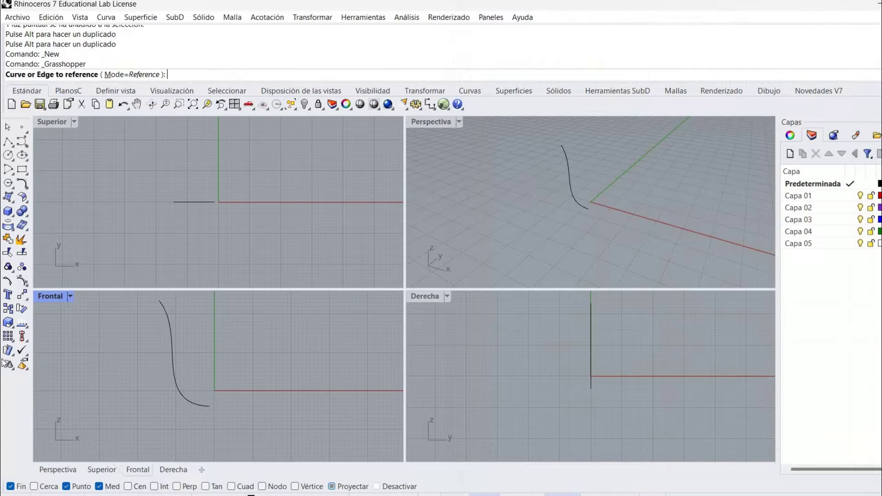
click(170, 330)
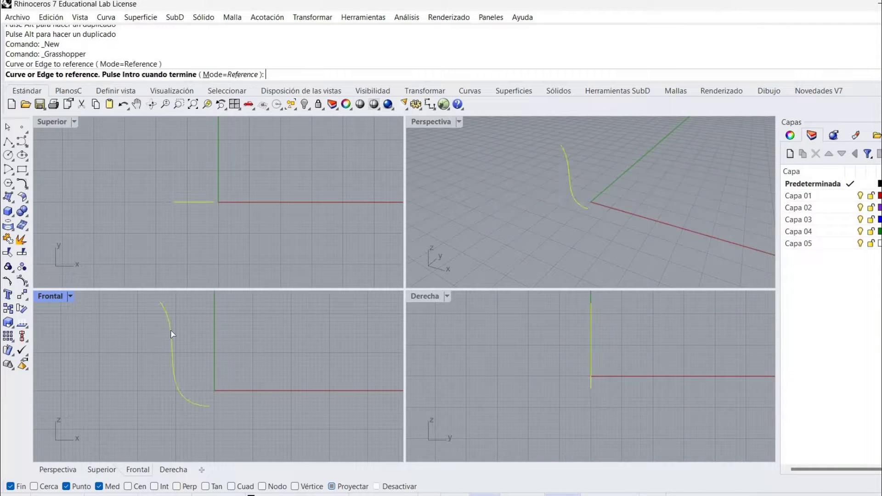
key(Return)
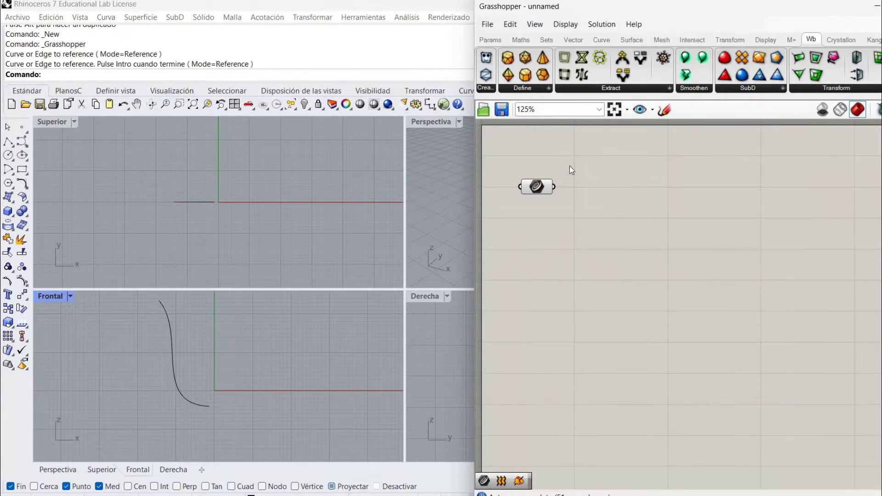
- Add a Revolution component and connect the profile curve parameter to its Curve input
double_click(586, 212)
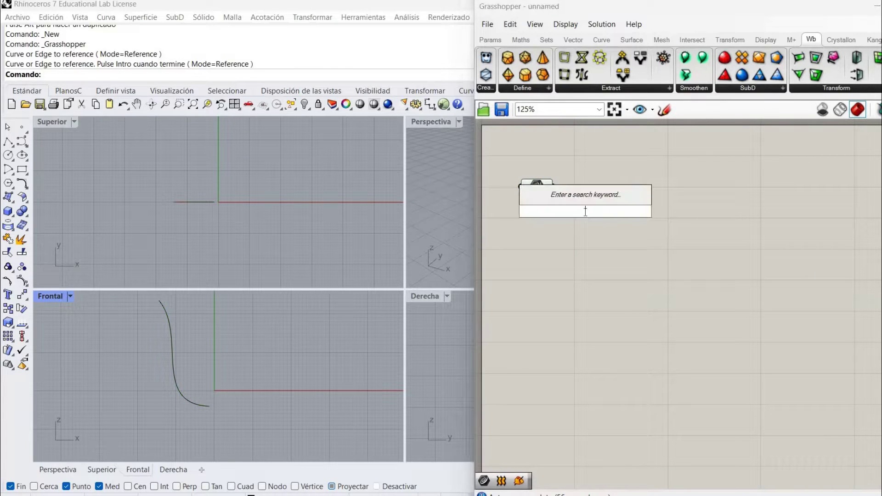
text(revol)
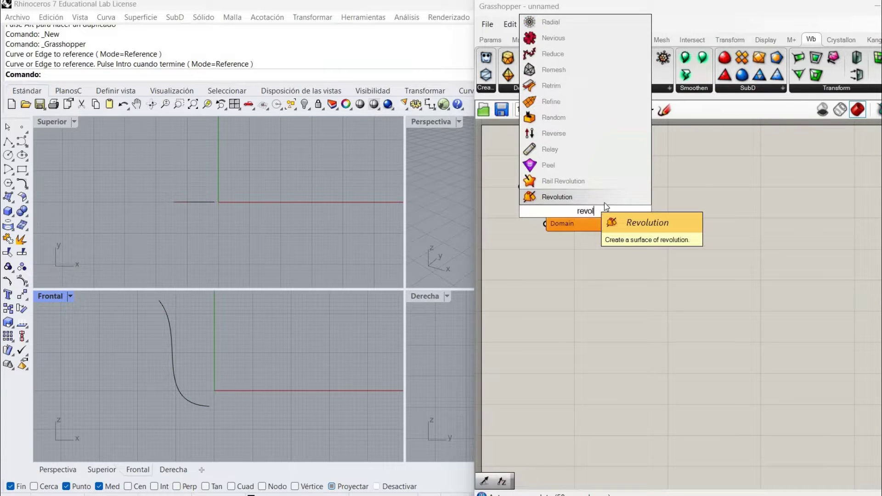
click(589, 198)
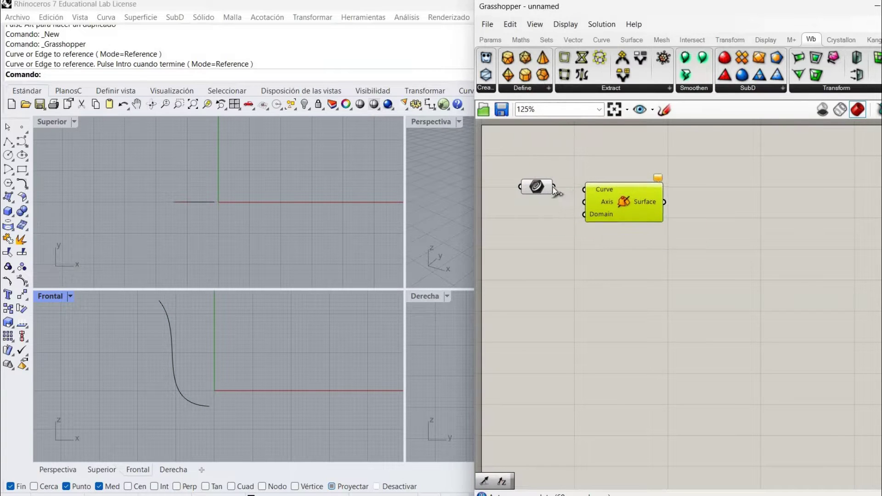
drag(583, 190, 554, 186)
drag(633, 202, 669, 207)
- Add a Line SDL component, connect its Line output to the Revolution's Axis input, and arrange the components
click(583, 219)
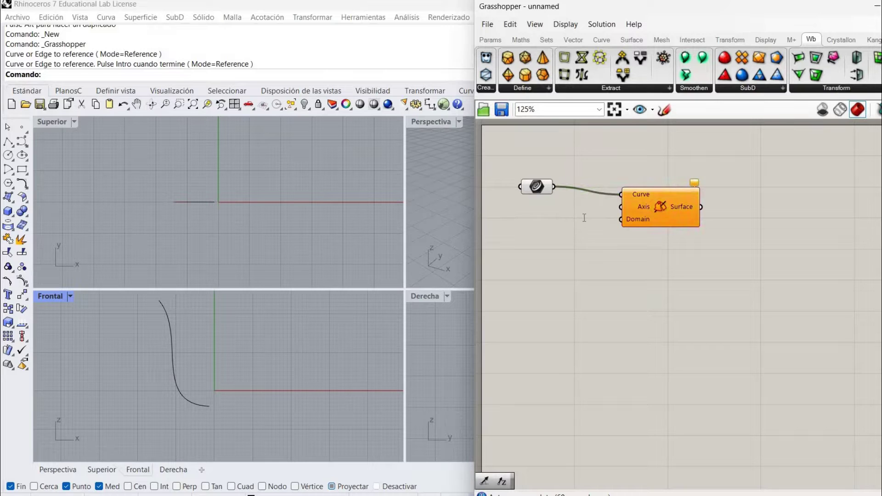
double_click(583, 219)
text(sdl)
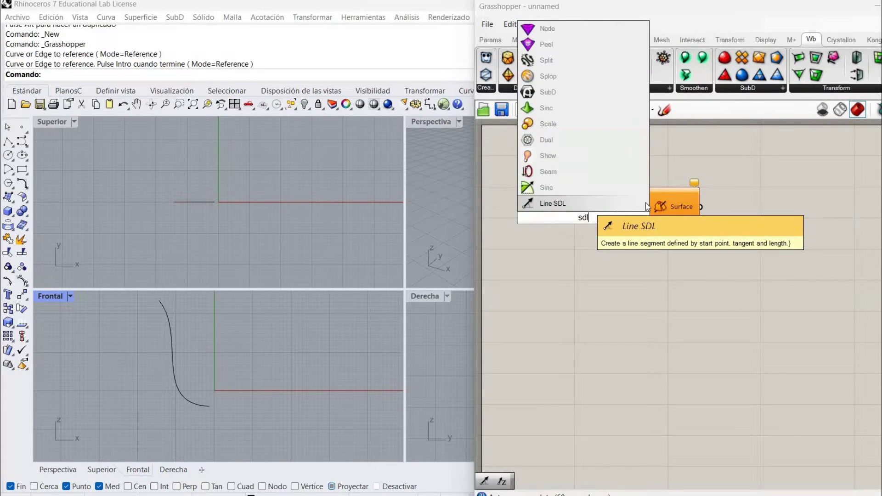
click(645, 203)
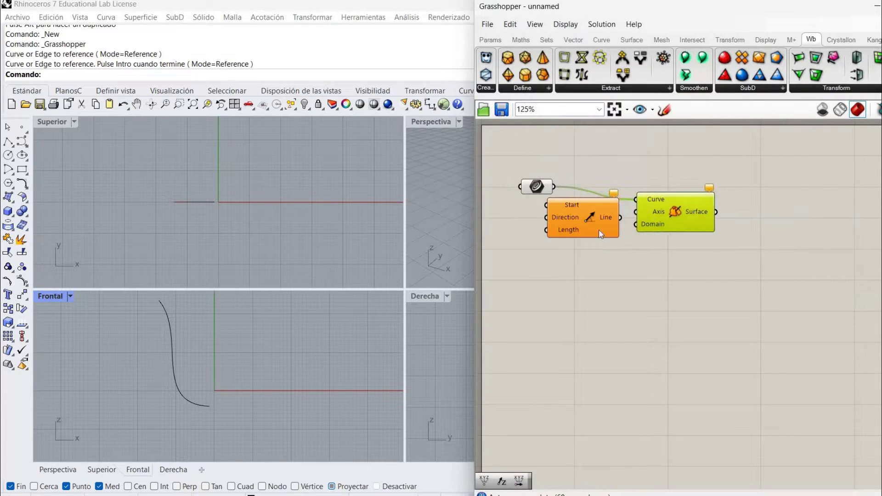
mouse_move(607, 228)
mouse_down()
mouse_move(597, 248)
mouse_move(648, 210)
mouse_up()
drag(683, 247, 550, 185)
drag(573, 247, 606, 248)
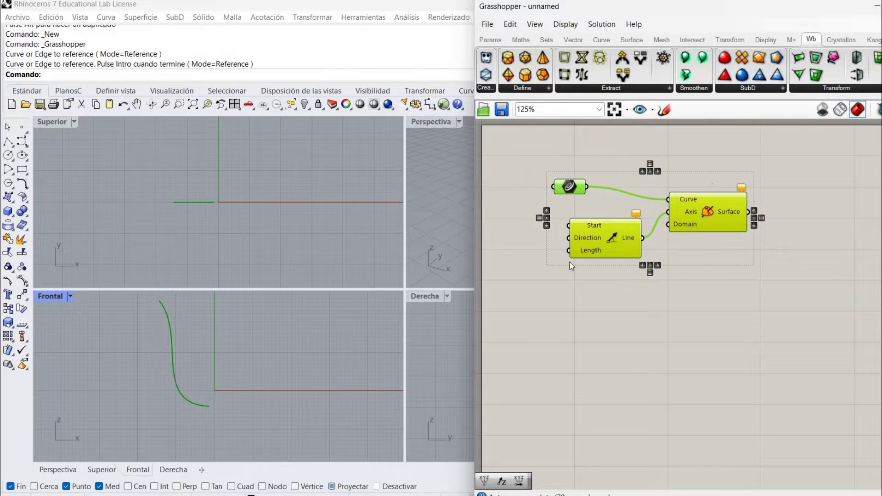
click(570, 262)
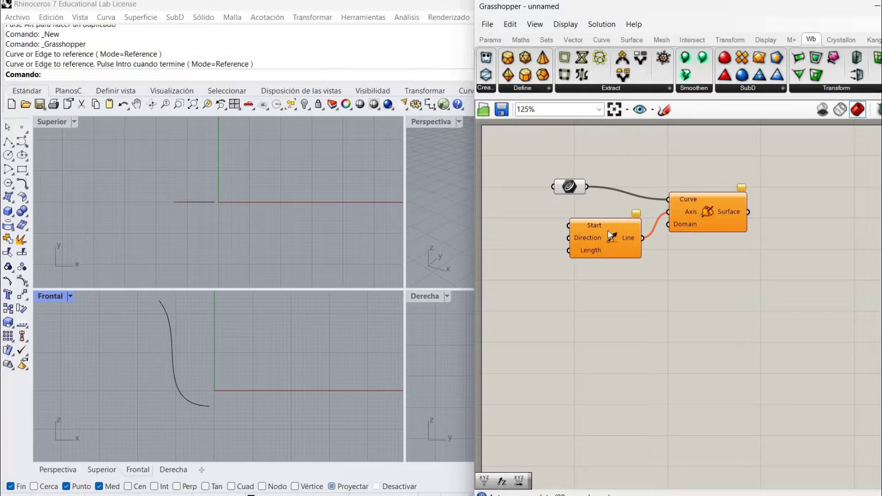
mouse_move(611, 235)
mouse_down()
mouse_move(613, 229)
mouse_move(615, 247)
mouse_up()
- Add a Construct Point component and connect its Point output to the Start input of the Line SDL component
click(549, 230)
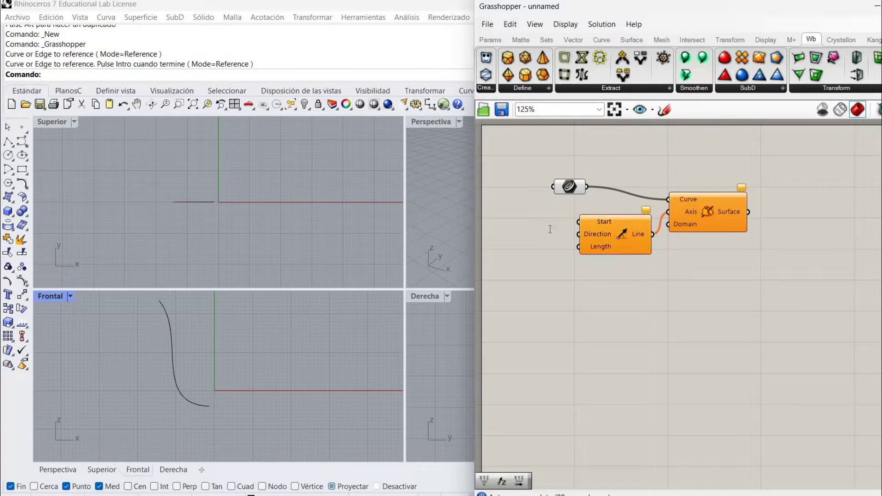
double_click(551, 231)
text(xyz)
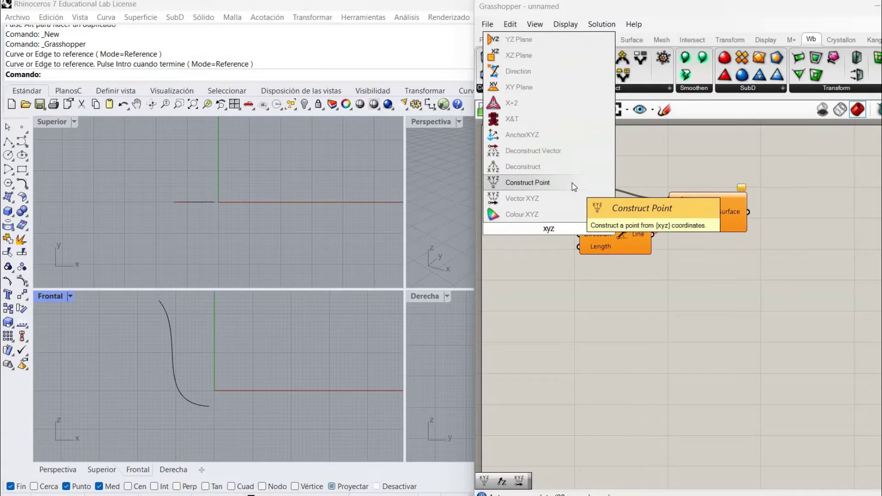
click(572, 182)
drag(706, 244, 643, 234)
drag(645, 241, 697, 264)
drag(594, 229, 629, 222)
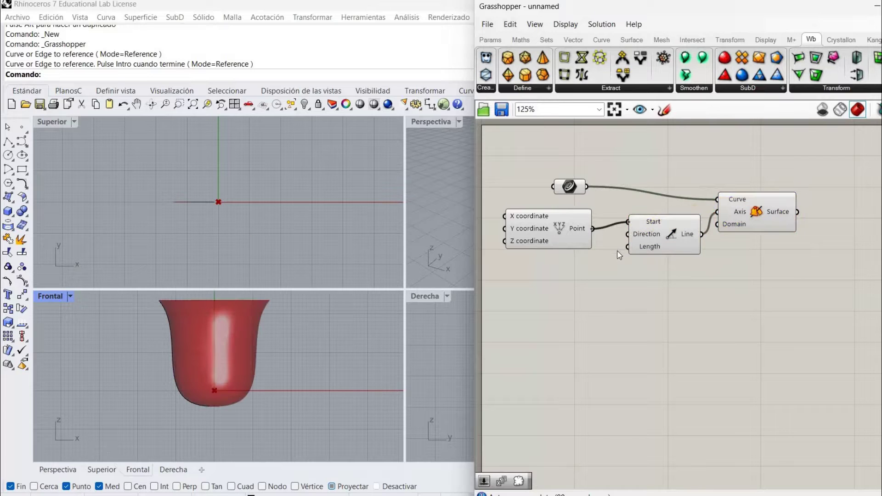
click(657, 227)
drag(658, 235, 655, 230)
click(629, 281)
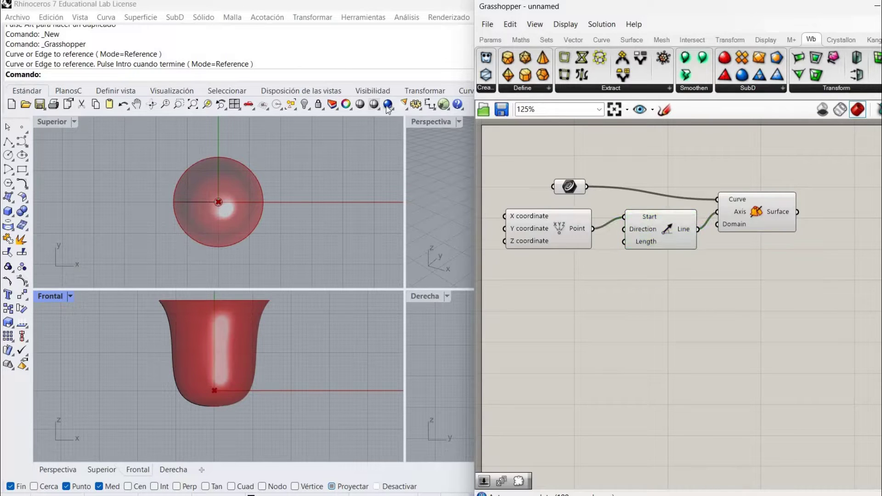
- Maximize the Perspective viewport and examine the revolved vase surface and the component chain that generates it
double_click(419, 122)
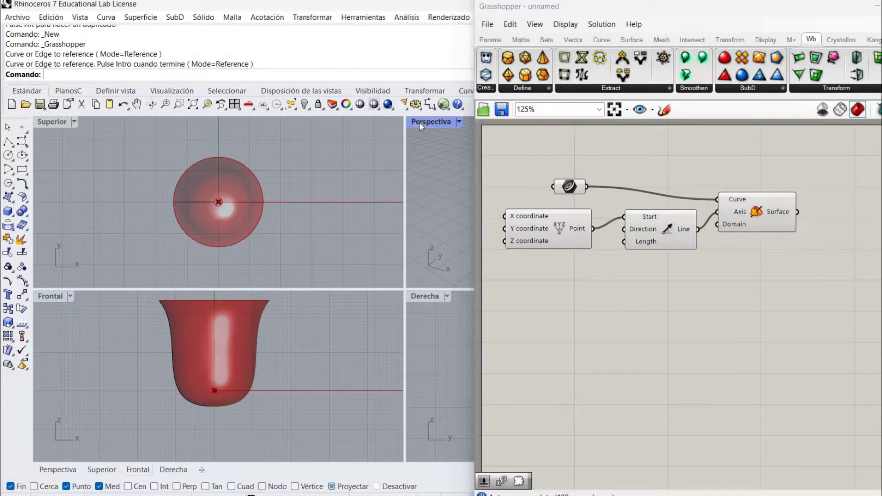
right_drag(439, 286, 324, 315)
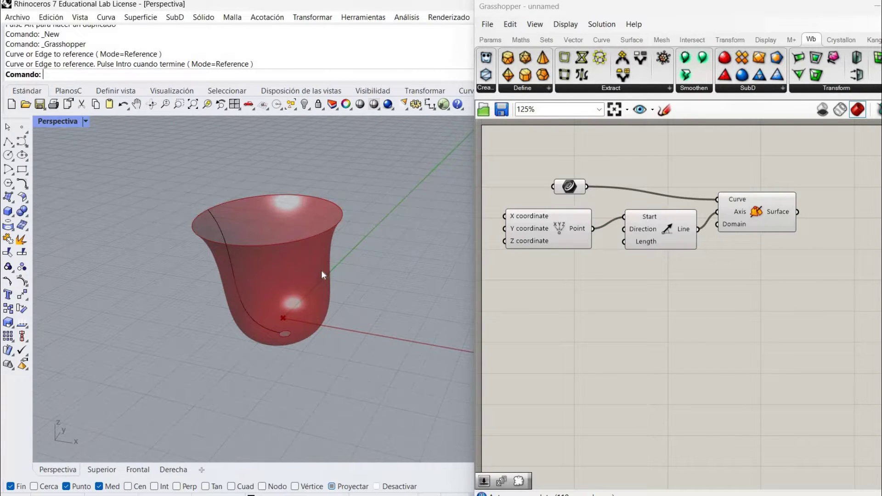
mouse_move(315, 262)
right_down()
mouse_move(324, 240)
mouse_move(310, 261)
right_up()
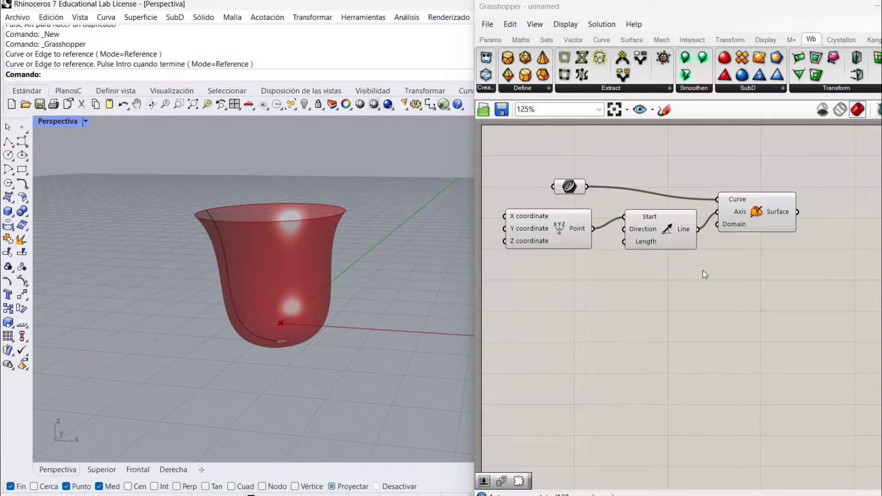
drag(766, 271, 498, 170)
click(621, 278)
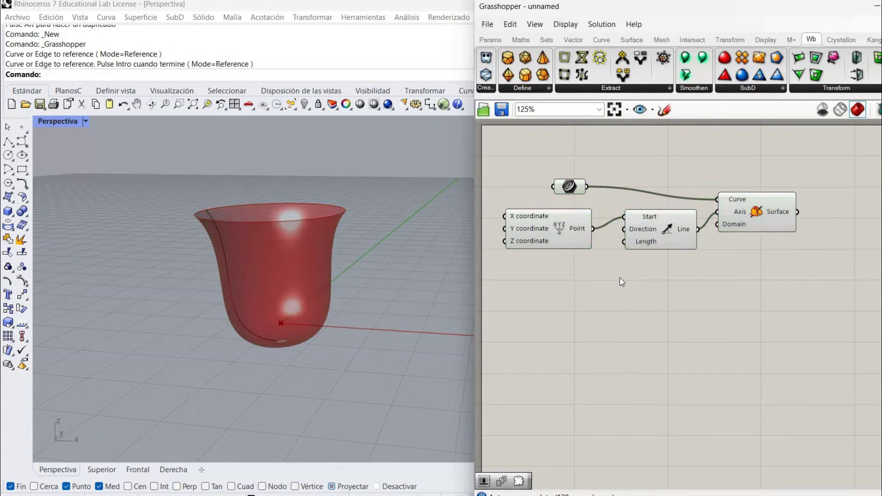
- Turn off the preview of the Line SDL and Construct Point components
right_click(668, 231)
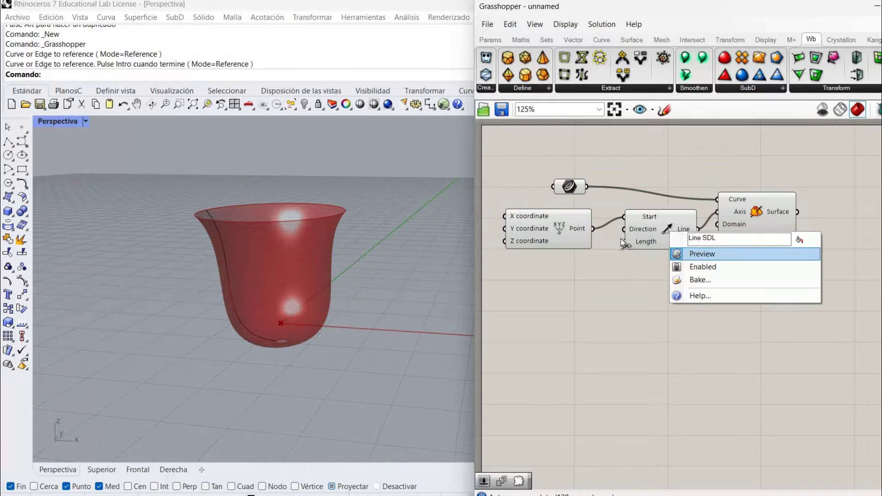
click(693, 255)
right_click(574, 244)
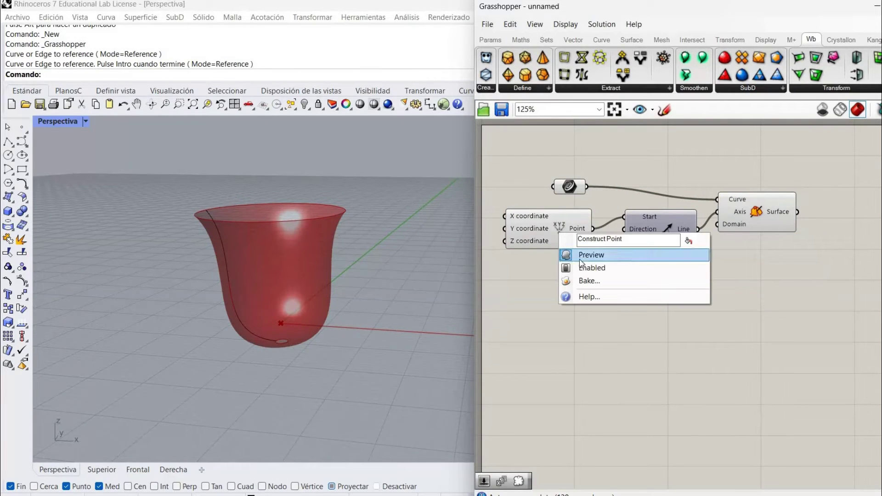
click(590, 254)
- Add a Voronoi 3D component and place it beyond the Revolution component, leaving space between them
right_drag(759, 253, 648, 251)
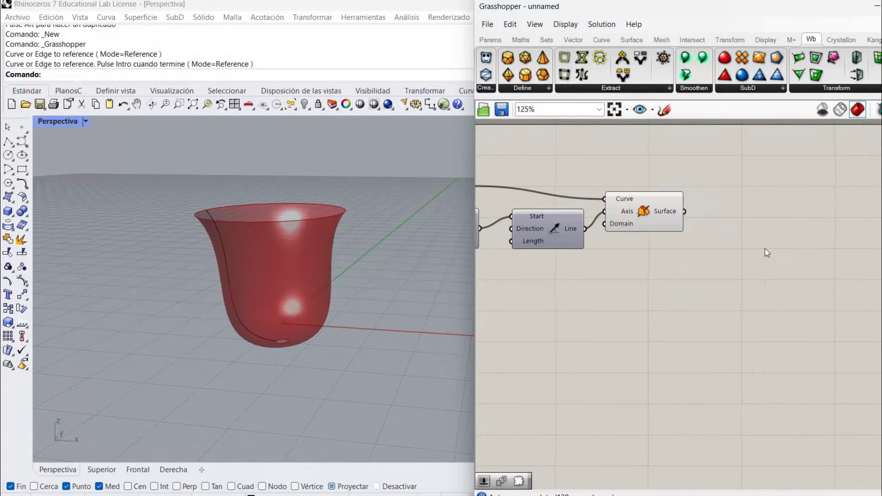
double_click(755, 262)
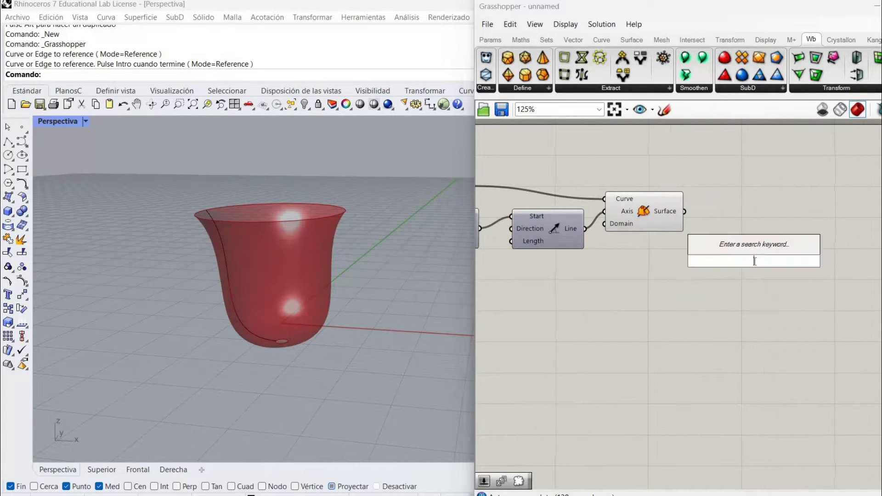
text(vor)
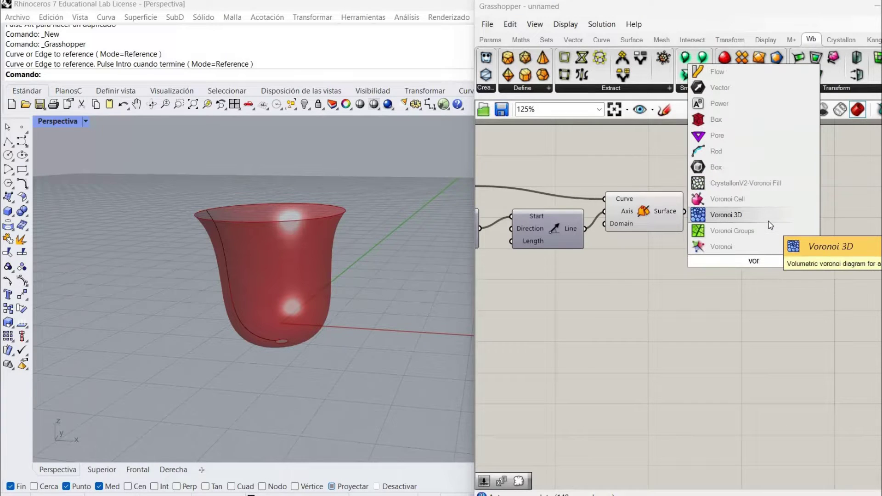
click(770, 220)
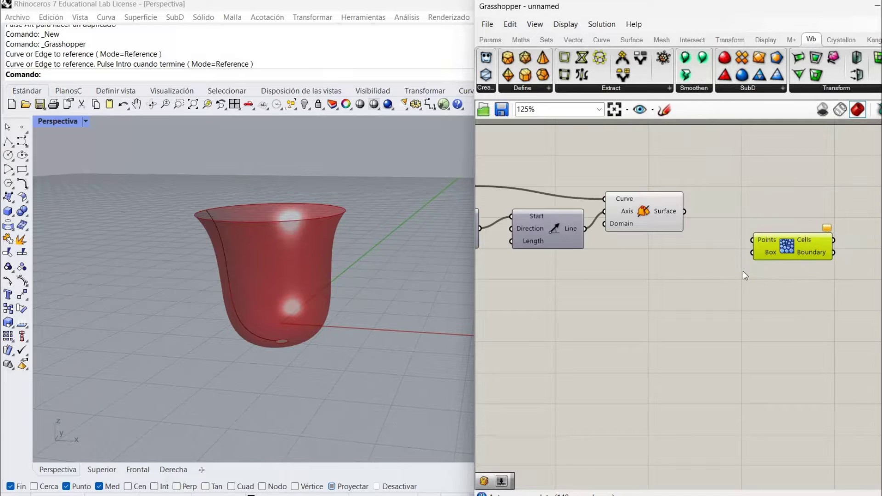
click(743, 271)
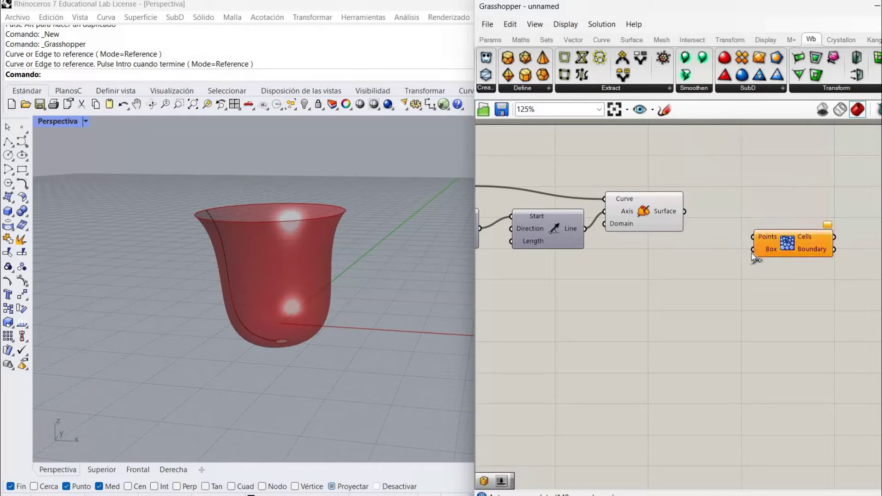
drag(792, 243, 817, 233)
right_drag(759, 285, 718, 280)
click(717, 281)
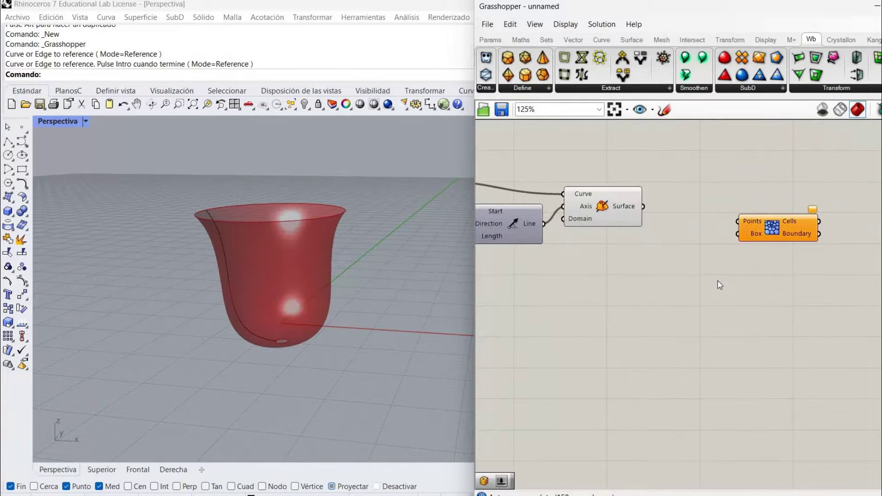
- Add a Populate Geometry component between Revolution and Voronoi 3D, and connect the Revolution's Surface output to its Geometry input
double_click(719, 280)
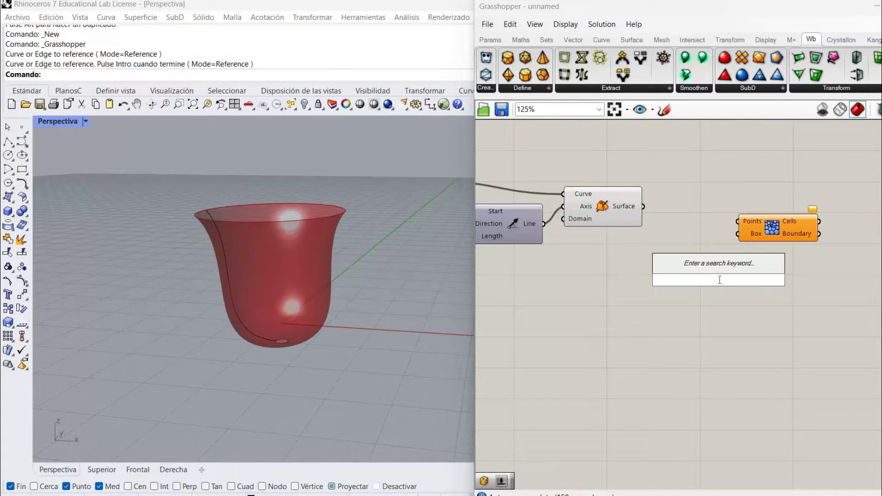
text(pop)
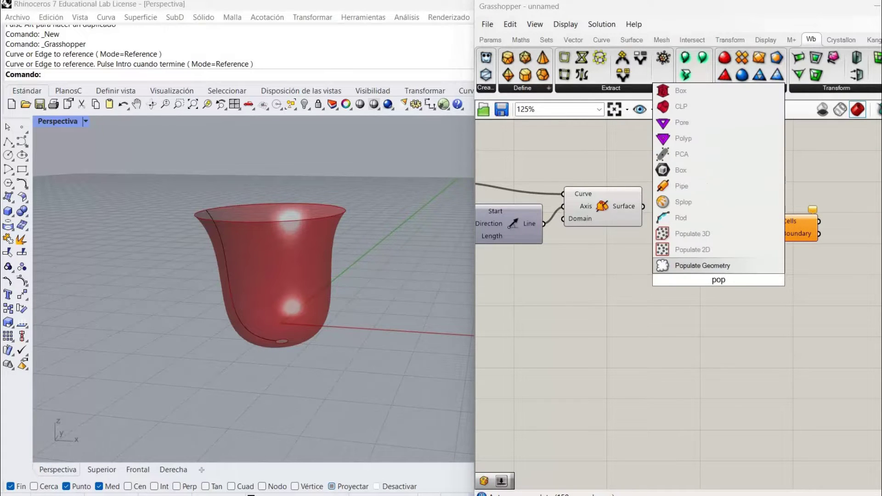
text(u)
click(680, 230)
drag(685, 256, 677, 261)
drag(773, 235, 801, 270)
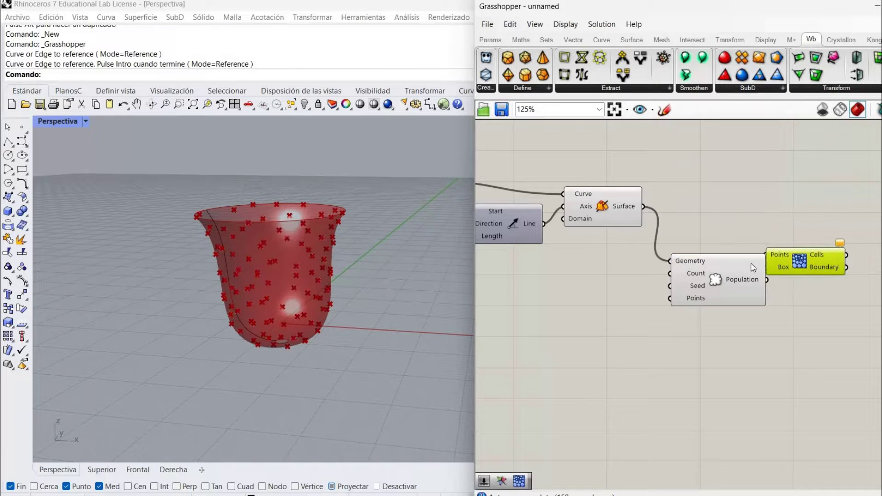
drag(743, 264, 741, 221)
click(740, 273)
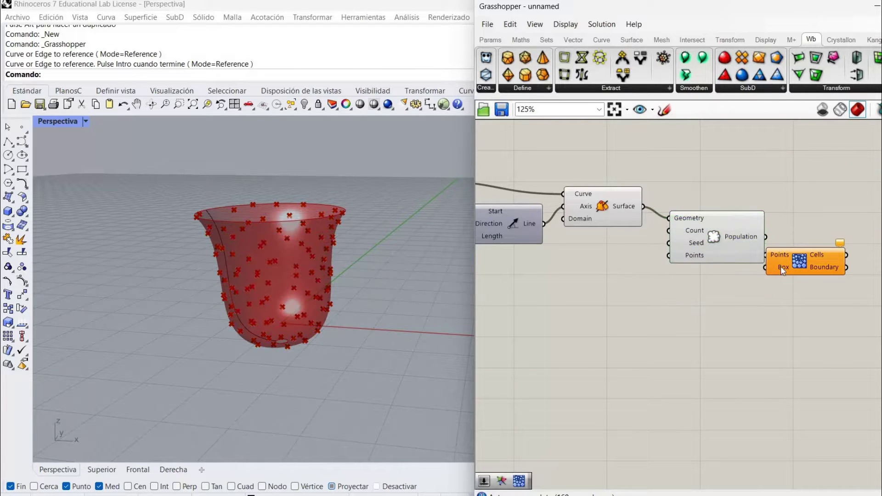
drag(803, 267, 829, 240)
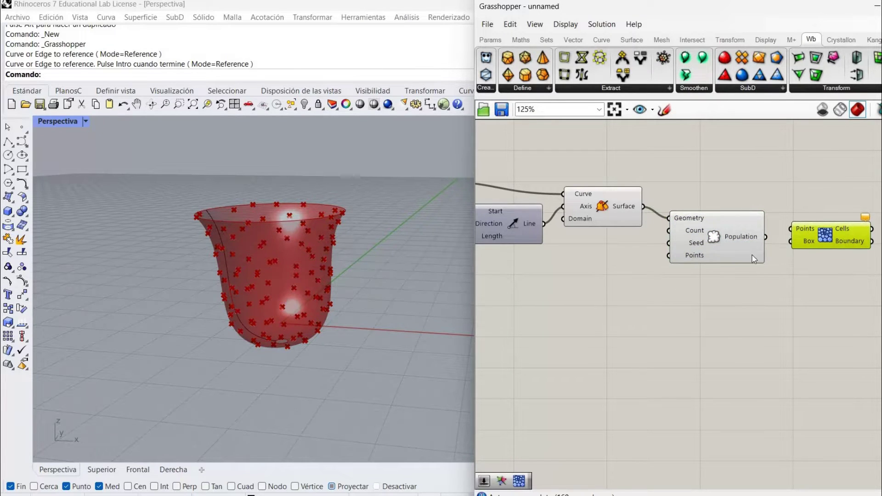
right_drag(718, 243, 705, 241)
- Create a number slider with range 50..300, connect it to Populate Geometry's Count input, and set it to 124
mouse_move(680, 230)
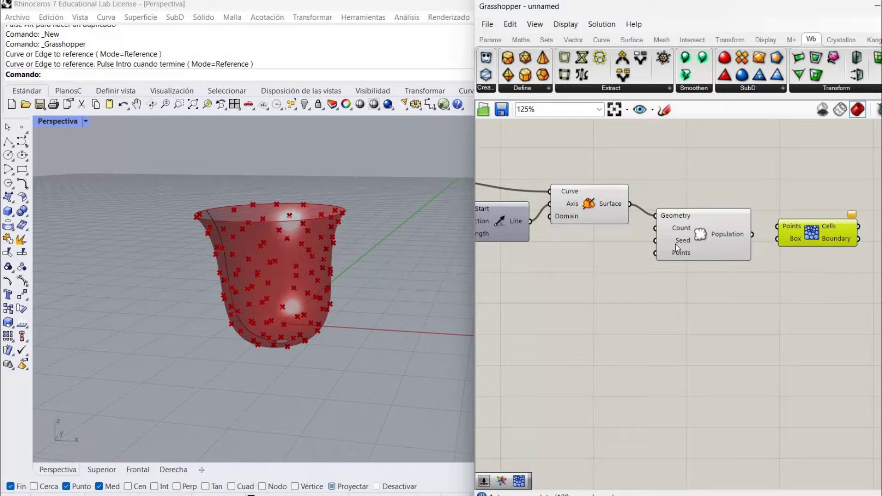
click(553, 256)
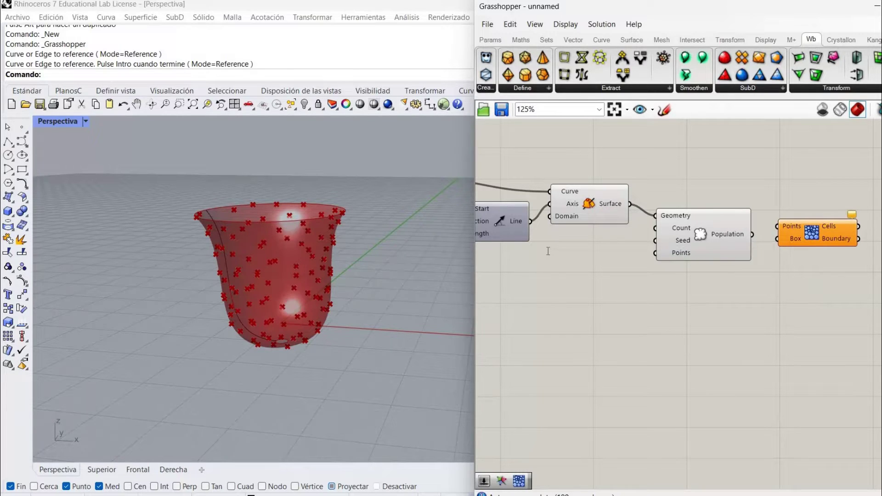
double_click(548, 252)
text(50..300)
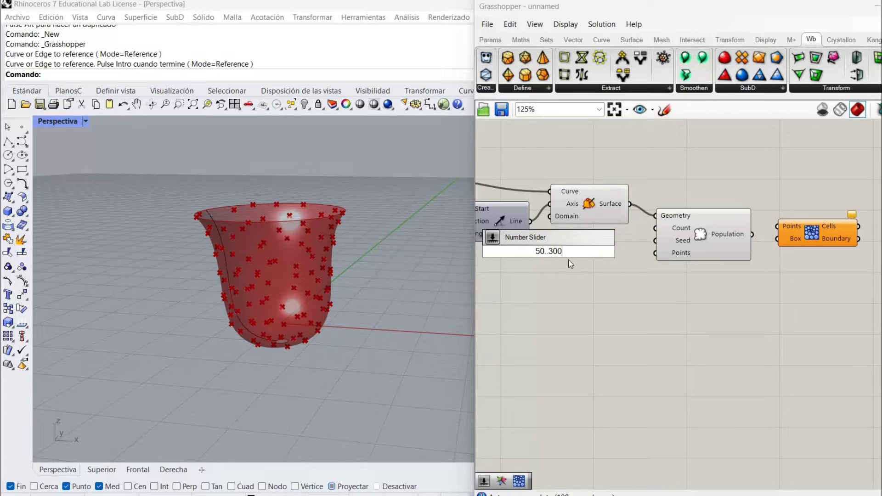
key(Return)
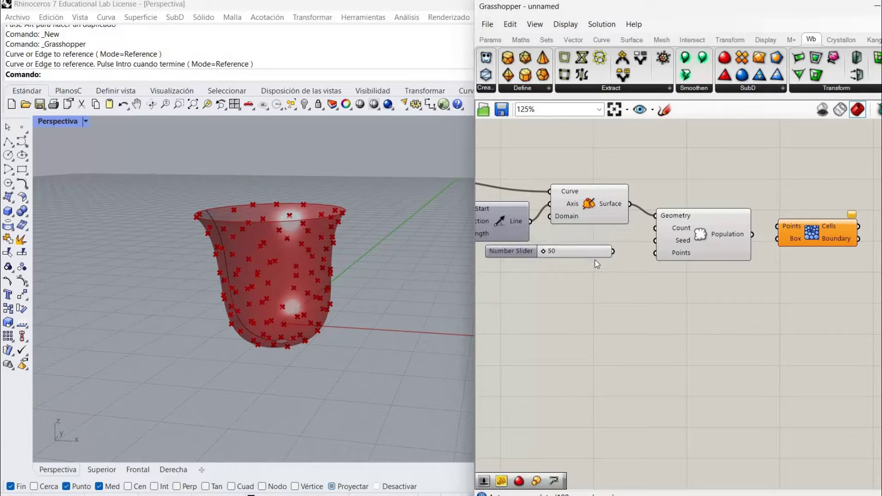
drag(613, 252, 651, 236)
drag(542, 252, 561, 252)
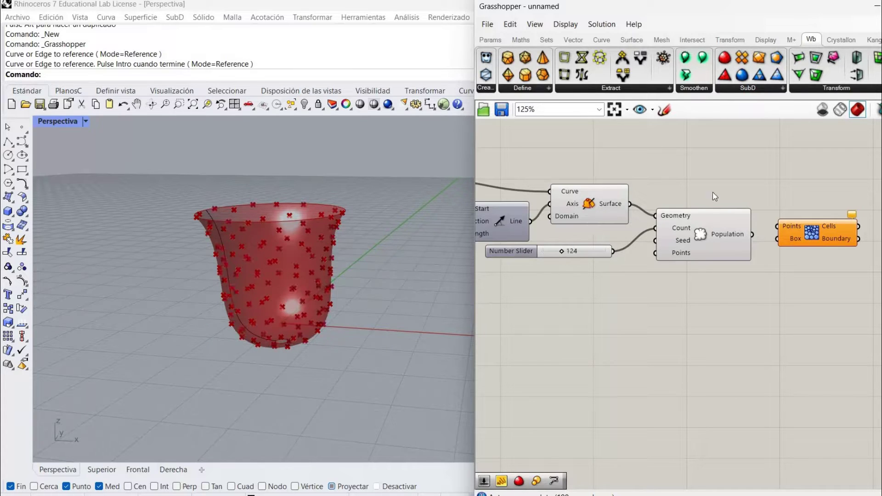
- Connect the Population output to the Points input of Voronoi 3D and turn off the preview of Populate Geometry
drag(752, 234, 785, 232)
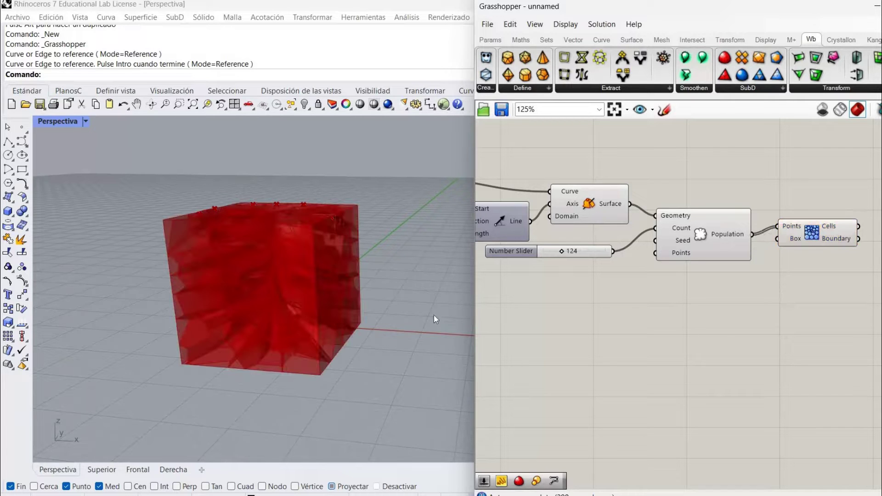
right_drag(432, 340, 441, 307)
scroll(318, 282, up, 2)
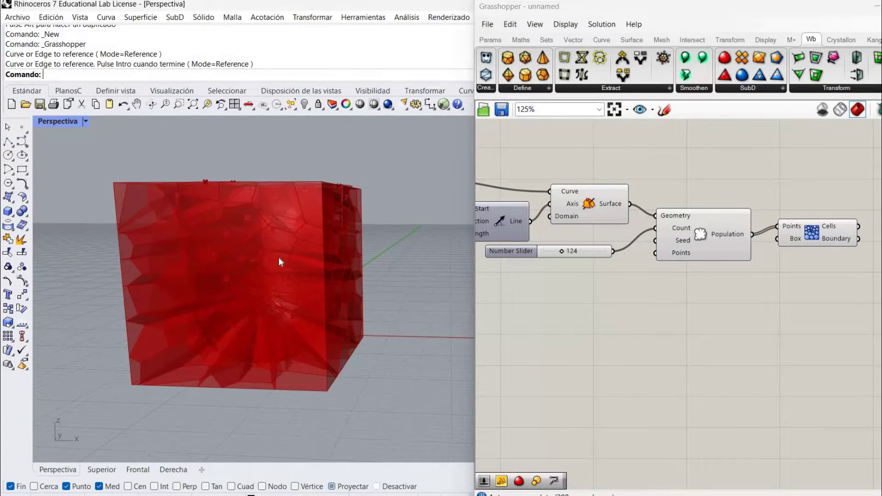
right_click(707, 236)
click(736, 258)
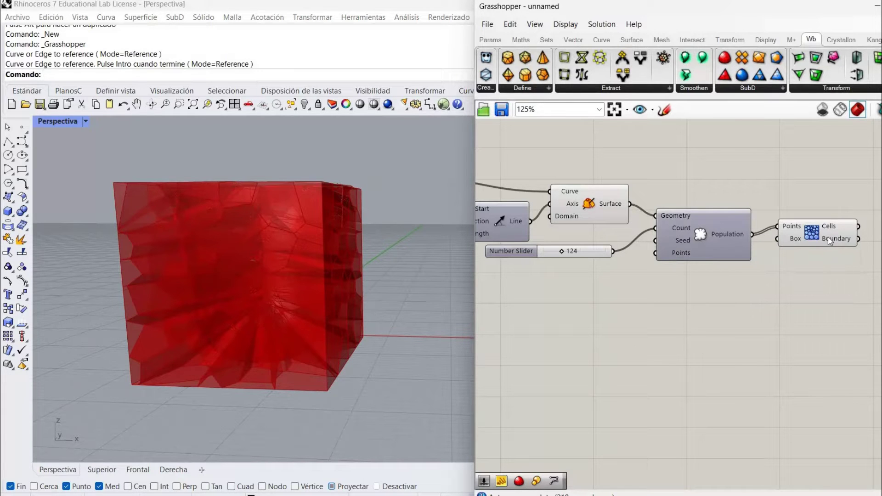
drag(831, 242, 842, 259)
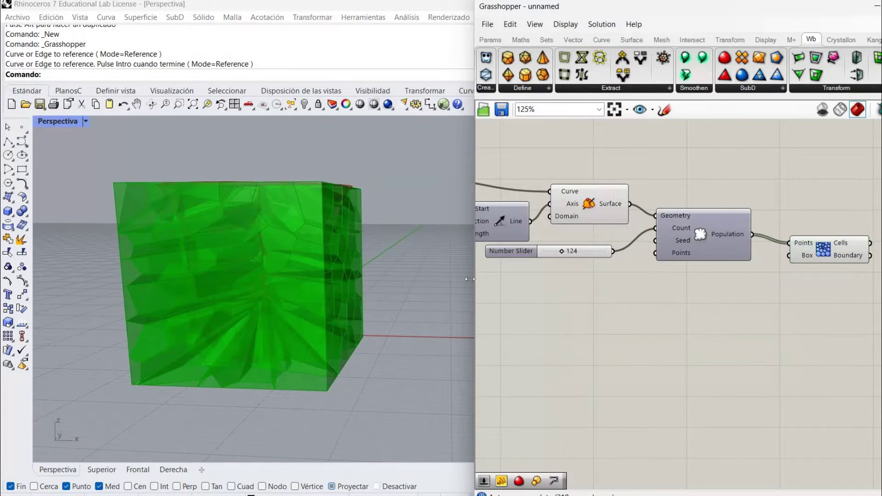
click(603, 282)
- Examine the Voronoi cells around the vase surface from several angles, close up and from a distance
right_drag(252, 282, 132, 276)
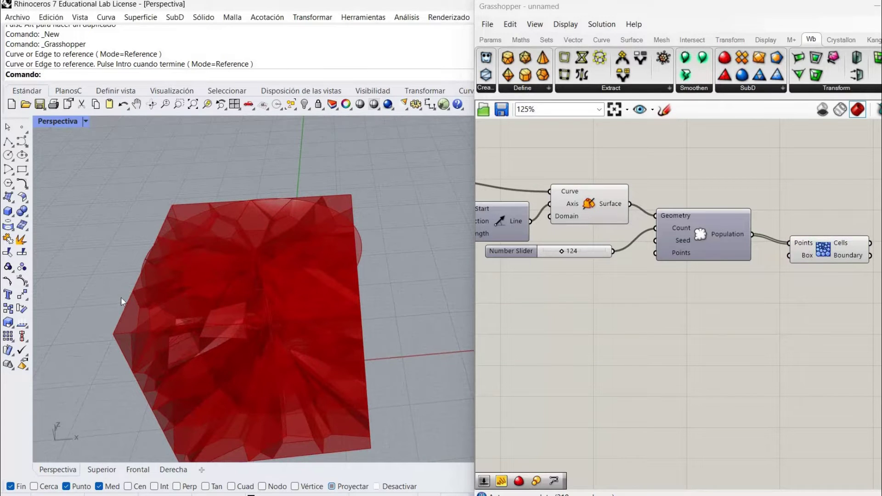
scroll(153, 275, up, 5)
scroll(225, 265, up, 2)
right_drag(225, 265, 209, 253)
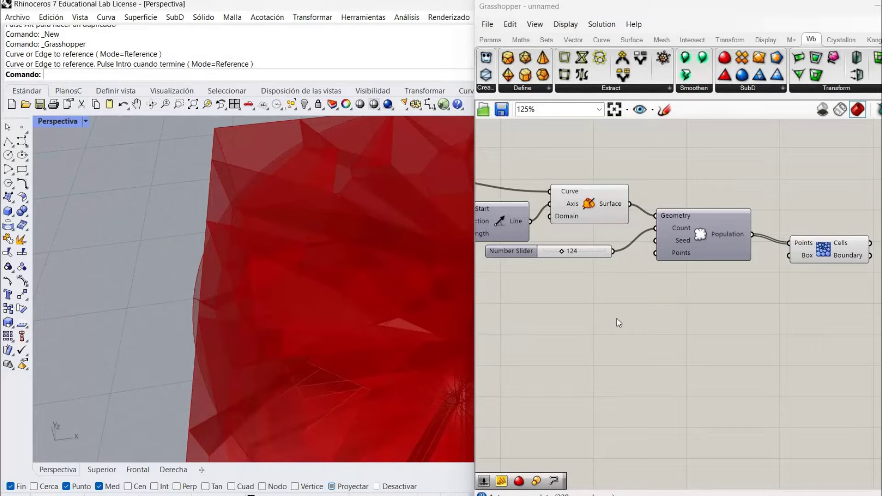
scroll(414, 361, down, 7)
right_drag(414, 361, 377, 355)
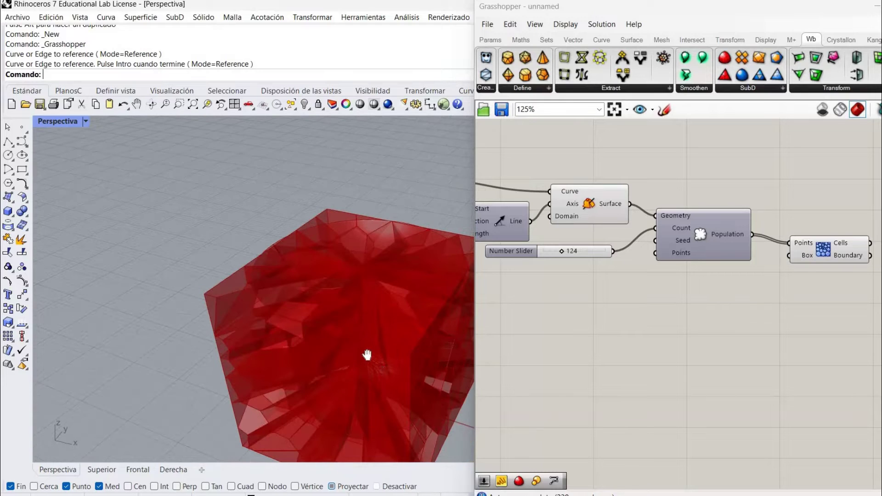
scroll(361, 328, down, 3)
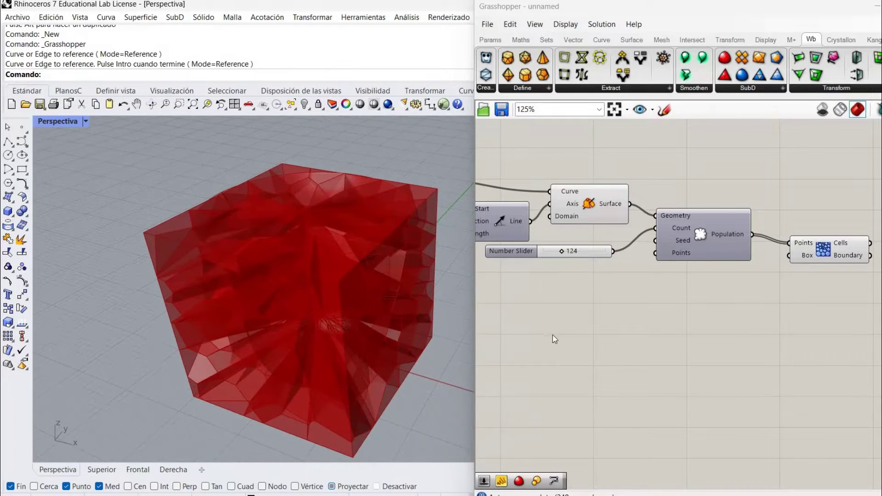
- Add a Bounding Box component below Populate Geometry and connect the profile curve parameter to its Content input
double_click(629, 308)
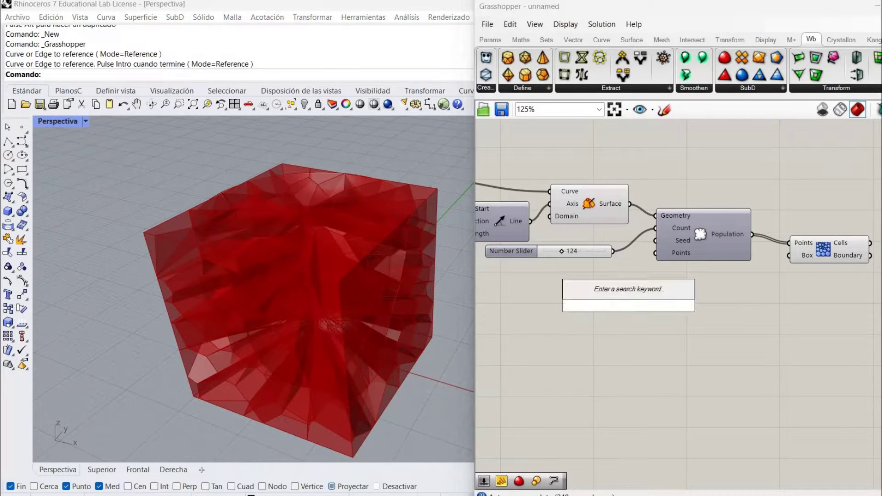
text(bound)
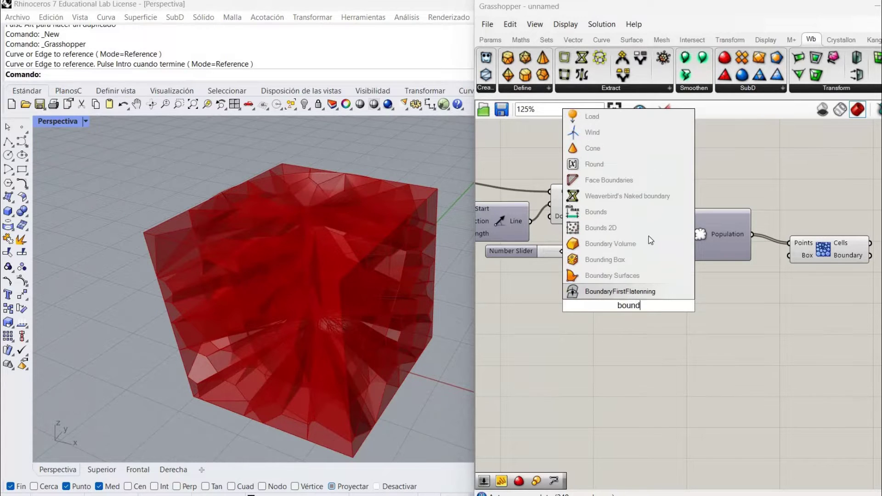
click(650, 260)
right_drag(680, 288, 775, 293)
drag(533, 187, 710, 307)
click(709, 350)
right_drag(856, 348, 733, 305)
right_drag(601, 307, 881, 298)
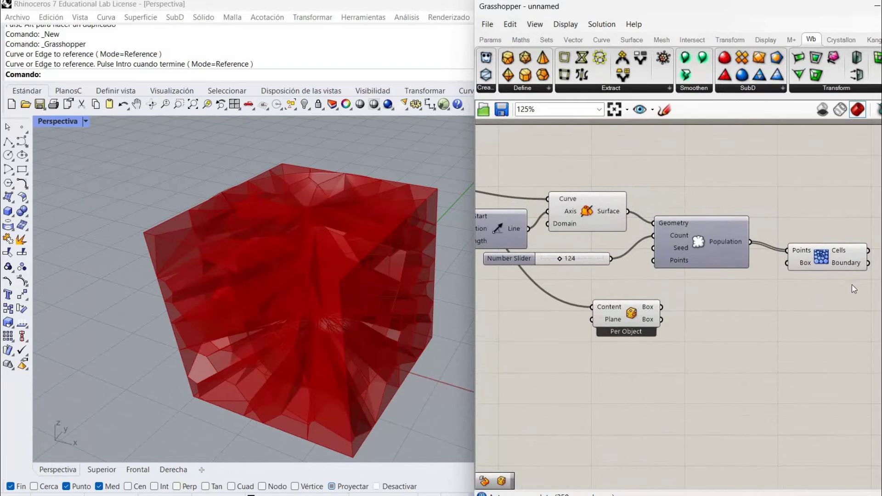
- Turn off the preview of the Voronoi 3D component
right_click(809, 264)
click(831, 290)
right_drag(180, 251, 216, 271)
- Replace the curve feeding the Bounding Box's Content input with the Revolution's Surface output
right_drag(768, 407, 870, 427)
right_drag(782, 318, 827, 333)
drag(777, 248, 739, 341)
right_drag(657, 395, 518, 355)
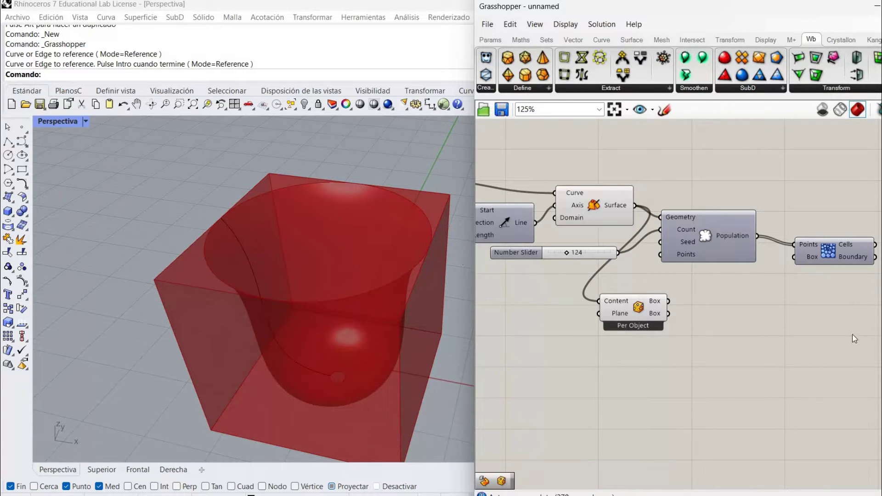
- Add a Scale component with the Bounding Box's first Box output as its Geometry input, and turn off the Bounding Box preview
right_drag(806, 346, 746, 338)
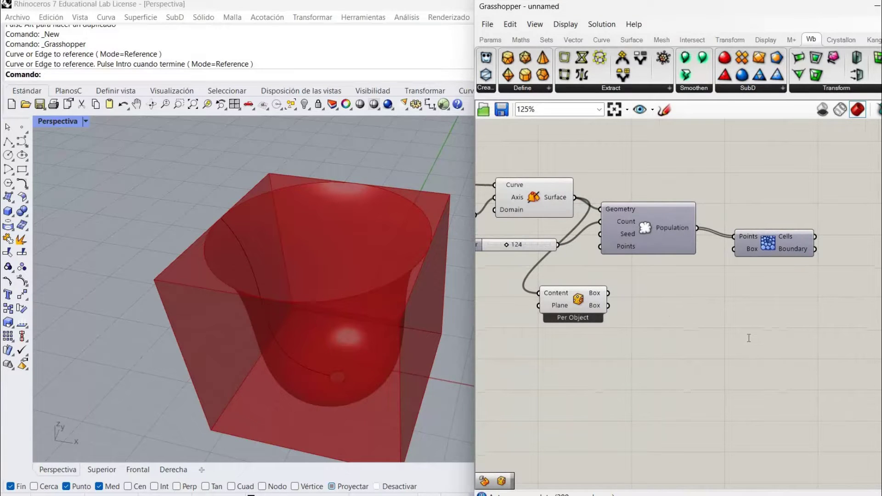
double_click(749, 338)
text(sca)
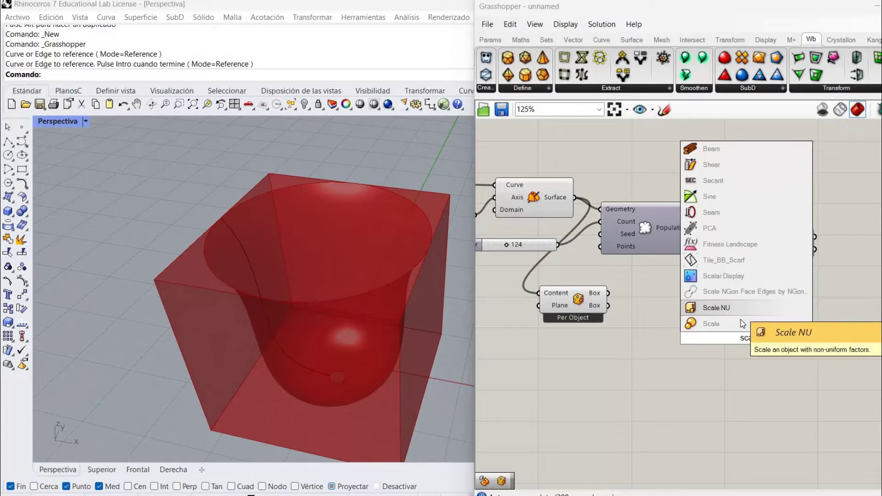
click(759, 322)
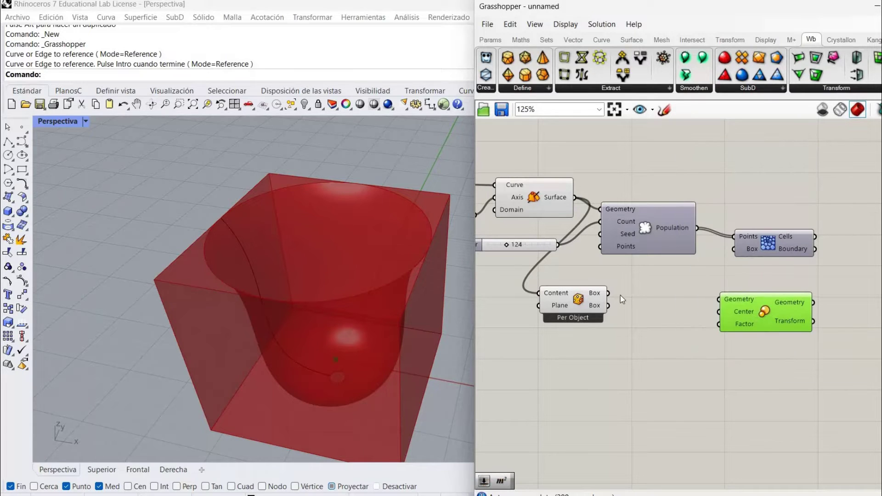
click(664, 296)
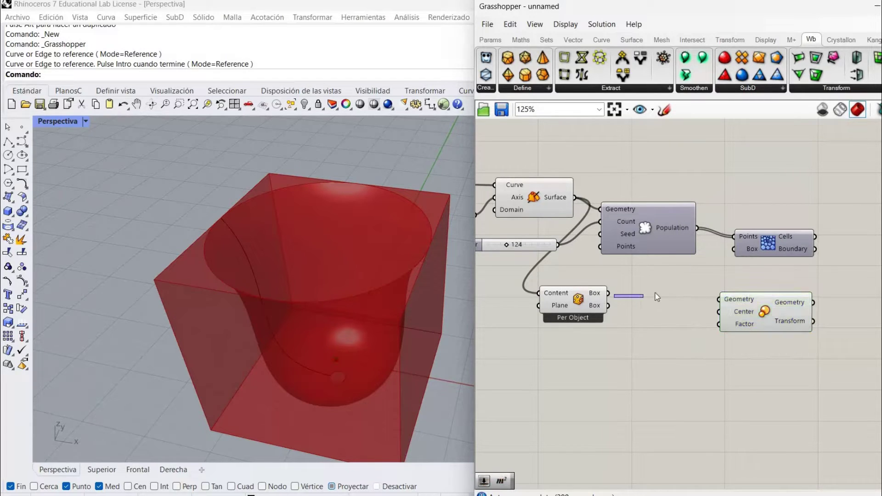
drag(608, 293, 719, 299)
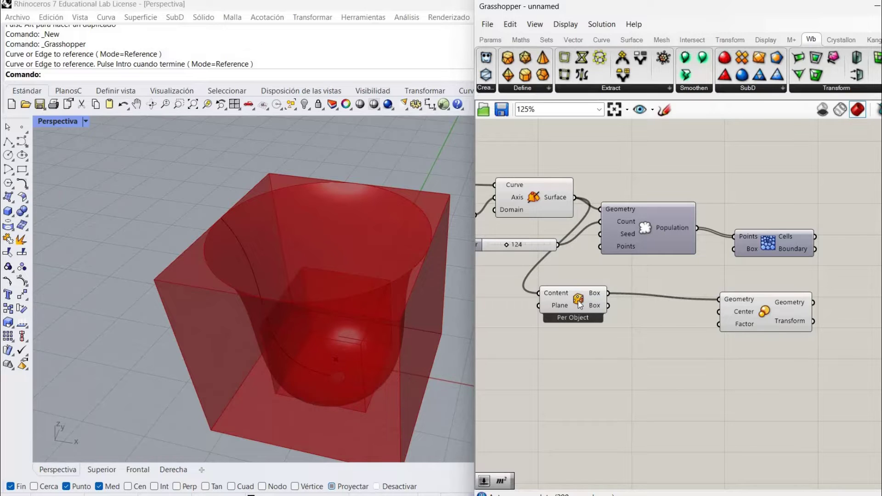
right_click(601, 308)
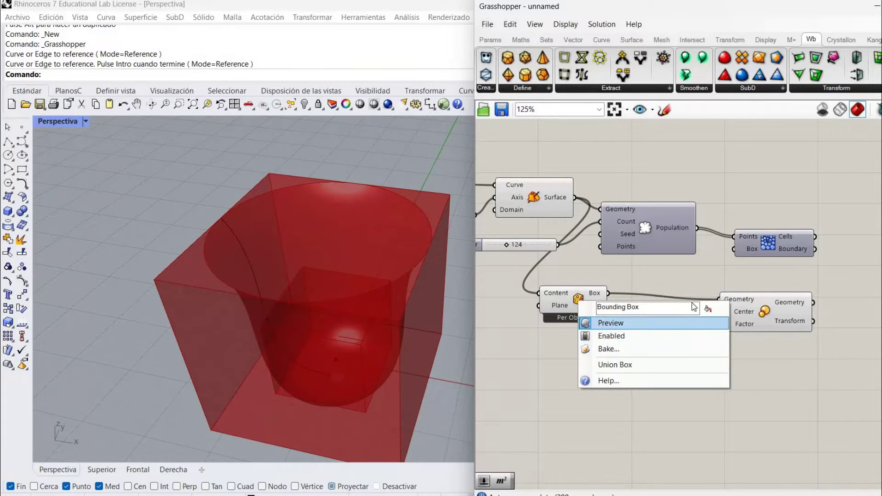
click(678, 322)
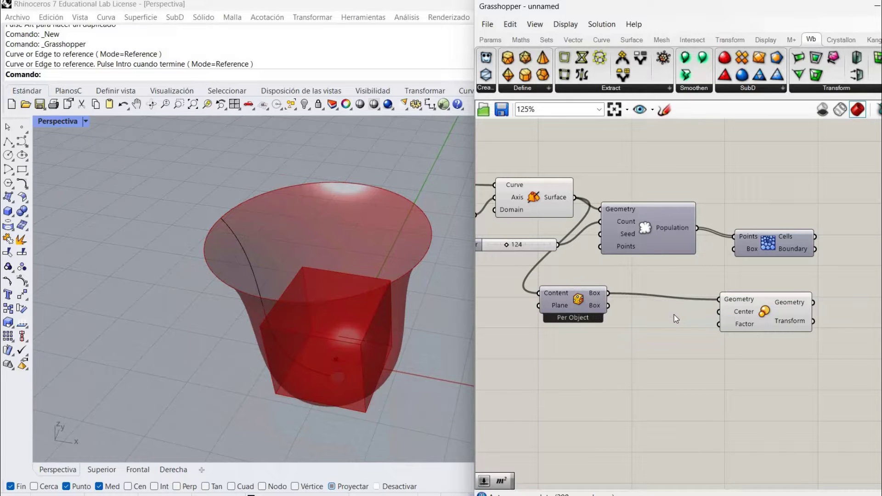
- Add a Volume component between Bounding Box and Scale, taking the Bounding Box's Box output as its Geometry input
double_click(674, 315)
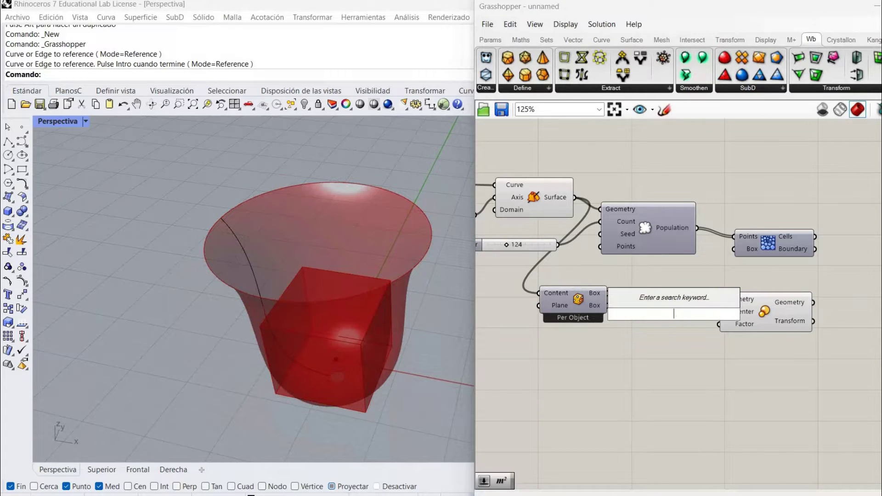
text(volu)
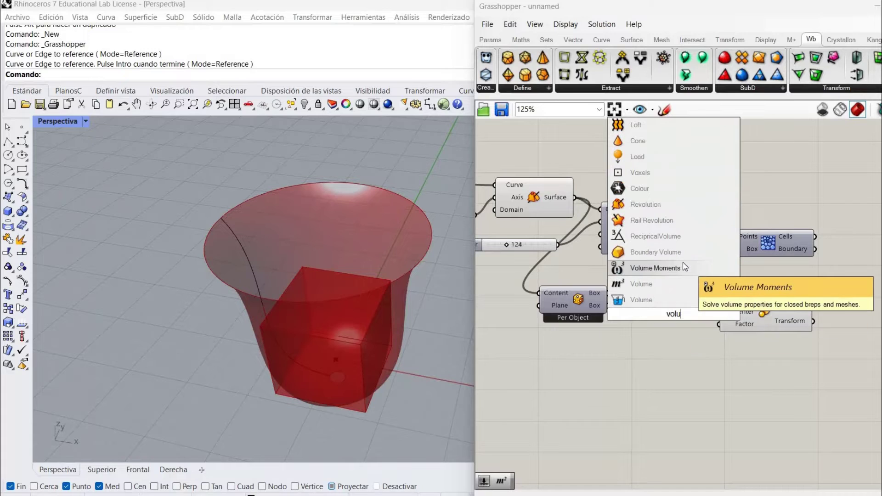
click(669, 283)
drag(630, 304, 608, 293)
drag(785, 315, 813, 295)
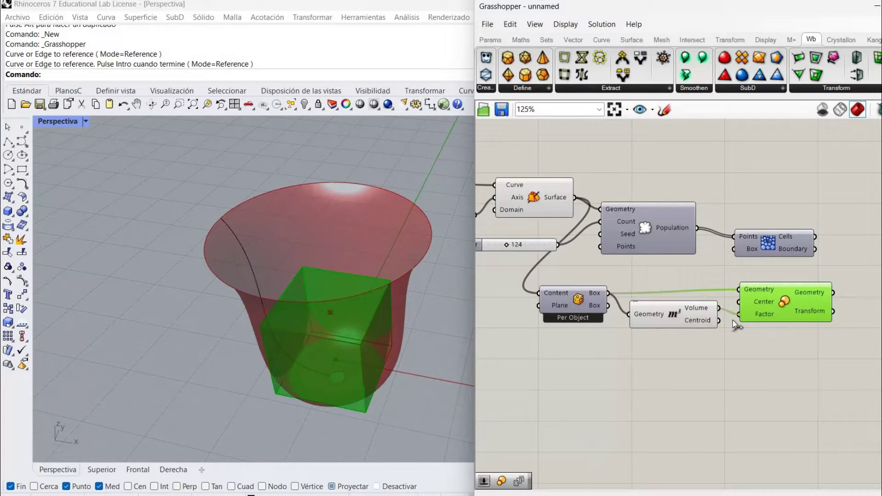
- Connect the Volume component's Centroid output to the Scale's Center input and turn off the Volume preview
click(727, 319)
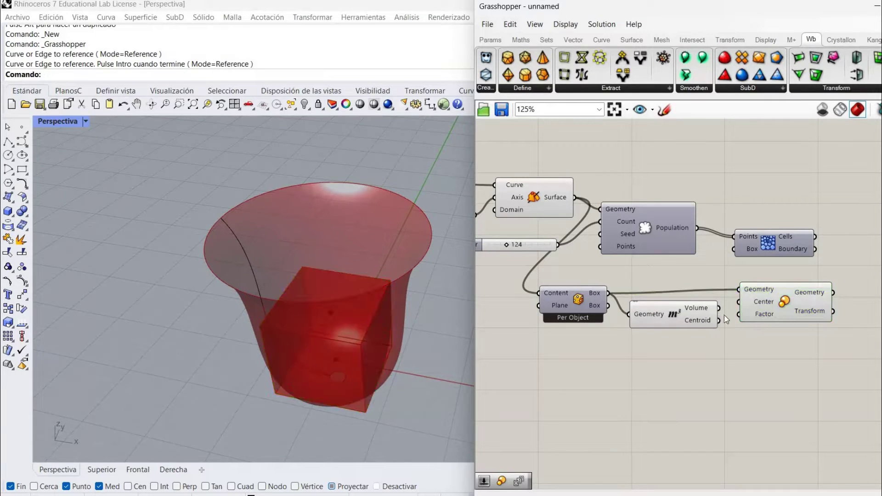
drag(740, 304, 682, 316)
right_click(686, 318)
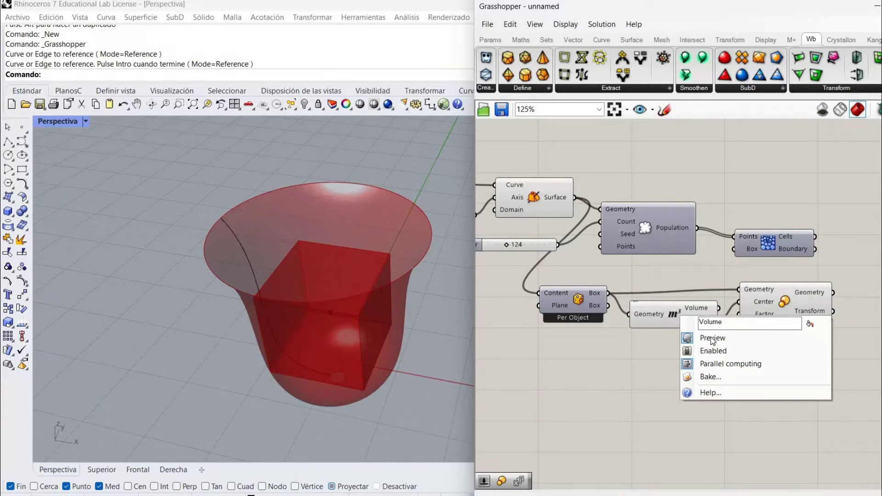
click(675, 354)
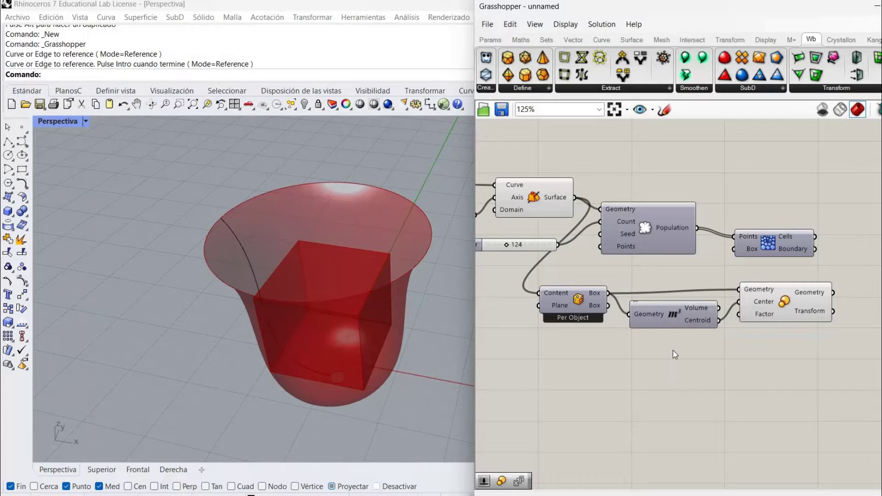
- Add a number slider set to 1.1 and connect it to the Scale's Factor input
double_click(673, 351)
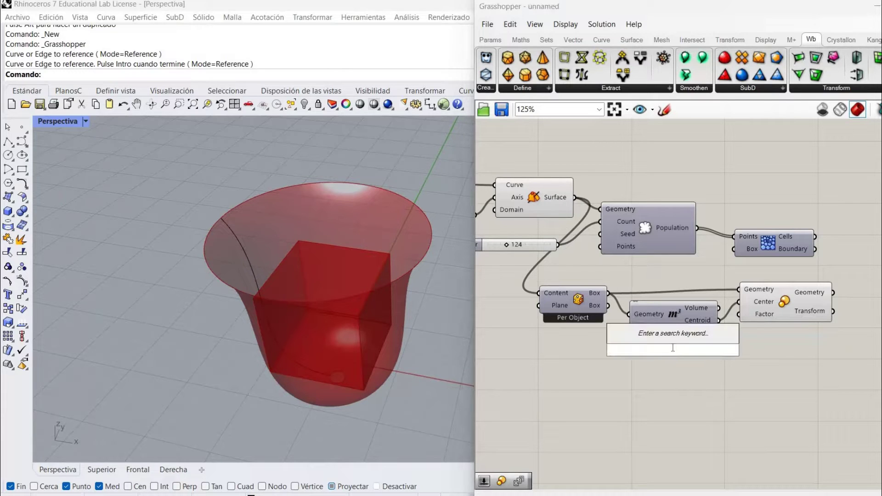
text(1.1)
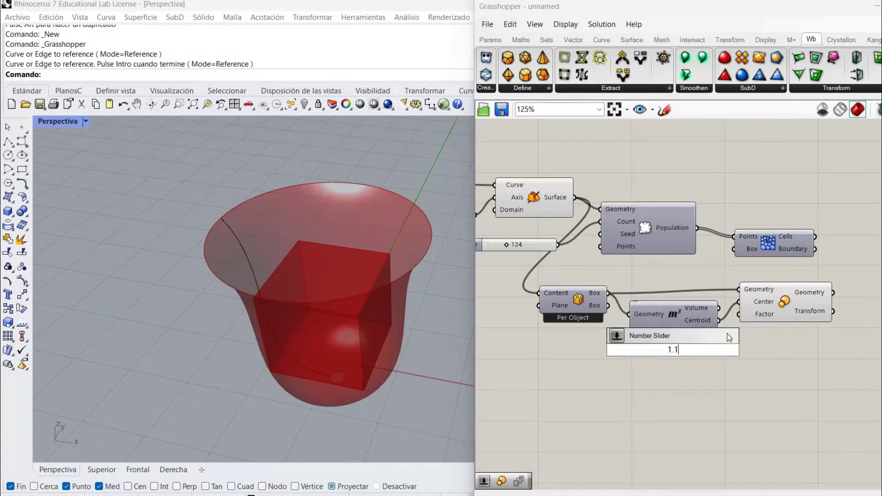
key(Return)
drag(747, 323, 740, 315)
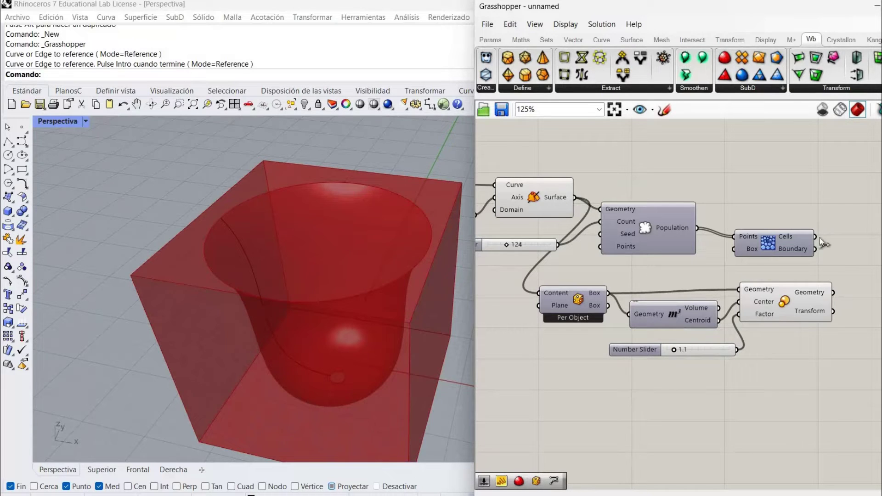
- Move Voronoi 3D farther from Populate Geometry and connect the Scale's Geometry output to its Box input
drag(781, 243, 836, 240)
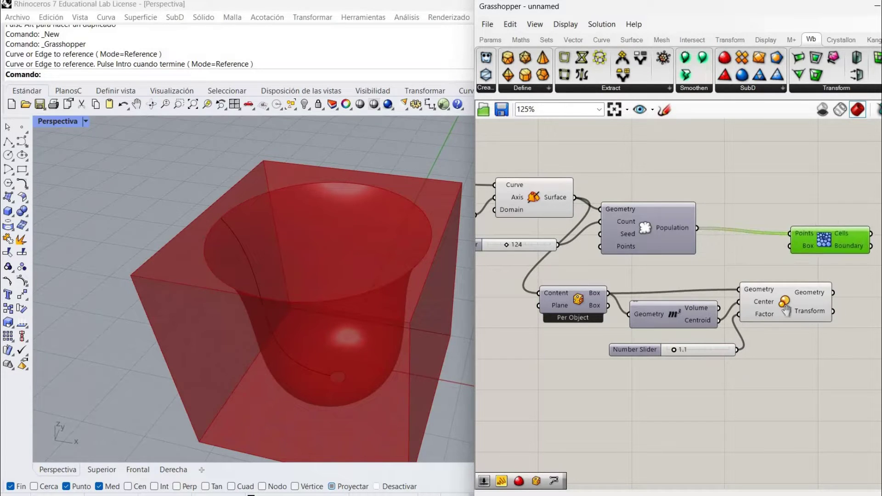
right_drag(836, 267, 721, 241)
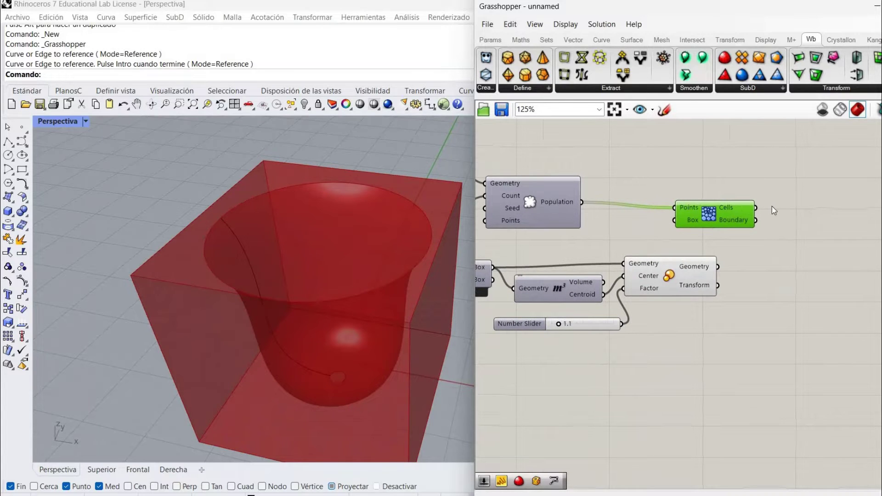
drag(745, 212, 786, 203)
drag(717, 267, 716, 211)
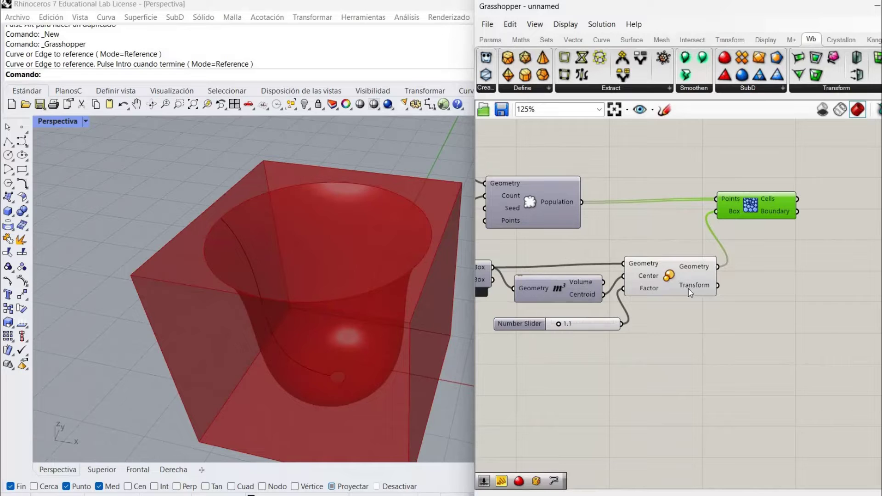
- Turn off the preview of the Scale component and turn on the preview of Voronoi 3D
right_click(672, 282)
click(758, 299)
right_click(750, 206)
click(781, 229)
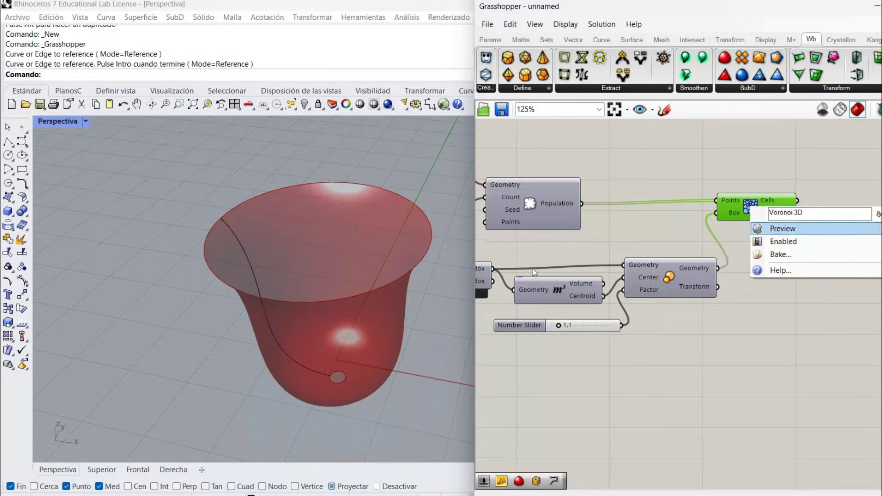
click(544, 315)
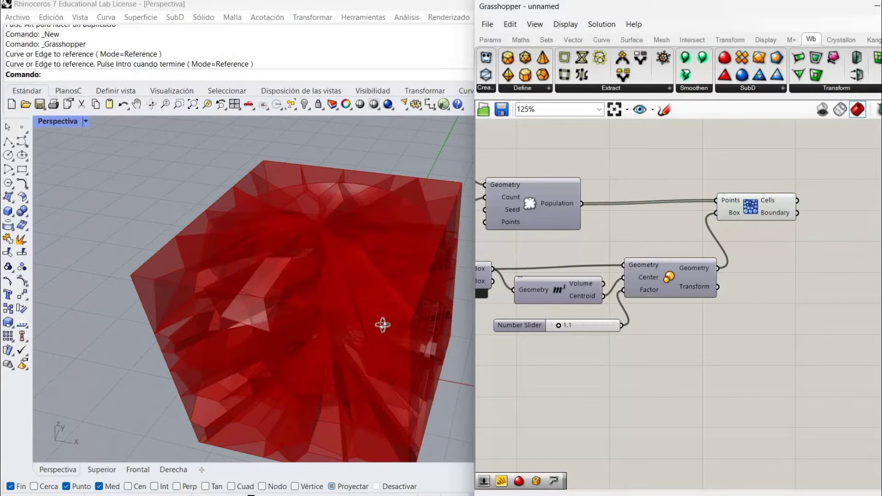
right_drag(396, 341, 370, 295)
- Add a Brep | Brep intersection component with the Revolution's Surface as Brep A and the Voronoi 3D Cells as Brep B
right_drag(808, 291, 492, 307)
right_drag(880, 327, 609, 332)
right_drag(788, 194, 776, 217)
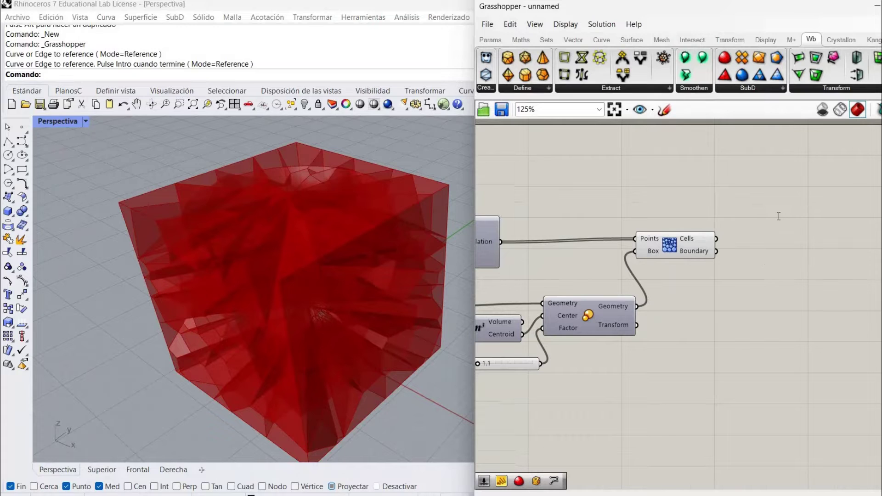
double_click(779, 216)
text(brep)
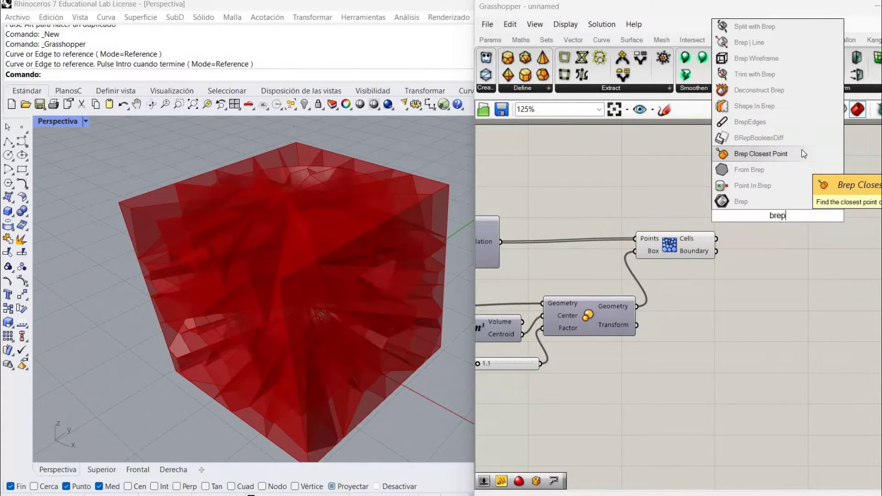
text( br)
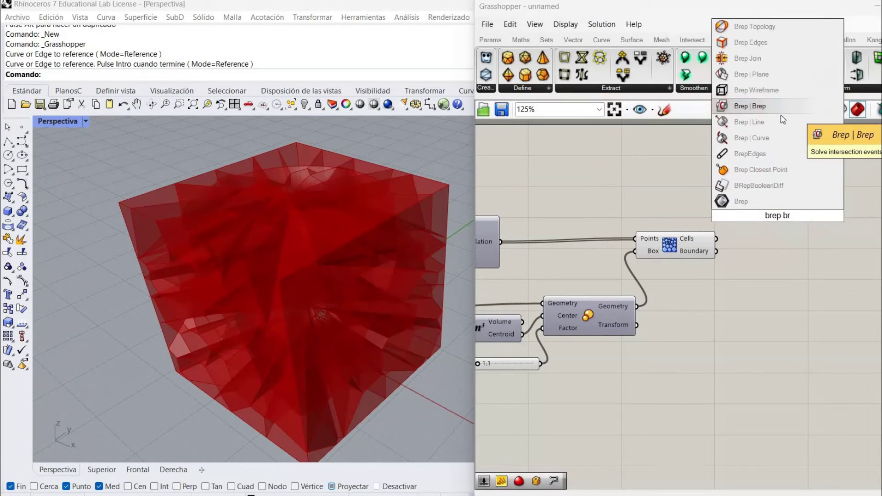
click(781, 106)
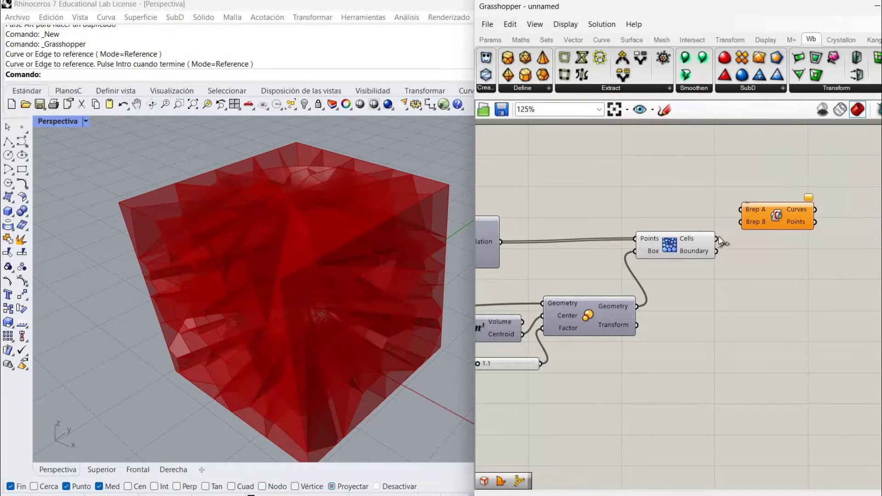
right_drag(699, 207, 877, 216)
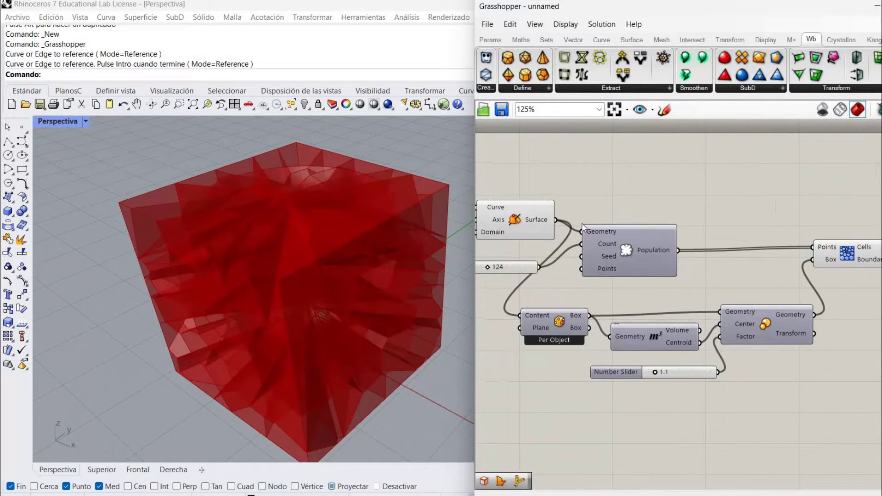
drag(556, 220, 864, 222)
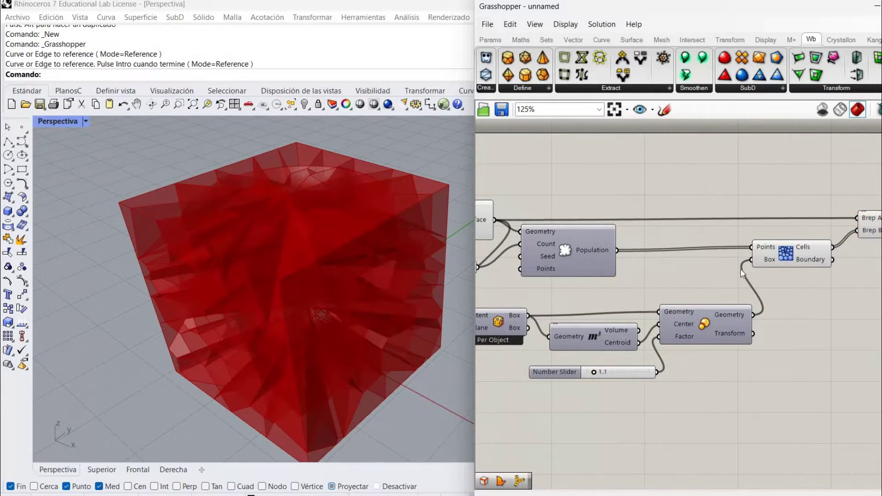
- Turn off the preview of the Voronoi 3D component while keeping the component enabled
right_drag(775, 255, 706, 257)
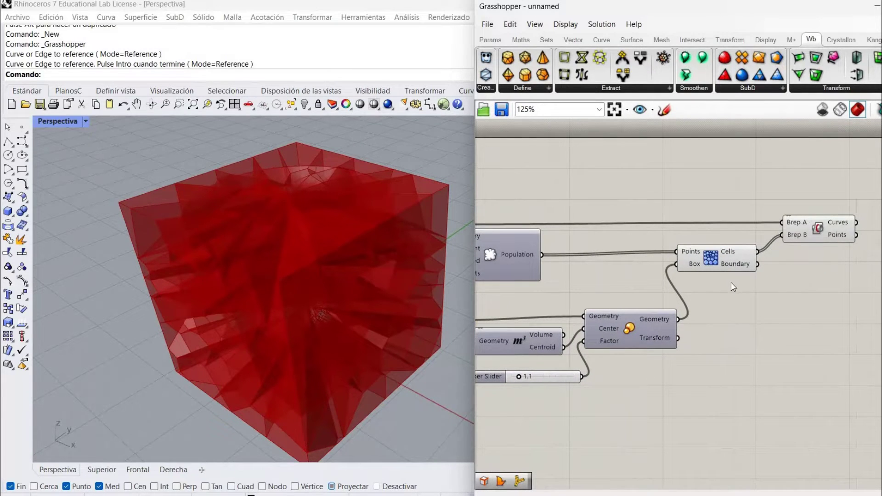
right_click(704, 255)
click(728, 293)
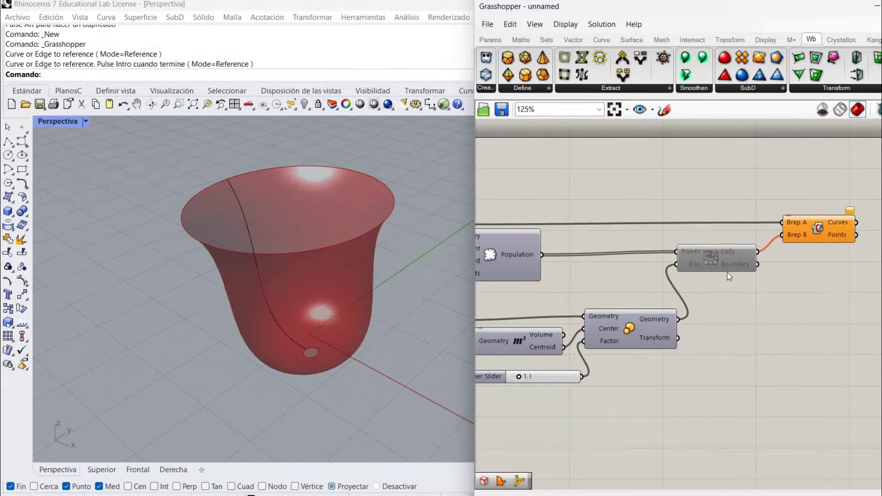
right_click(705, 254)
click(728, 293)
right_click(709, 258)
click(732, 289)
- Turn off the preview of the Revolution component and inspect the intersection curves on their own
right_drag(826, 231, 770, 264)
drag(748, 271, 754, 273)
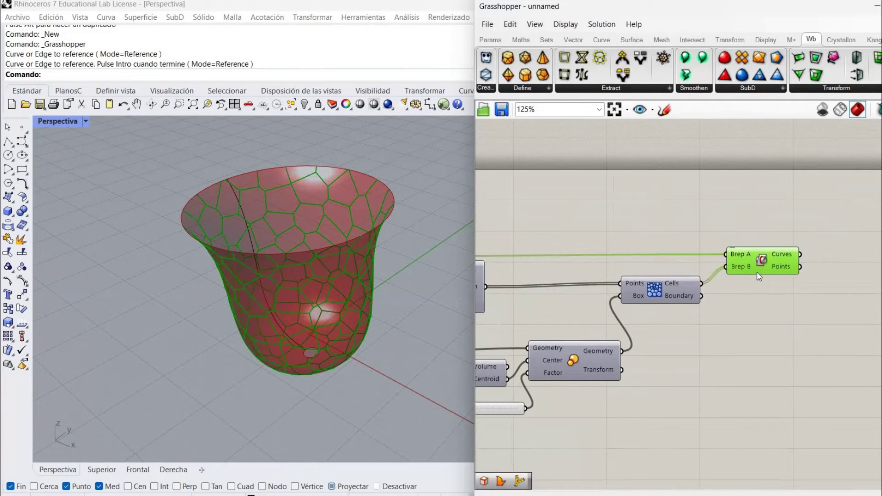
click(734, 293)
right_drag(595, 301, 729, 273)
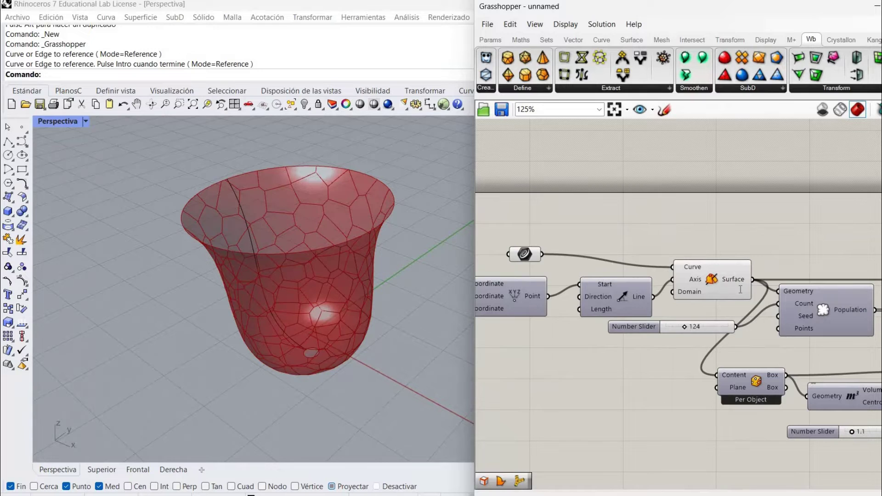
right_click(717, 280)
click(754, 303)
right_drag(334, 261, 340, 197)
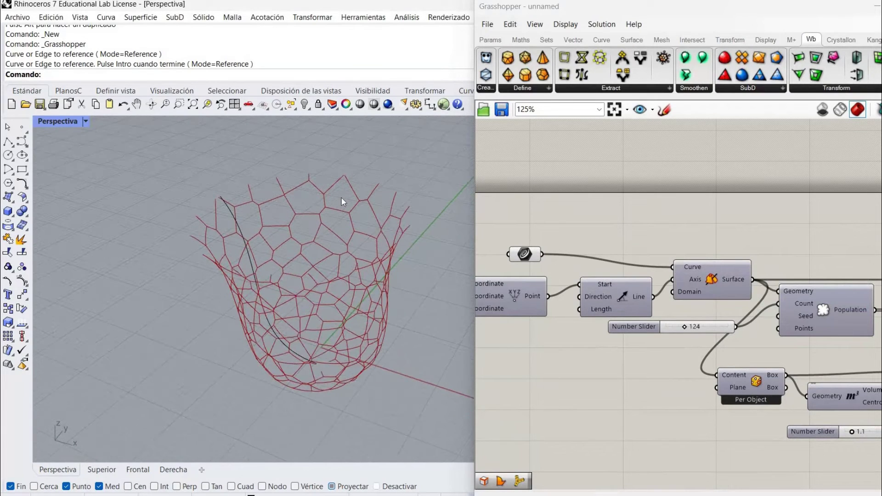
scroll(342, 194, up, 2)
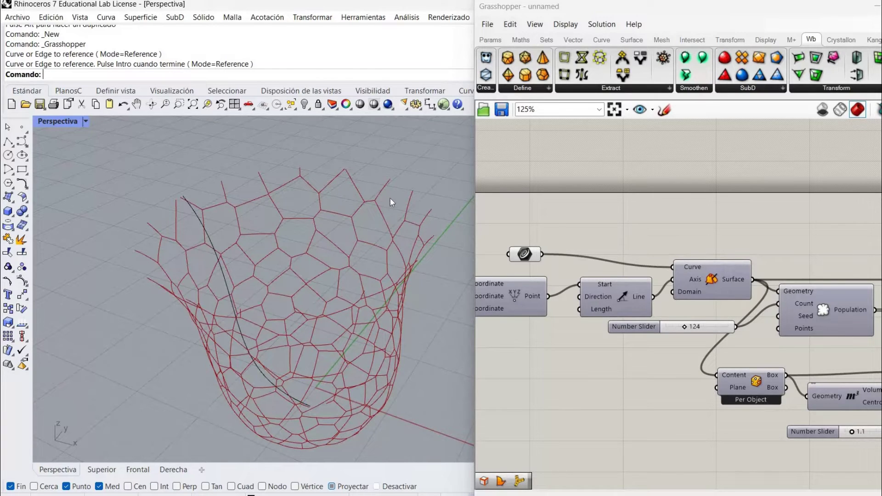
right_drag(362, 197, 333, 201)
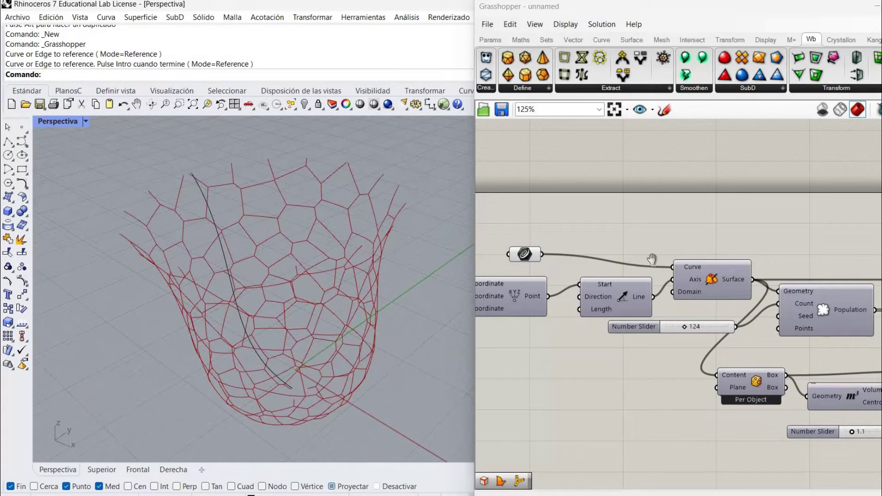
- Add a Discontinuity component and connect the Brep | Brep Curves output to its Curve input
right_drag(875, 215, 718, 224)
right_drag(876, 294, 716, 249)
click(718, 250)
click(766, 292)
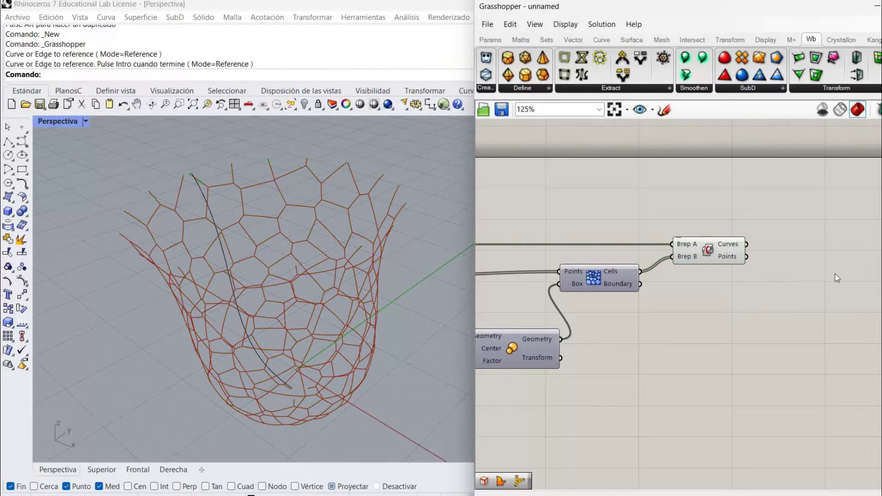
right_drag(792, 268, 776, 266)
click(795, 275)
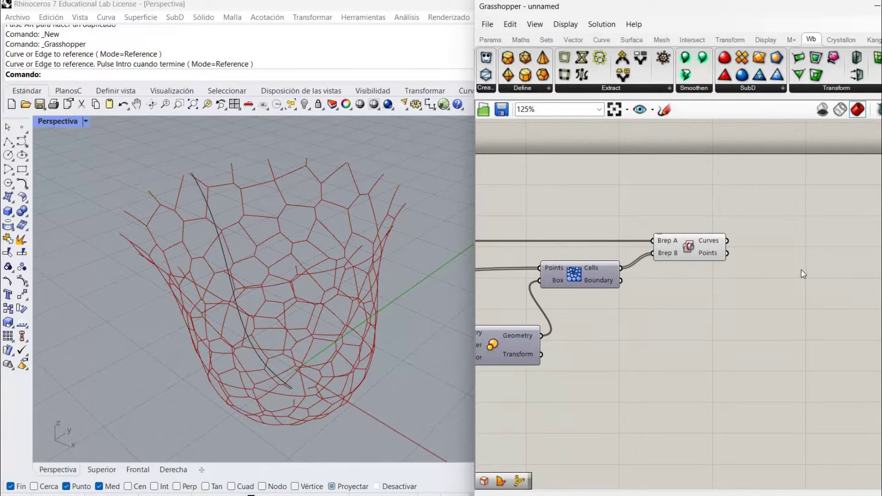
double_click(802, 269)
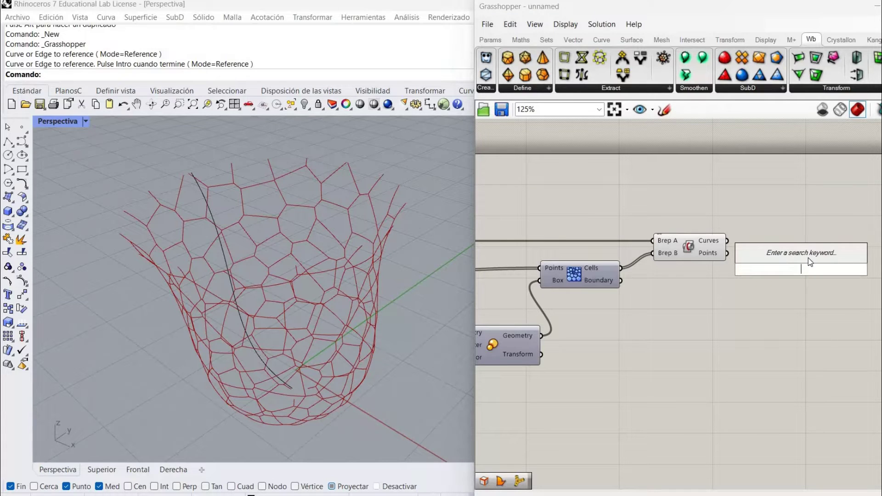
text(dis)
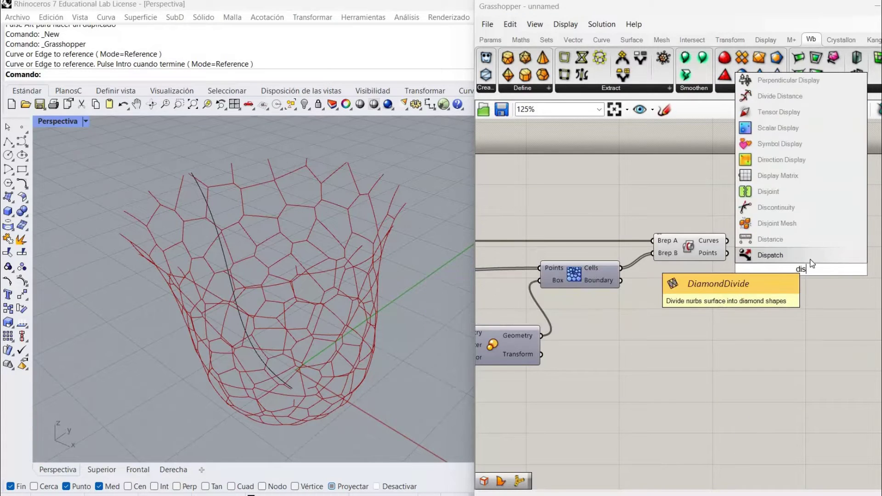
text(c)
key(Return)
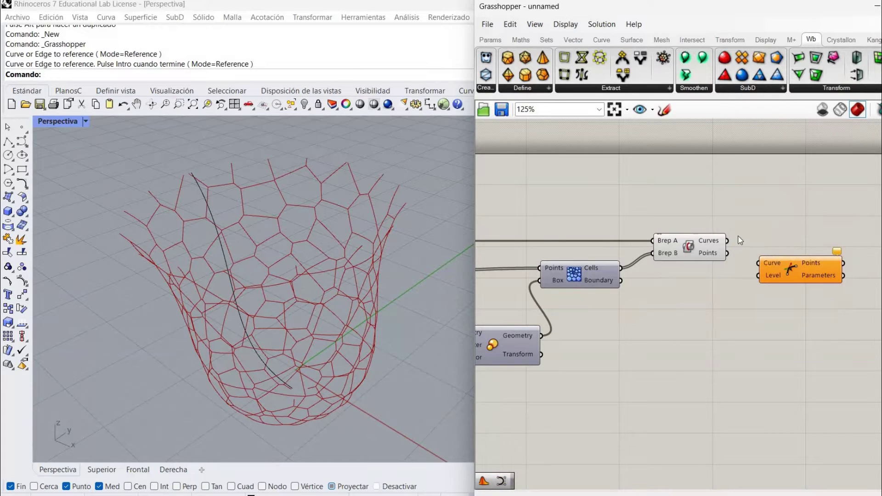
drag(729, 244, 758, 263)
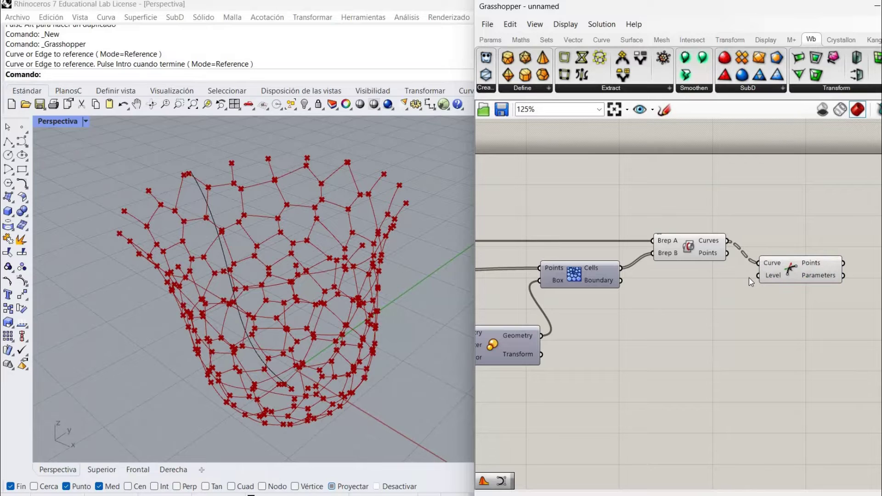
- Add a PolyLine component and connect the Discontinuity Points output to its Vertices input
right_drag(777, 297, 656, 286)
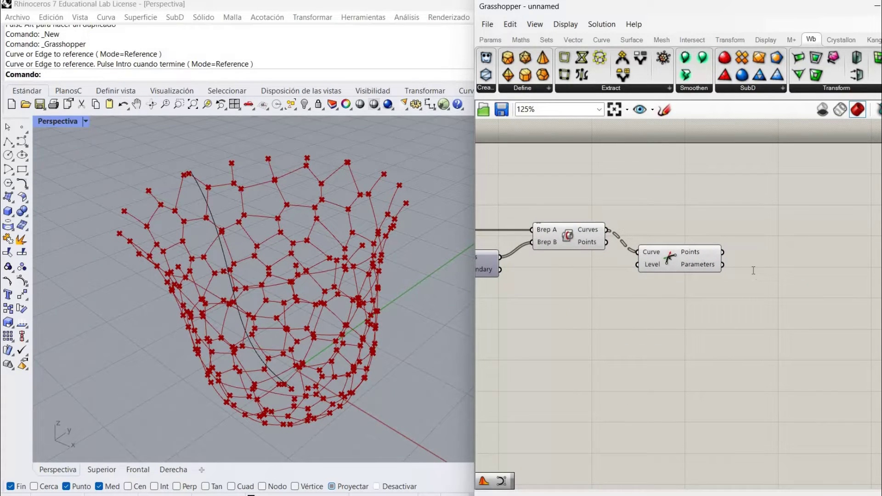
double_click(753, 270)
text(polyl)
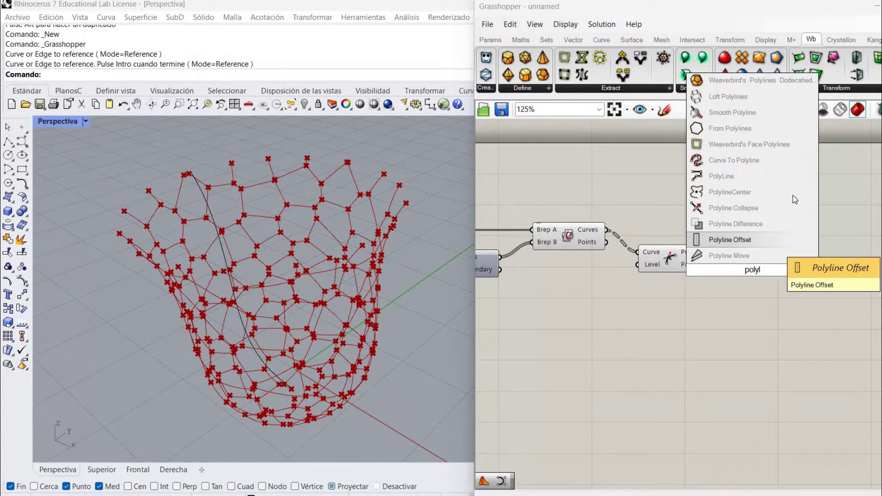
click(781, 176)
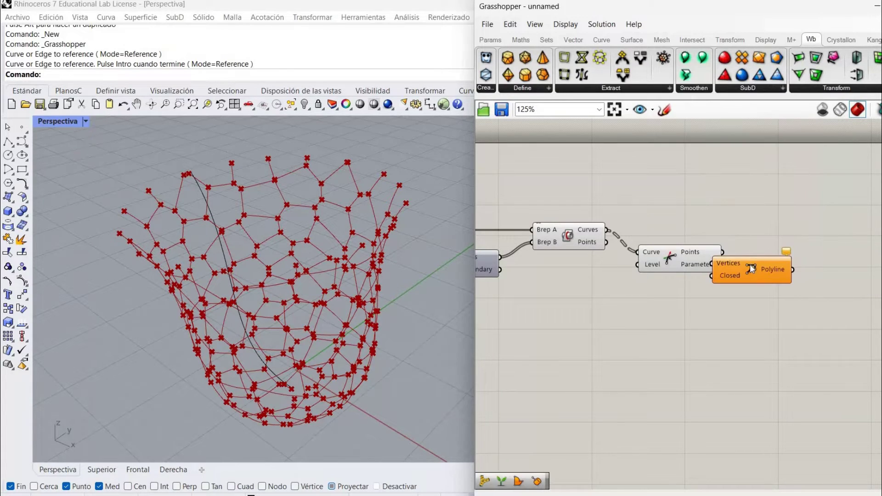
drag(779, 269, 807, 270)
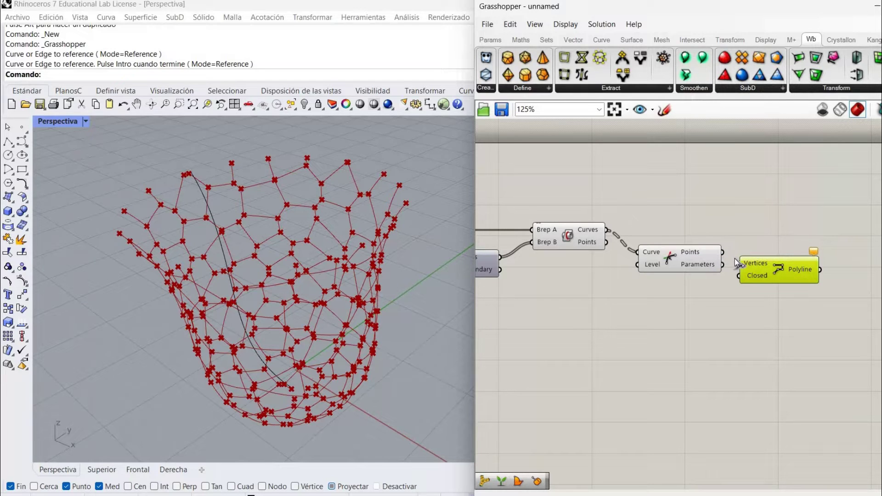
drag(734, 267, 739, 263)
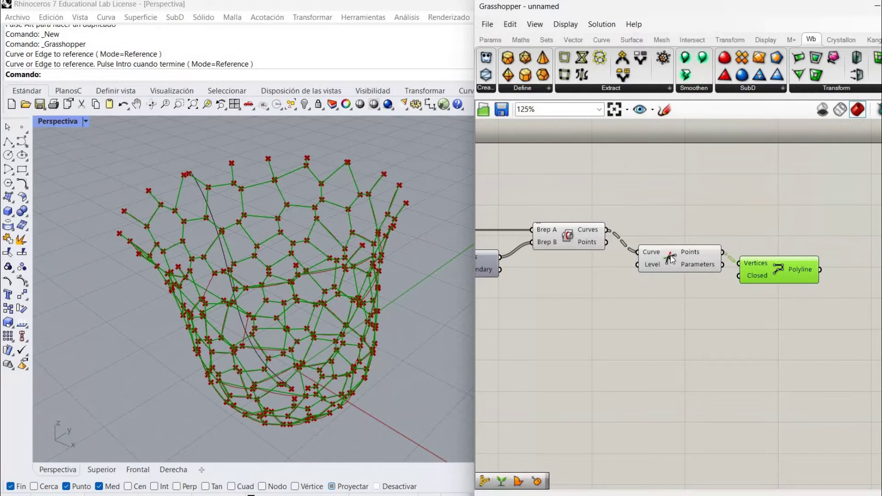
- Turn off the previews of the Brep | Brep and Discontinuity components and inspect the polylines on their own
right_click(570, 239)
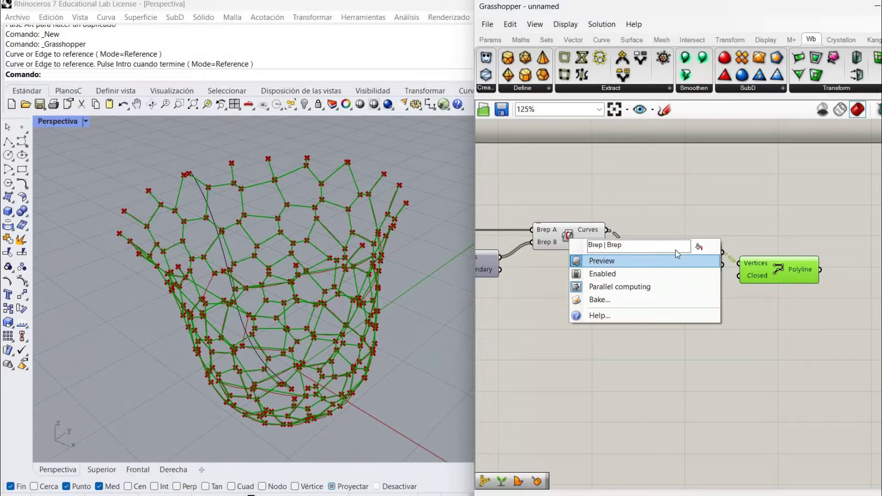
click(632, 258)
right_click(671, 255)
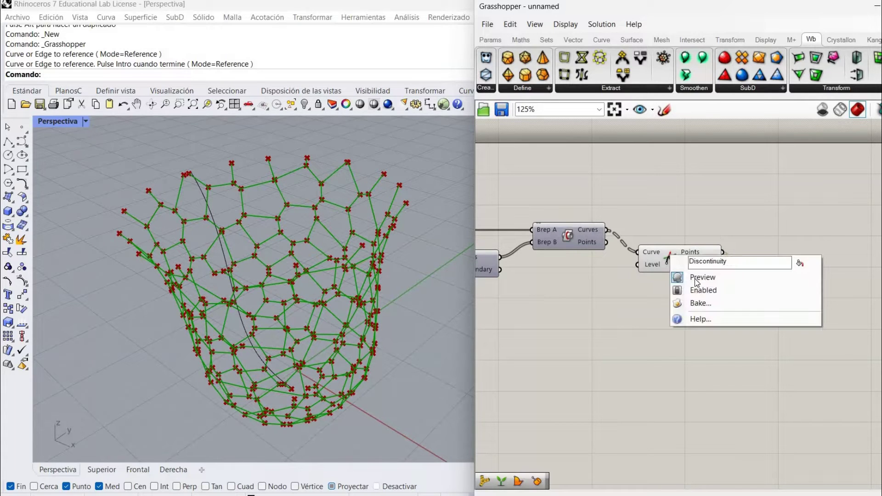
click(689, 278)
click(445, 312)
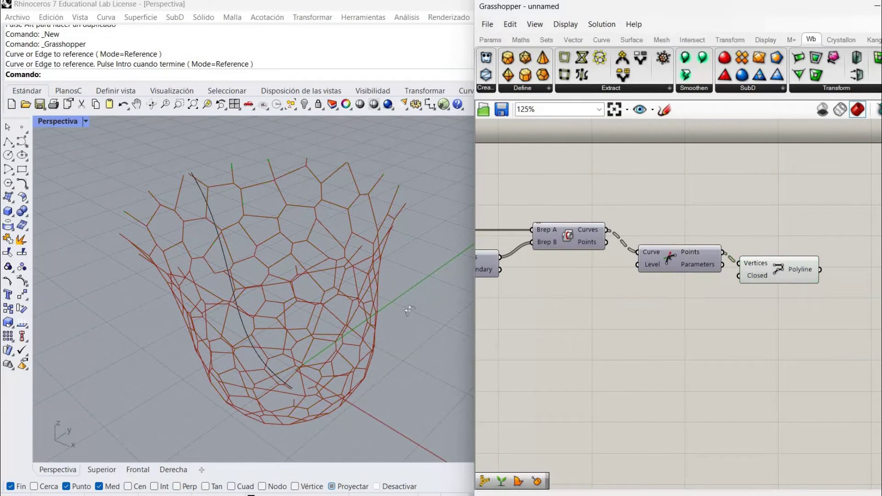
right_drag(413, 315, 428, 316)
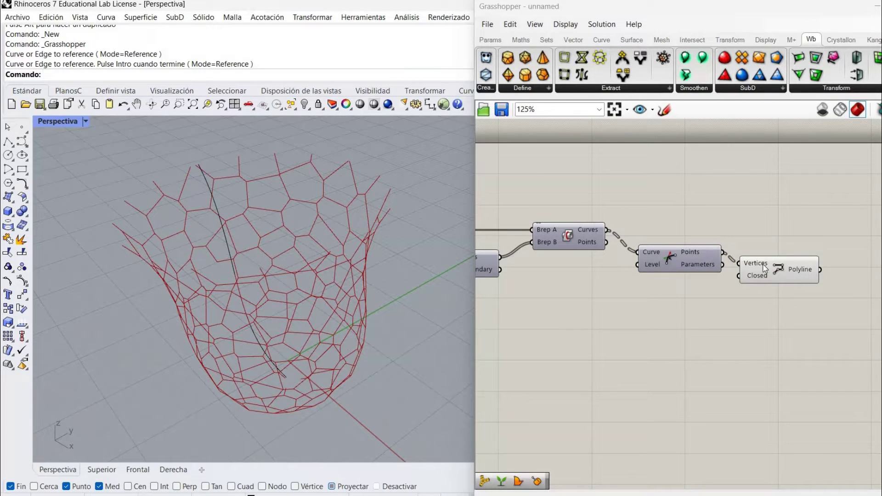
- Invert the PolyLine component's Closed input to close the cell outlines, and inspect the vase rim
mouse_move(758, 280)
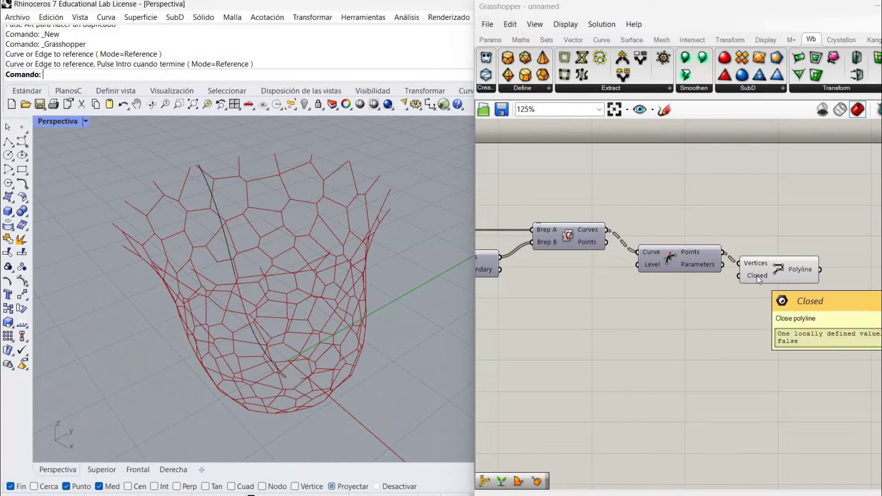
right_click(758, 276)
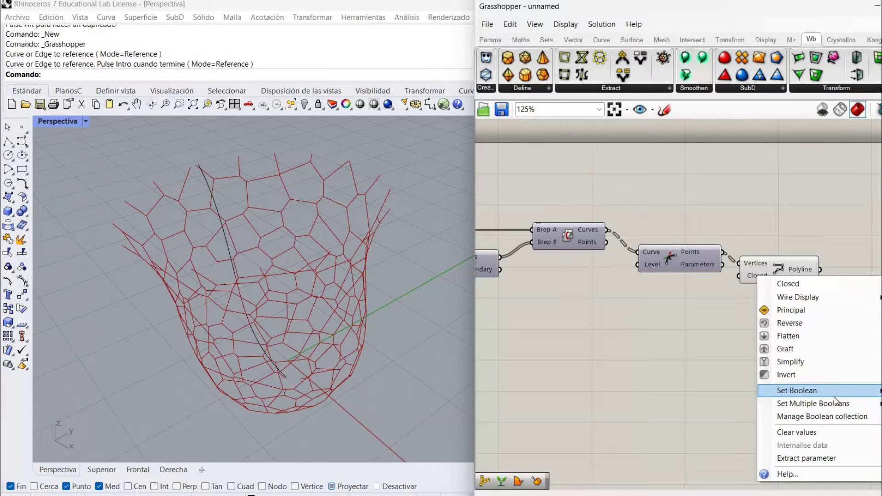
click(794, 375)
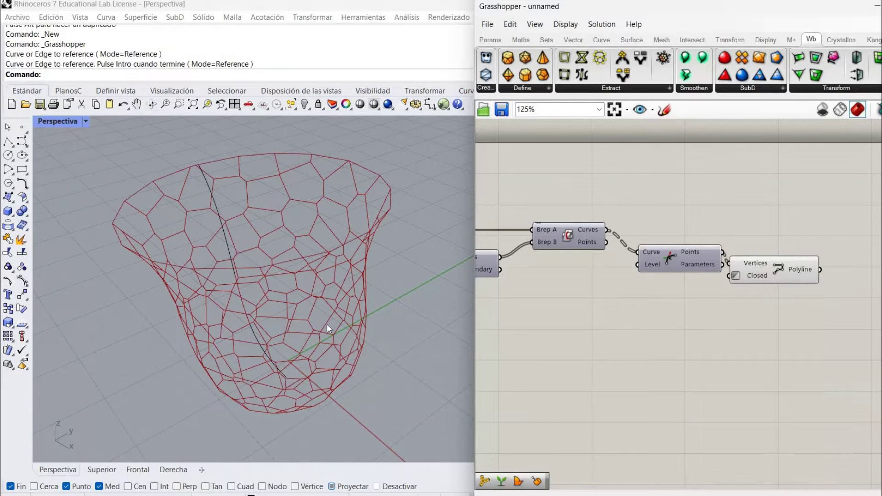
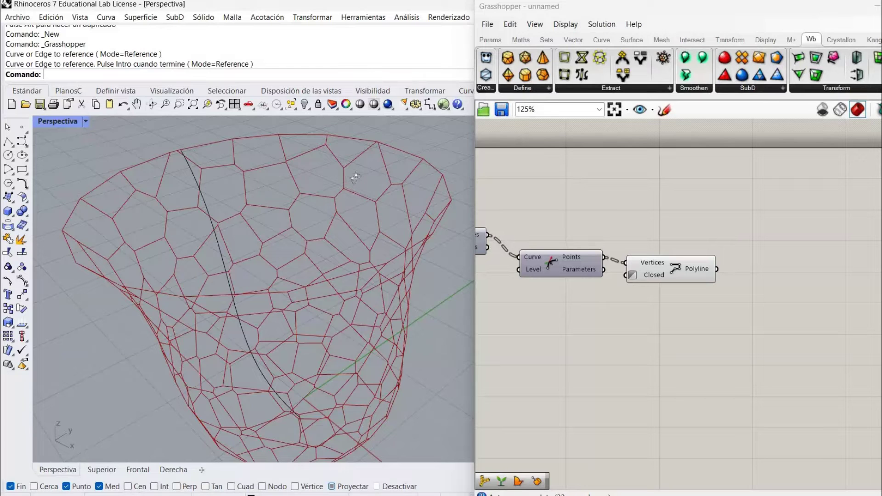
right_drag(353, 178, 410, 192)
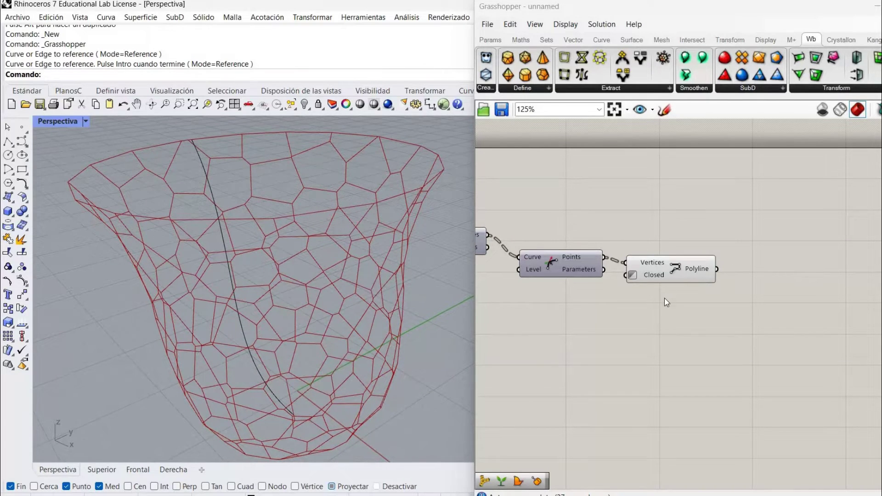
- Add a Scale component and connect the Discontinuity Points output to its Geometry input
drag(664, 276, 655, 307)
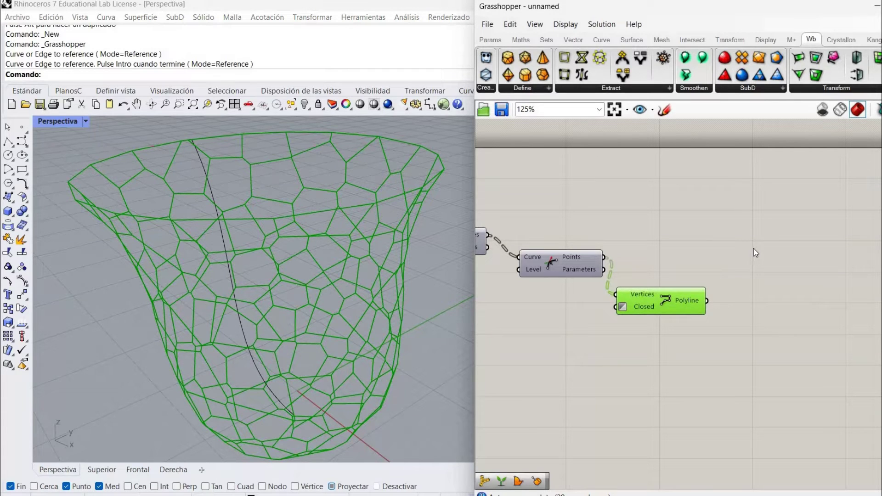
click(754, 253)
double_click(755, 248)
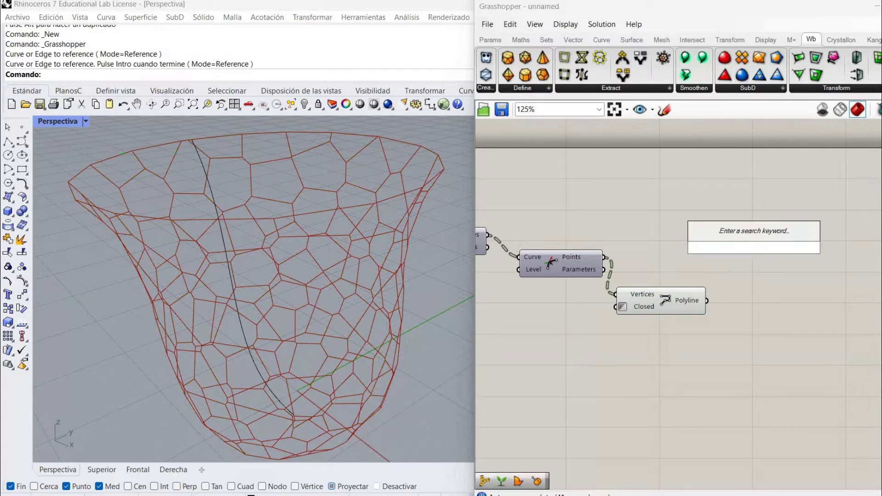
text(sc)
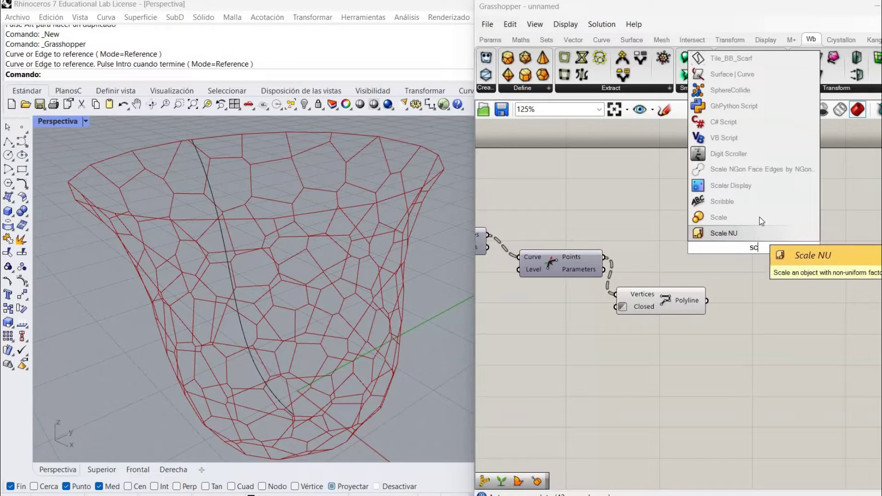
click(759, 217)
drag(797, 258, 843, 268)
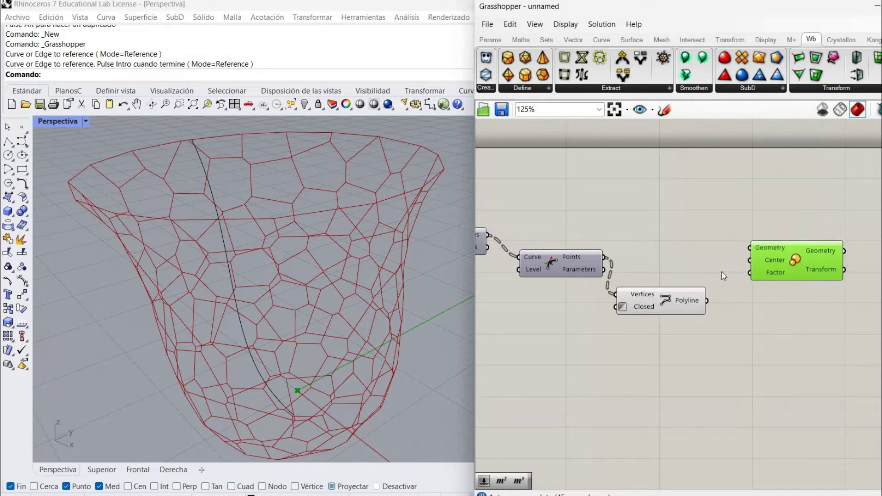
mouse_move(577, 263)
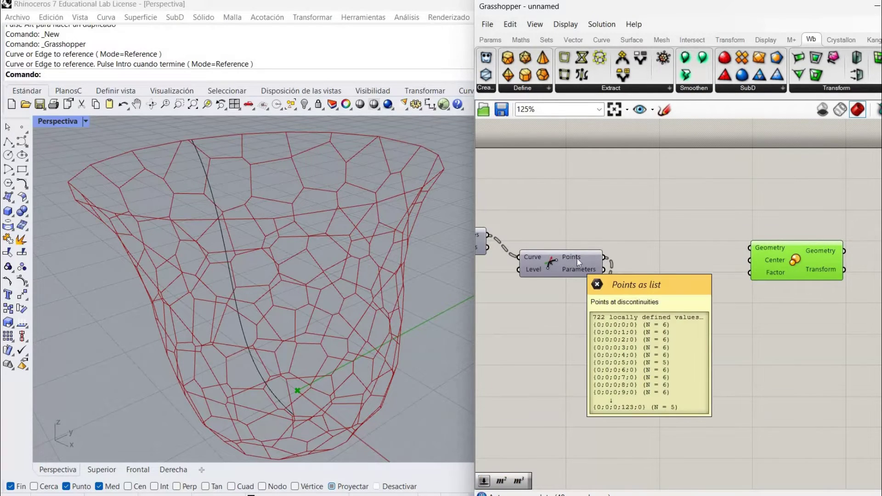
drag(607, 260, 751, 248)
- Space the PolyLine and Scale components apart to clear room on the canvas between them
drag(669, 313, 659, 324)
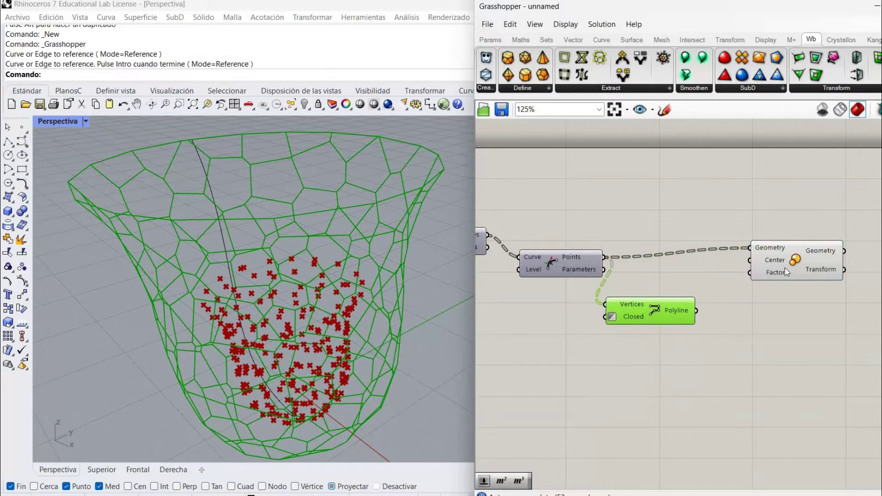
drag(806, 276, 839, 286)
right_drag(752, 322, 615, 306)
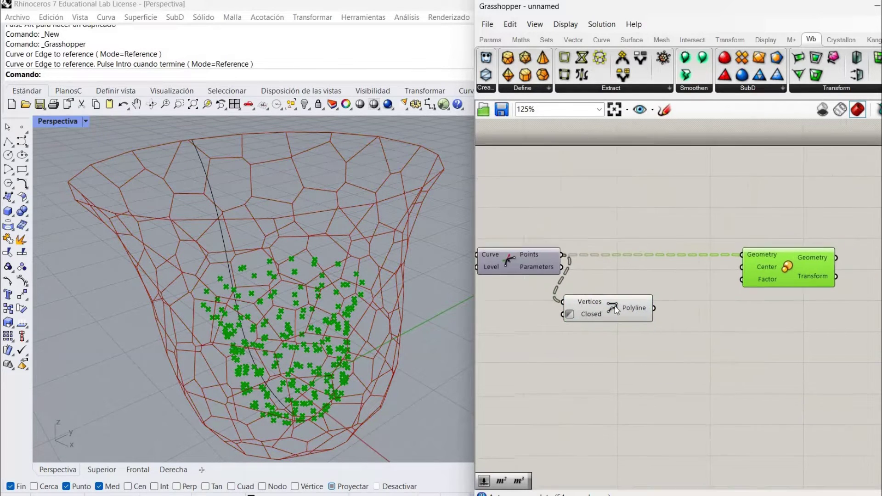
click(619, 302)
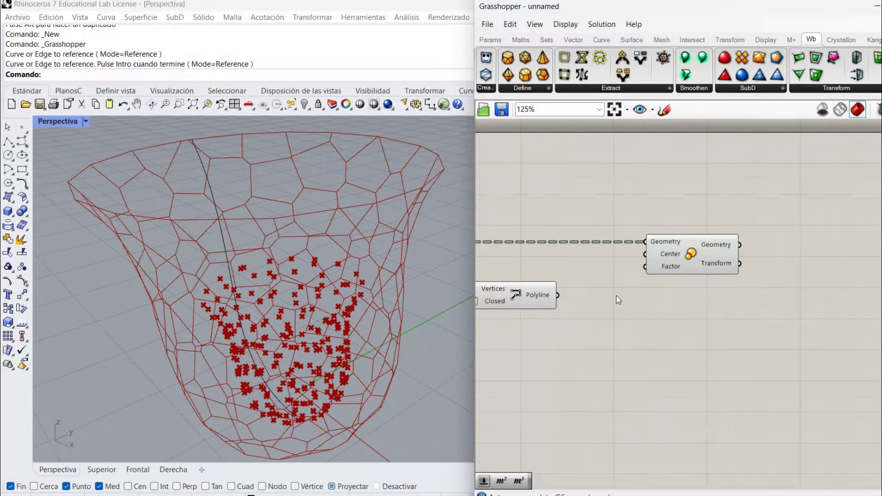
alt+drag(610, 305, 699, 312)
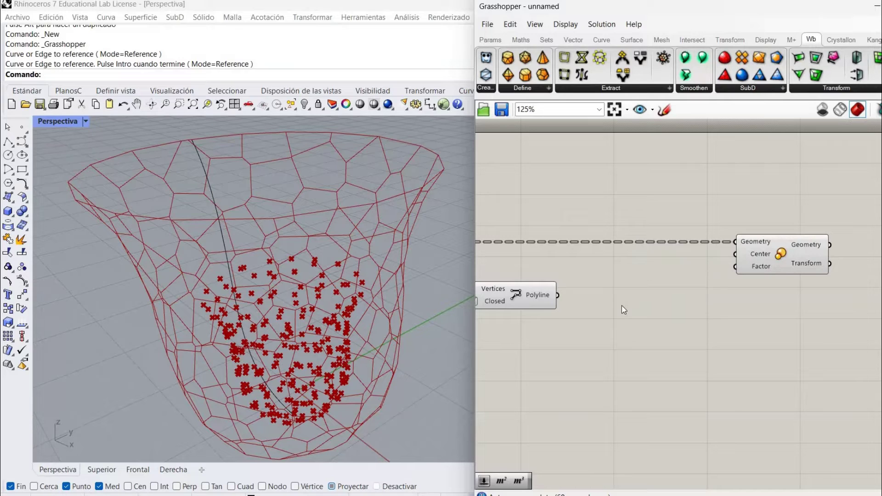
- Add a Patch component after PolyLine, feed the Polyline output into its Curves input, and align it with PolyLine
double_click(622, 305)
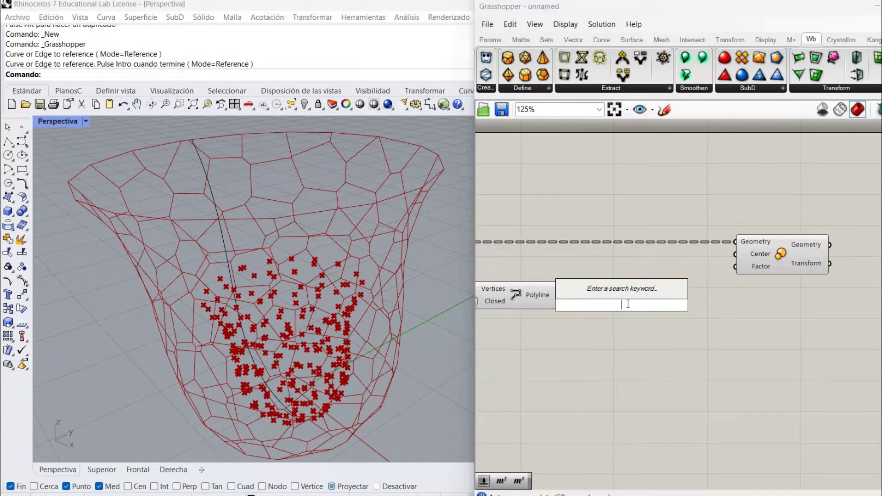
text(PAT)
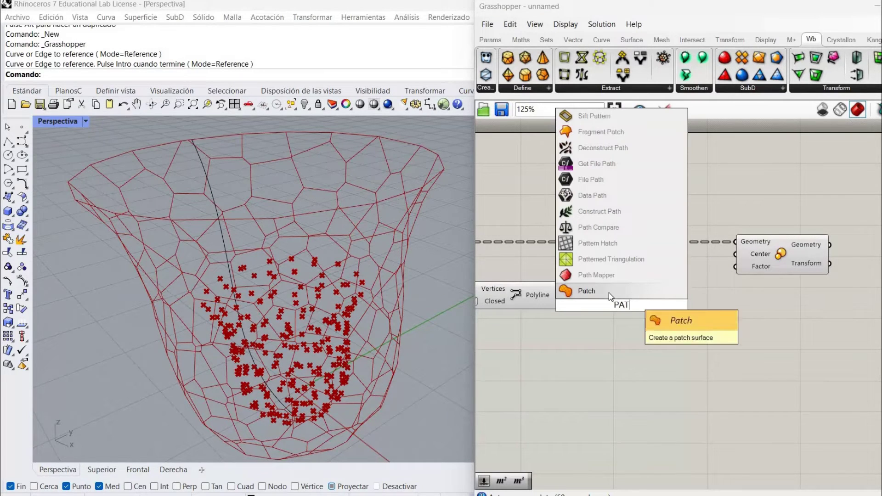
click(608, 292)
drag(561, 296, 583, 281)
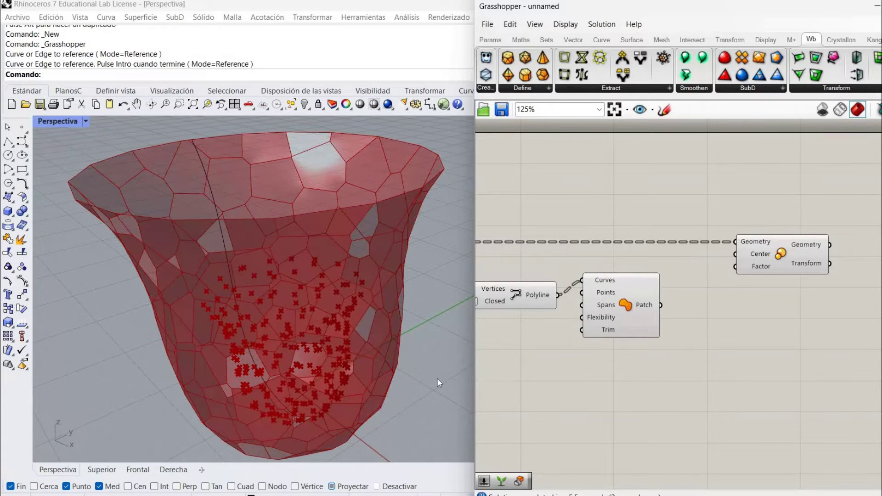
right_drag(437, 363, 447, 347)
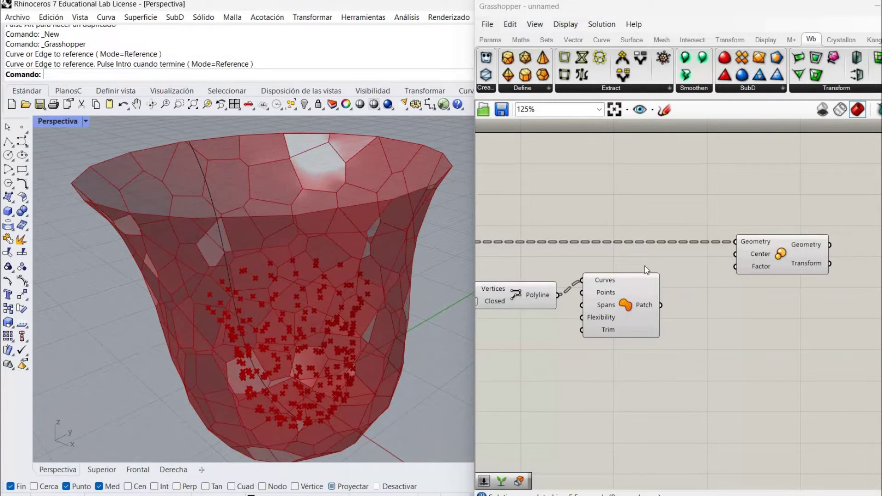
drag(634, 310, 658, 318)
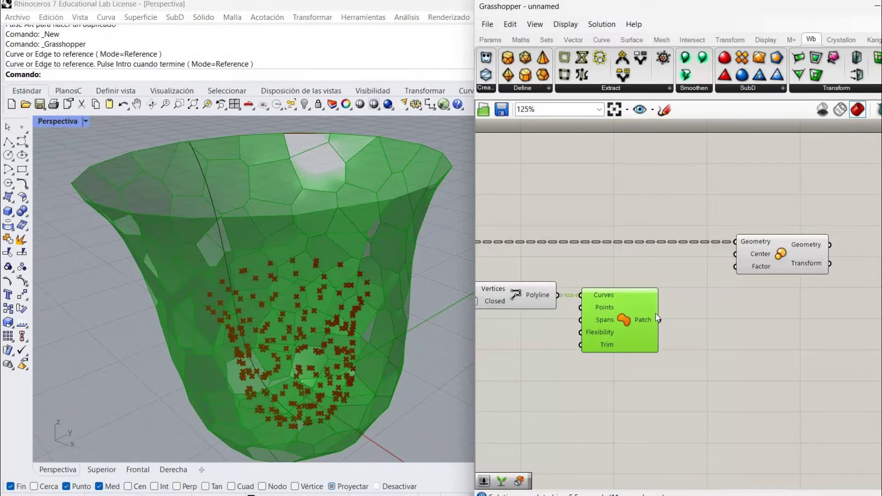
- Add an Area component and connect the Patch output to its Geometry input
click(674, 312)
double_click(674, 311)
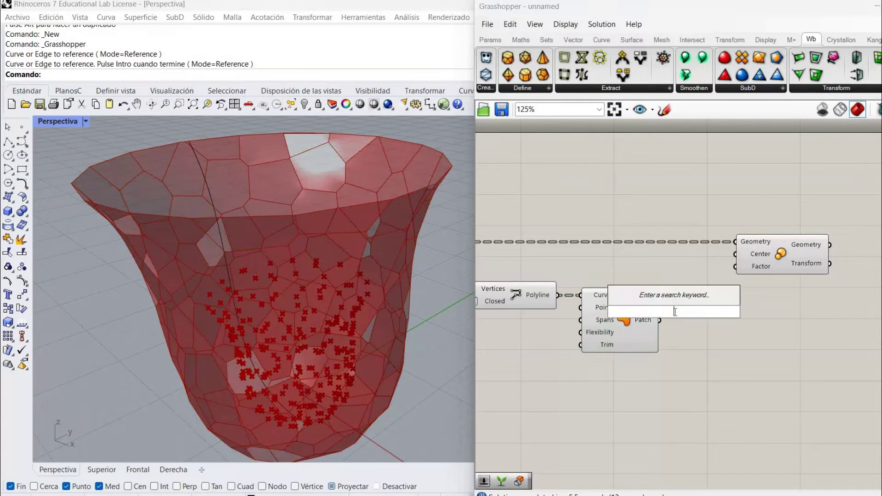
text(ARE)
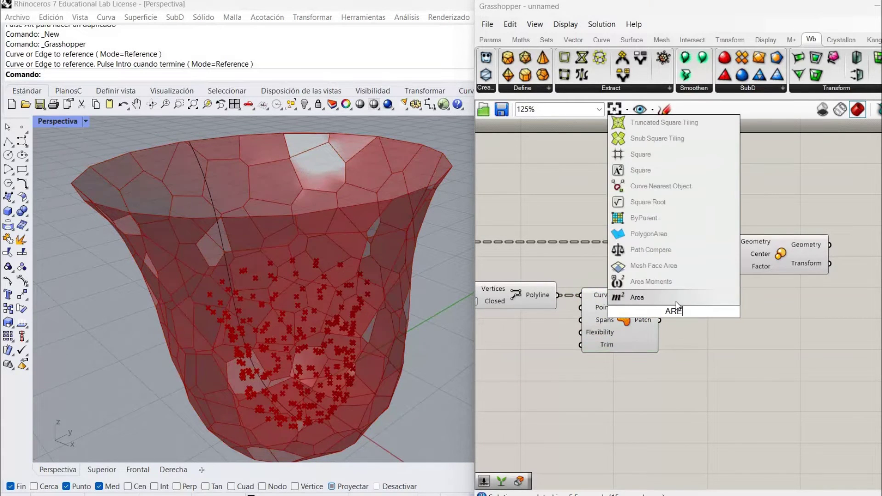
click(676, 298)
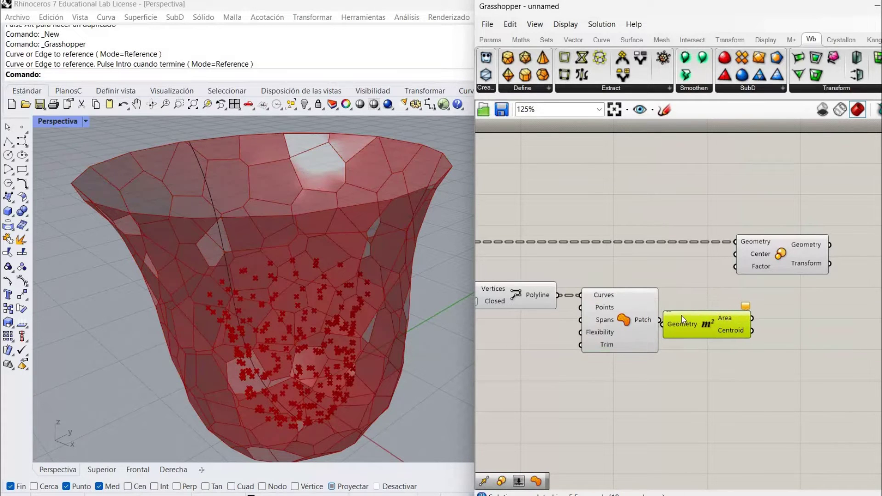
drag(661, 321, 676, 321)
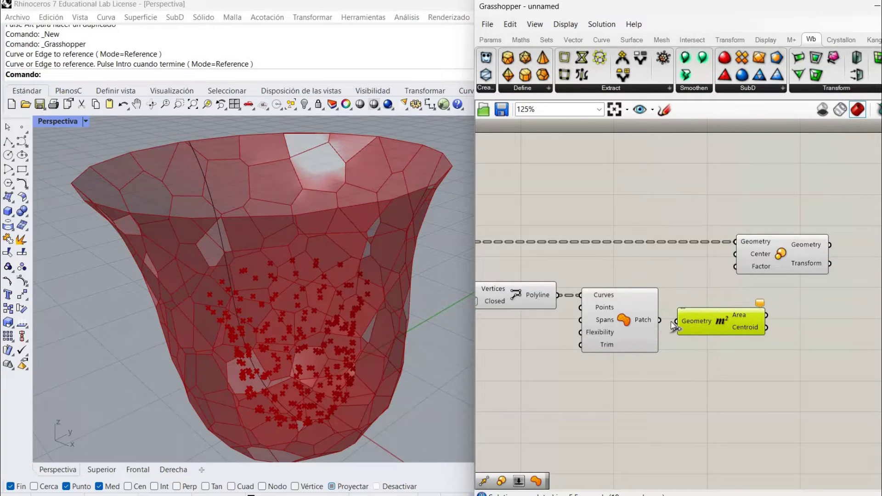
click(712, 340)
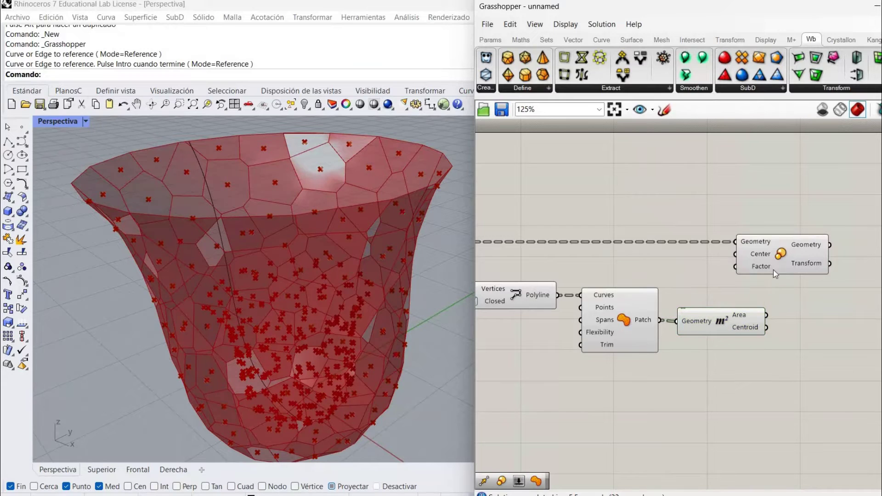
- Move the Scale component farther from Area and connect the Area's Centroid output to Scale's Center input
click(819, 254)
drag(752, 270, 802, 270)
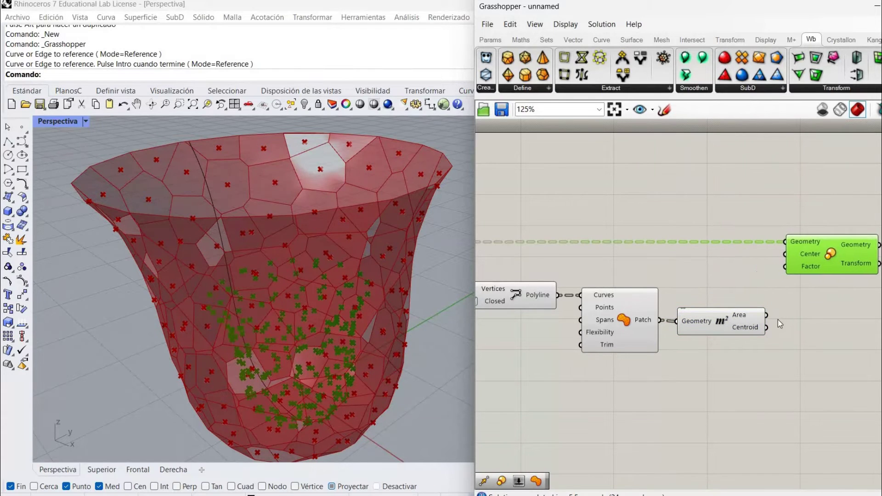
drag(767, 327, 787, 254)
click(797, 320)
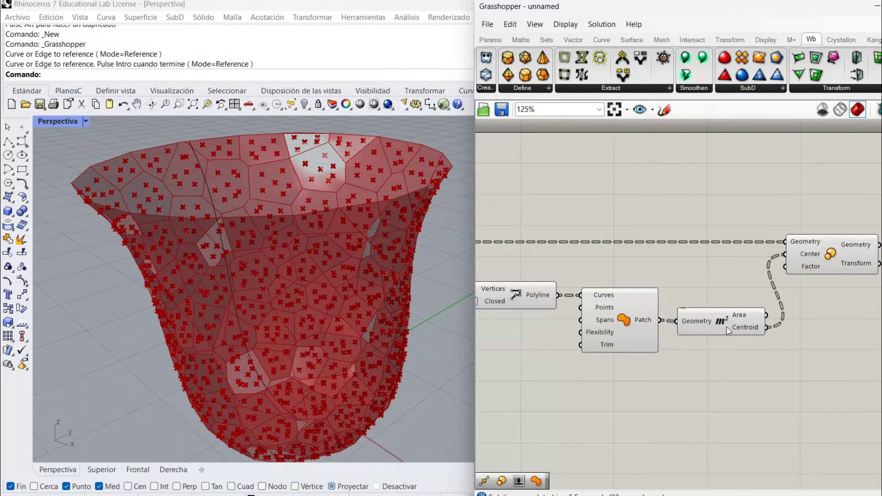
- Turn off the Area component's preview and move Scale farther away to make room between them
right_click(749, 343)
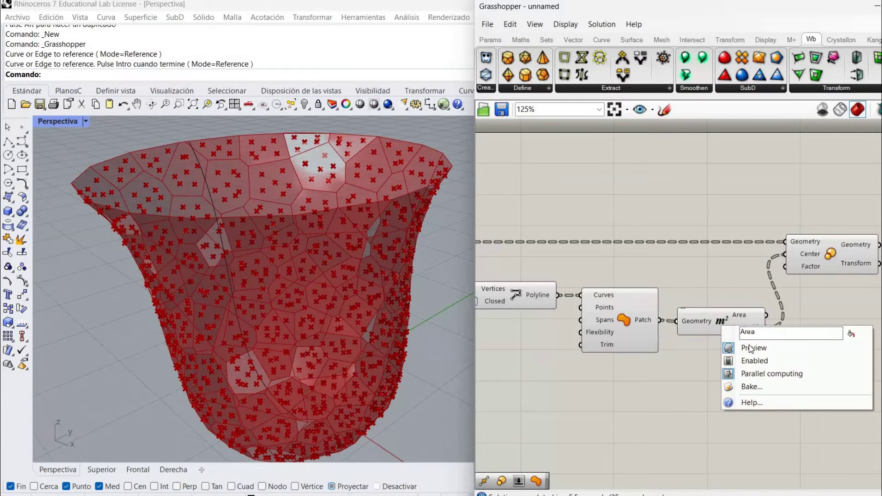
click(752, 345)
right_drag(713, 297, 592, 303)
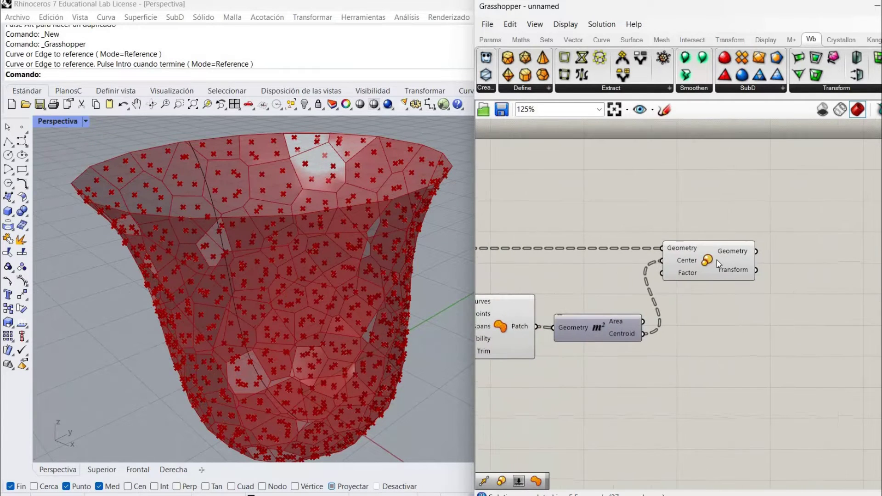
drag(725, 266, 802, 270)
click(699, 318)
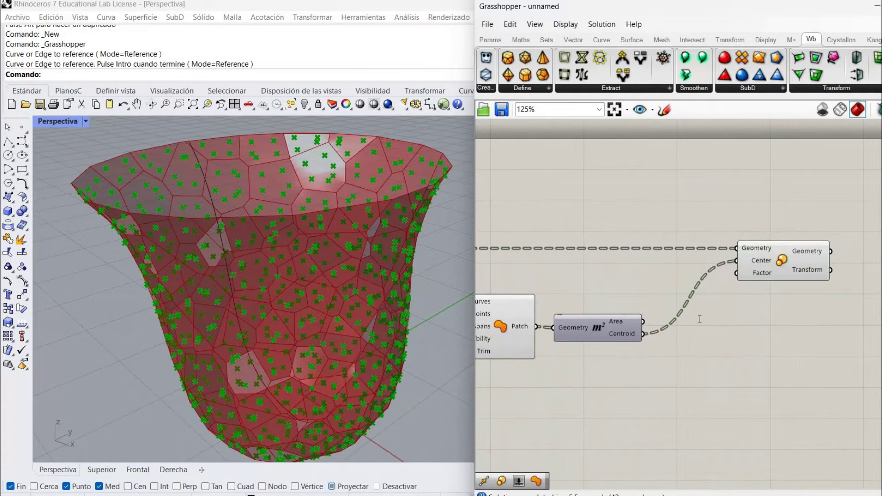
- Add a number slider ranging from 0.20 to 1, connect it to Scale's Factor input, and set it to 0.40
double_click(699, 319)
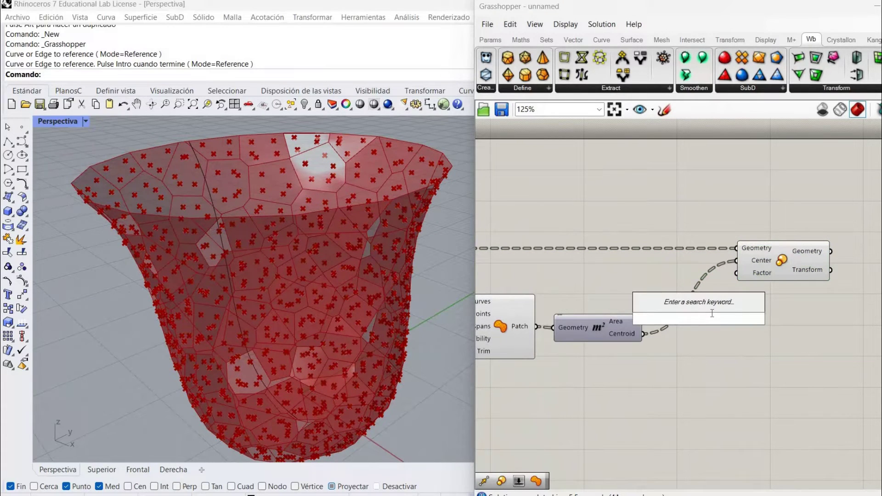
text(0)
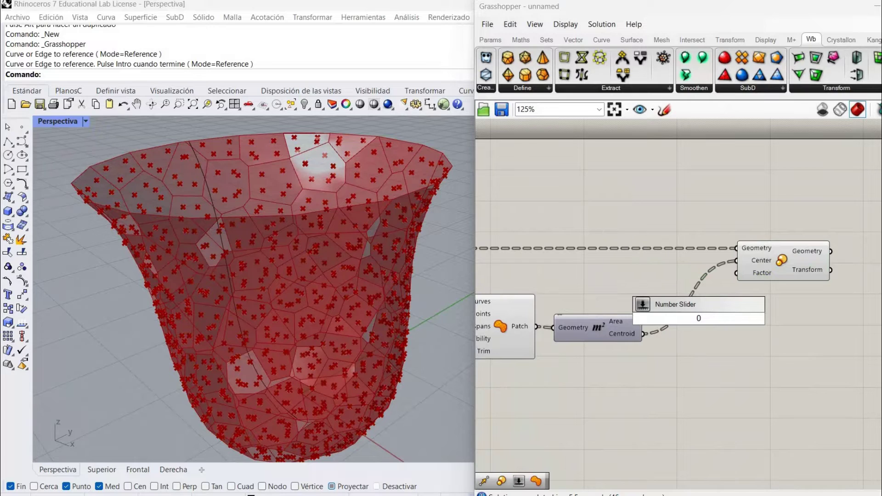
text(.20..1)
key(Return)
drag(763, 318, 737, 273)
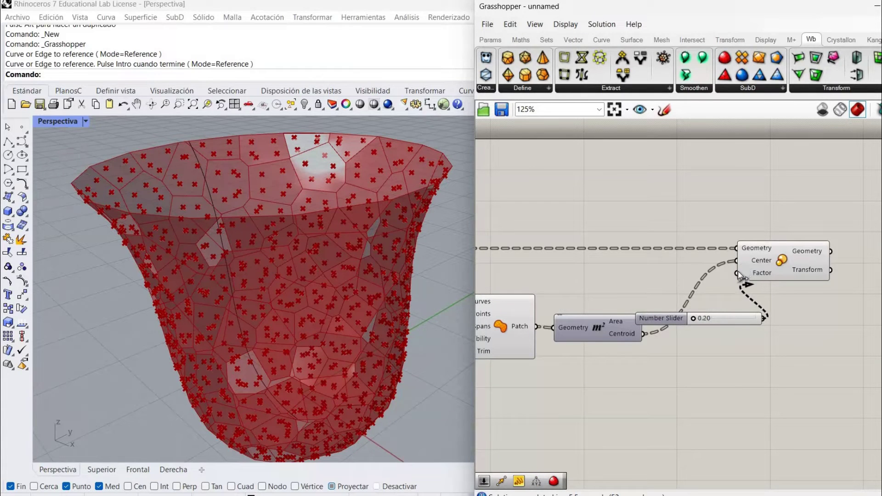
drag(693, 317, 652, 278)
right_drag(763, 328, 704, 327)
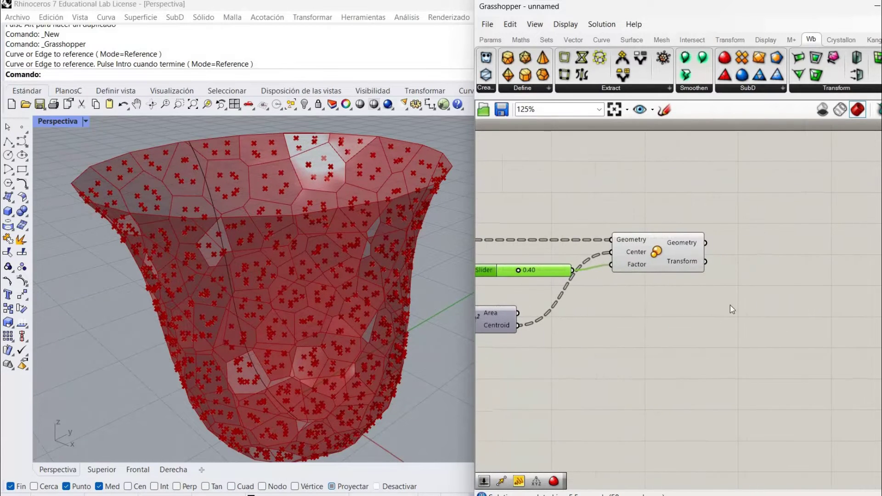
- Add a PolyLine component after Scale, feed Scale's Geometry output into its Vertices input, and align it with Scale
click(746, 286)
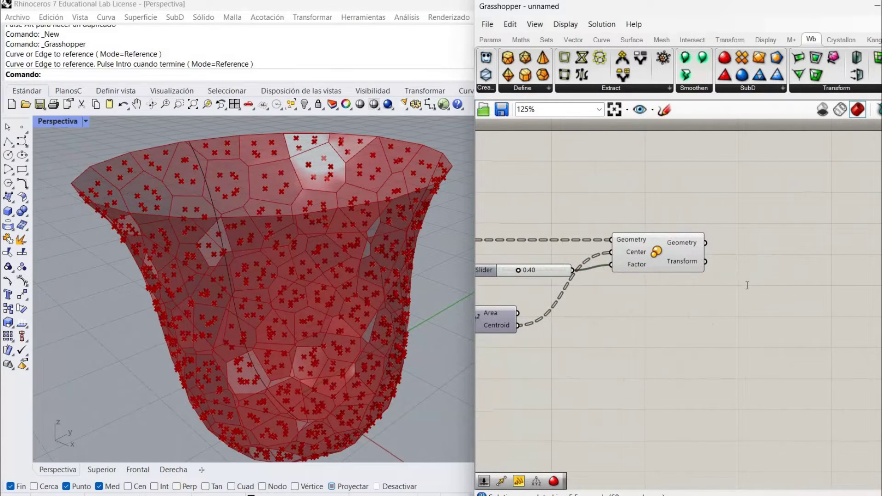
double_click(748, 286)
text(POL)
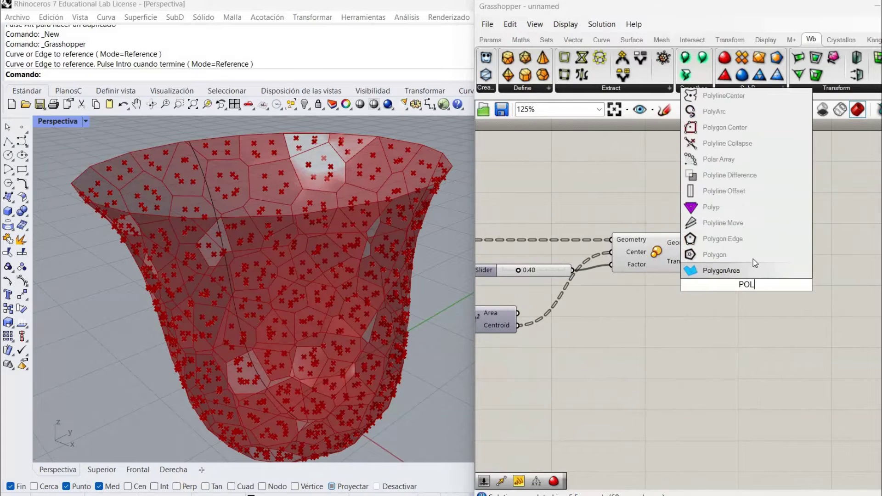
text(Y)
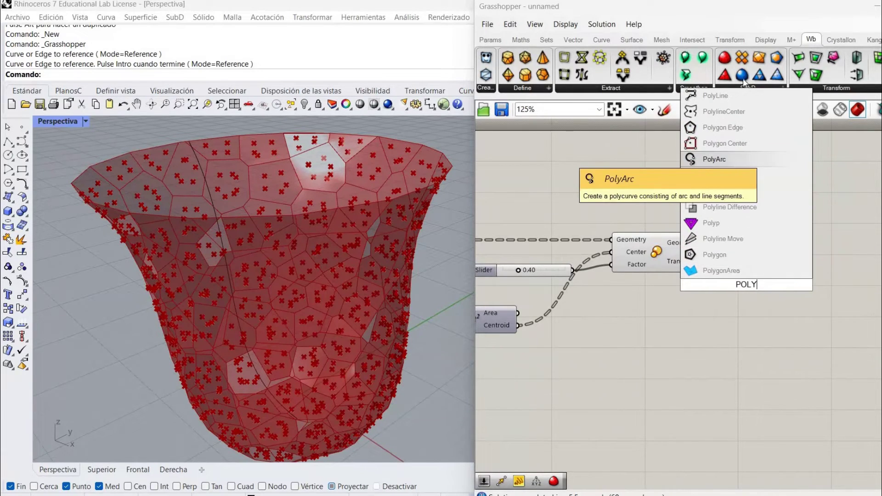
click(717, 95)
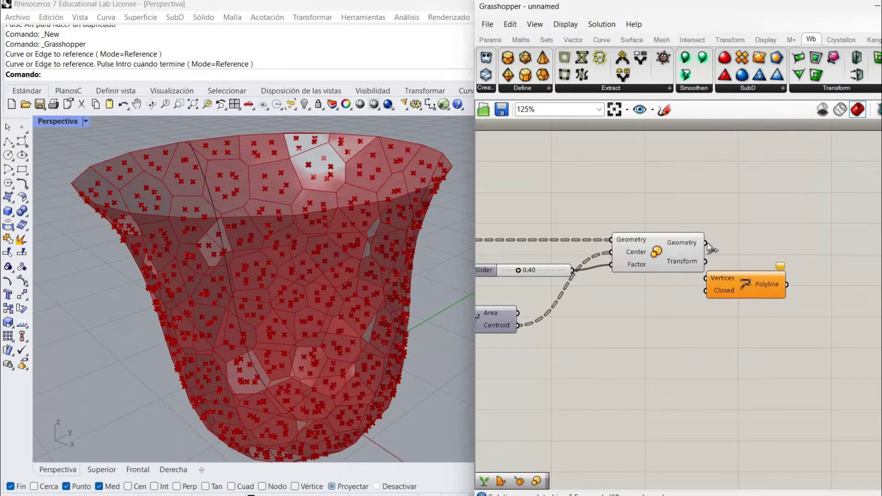
drag(708, 243, 772, 248)
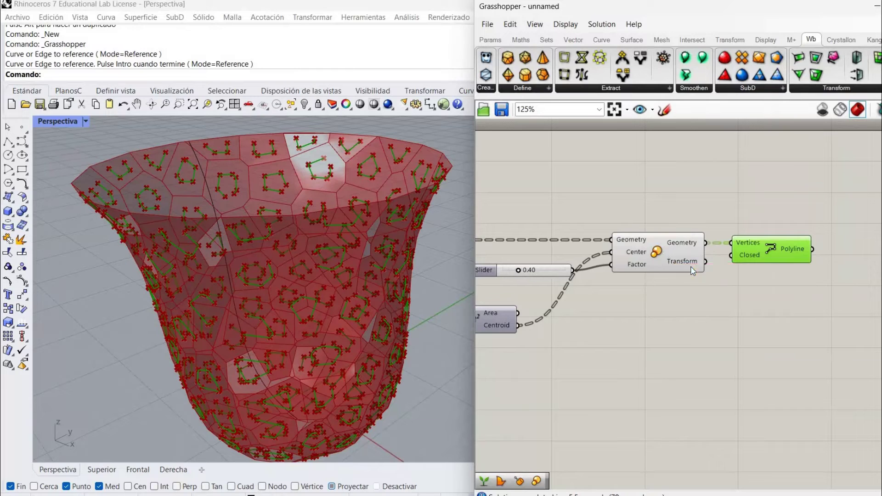
- Turn off the Scale component's preview to hide the scaled points
right_click(662, 251)
click(725, 270)
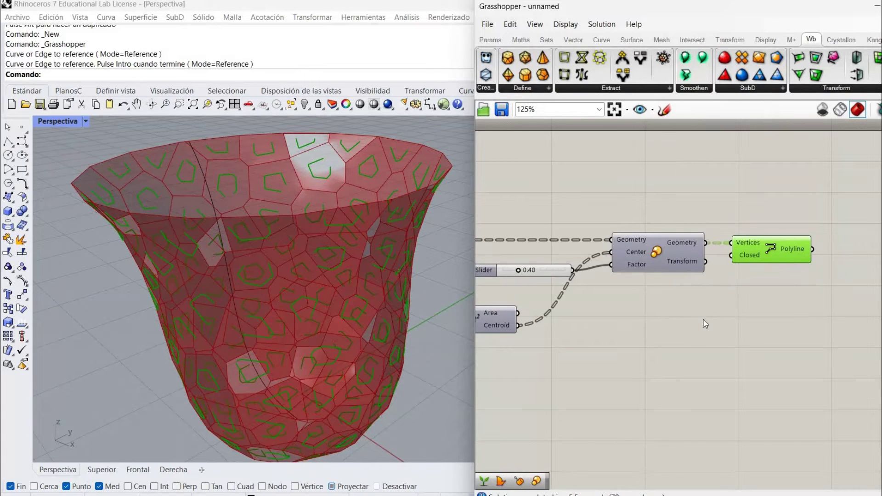
click(751, 272)
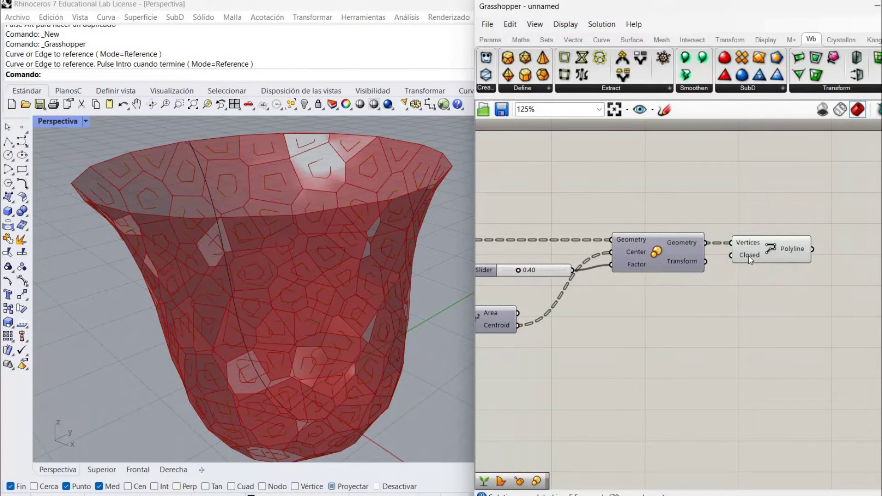
- Invert the new PolyLine's Closed input to close the scaled outlines, and set the scale factor slider to 0.57
right_click(748, 256)
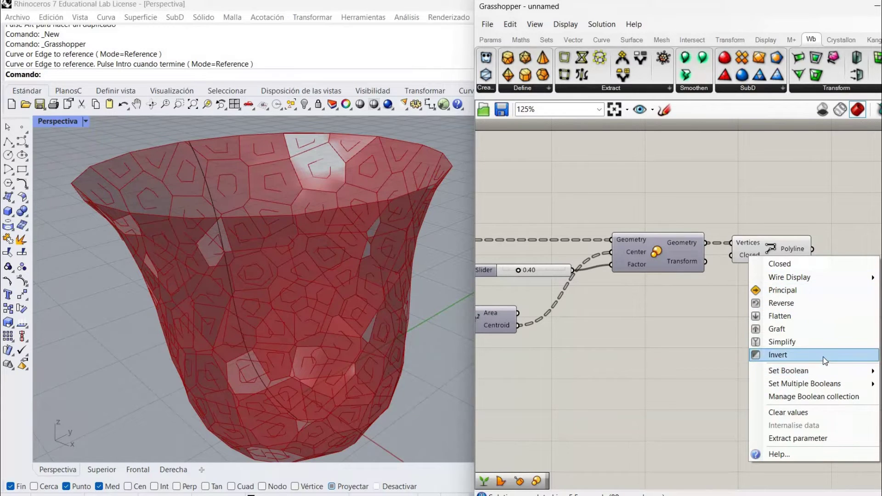
click(809, 358)
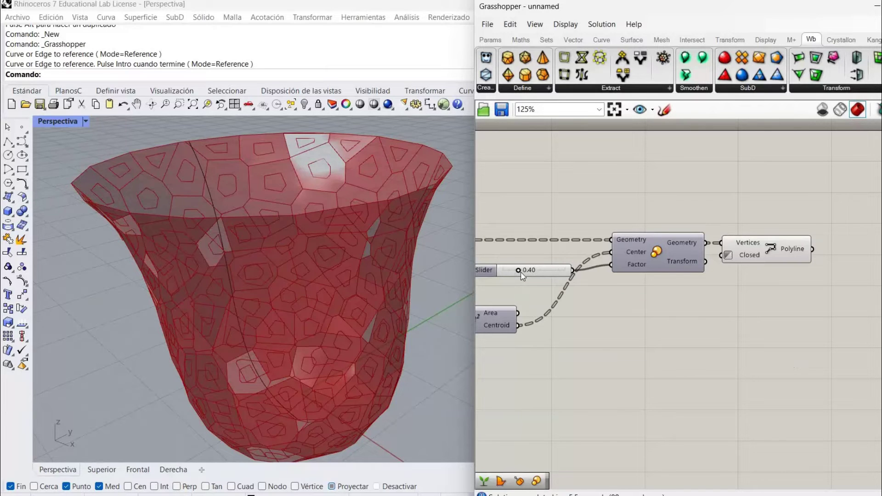
drag(519, 271, 531, 274)
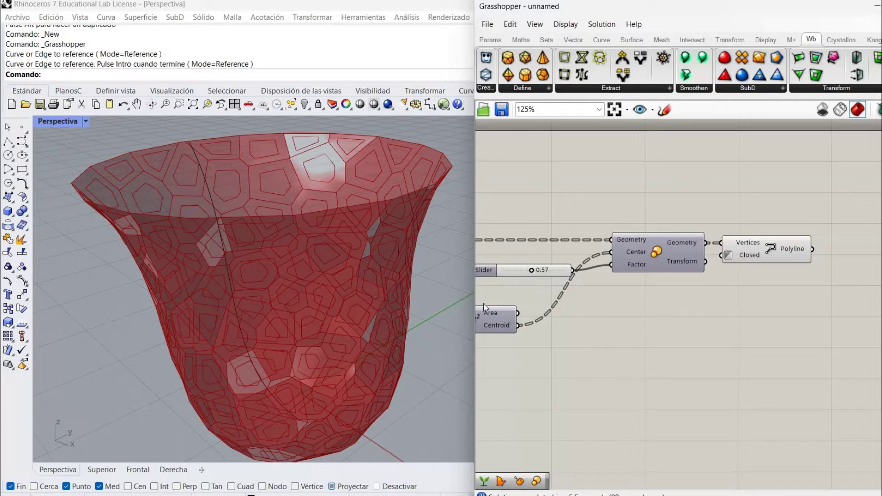
right_drag(443, 332, 427, 343)
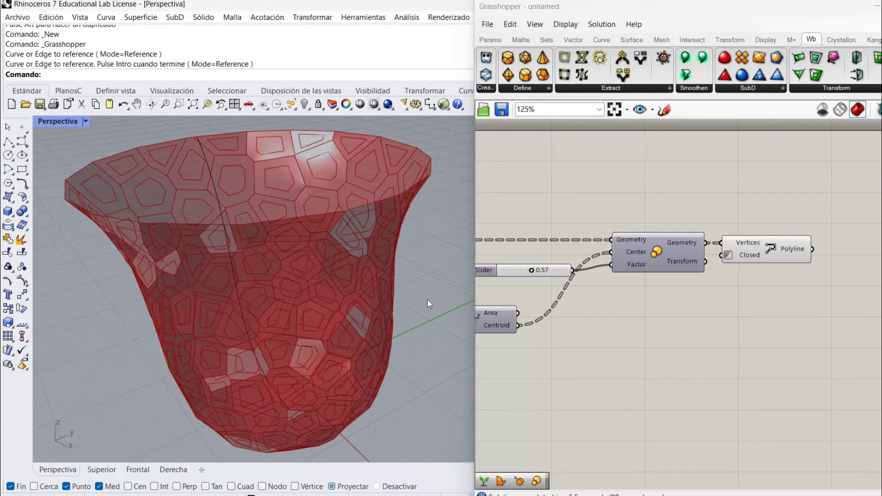
- Add a Move component after the second PolyLine, leaving space between them, and connect the Polyline output to its Geometry input
right_drag(710, 293, 657, 292)
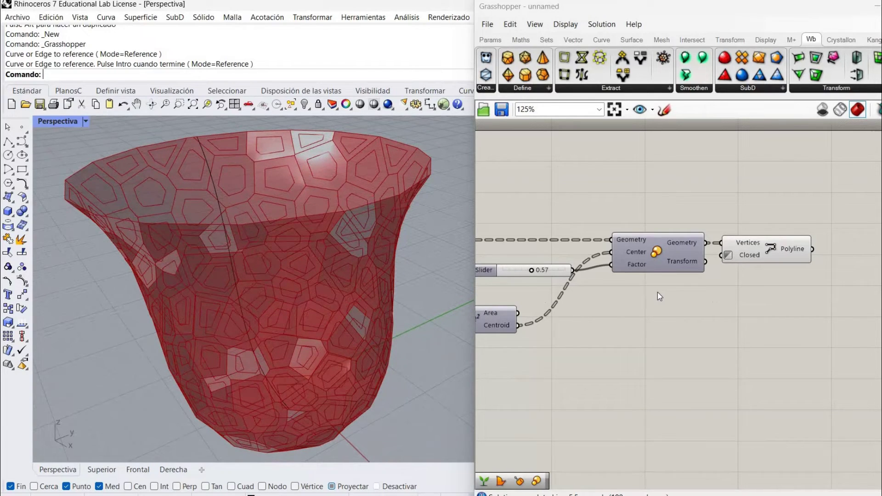
double_click(736, 296)
text(MOVE)
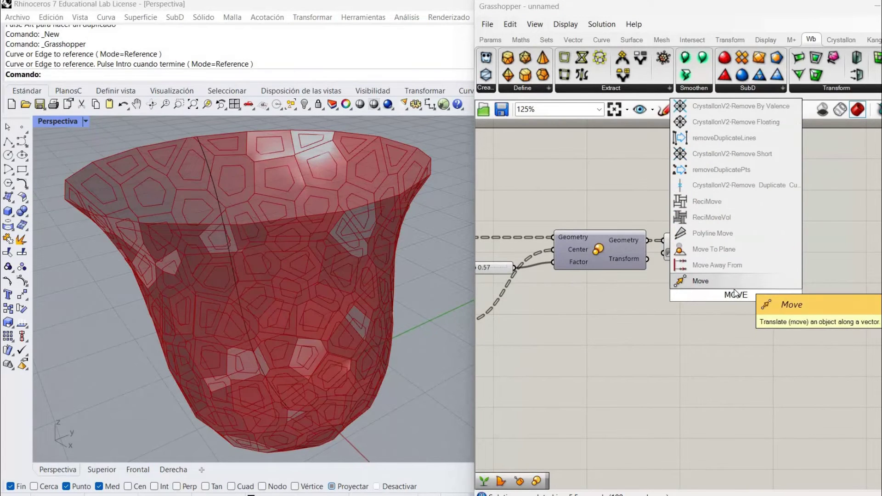
click(741, 281)
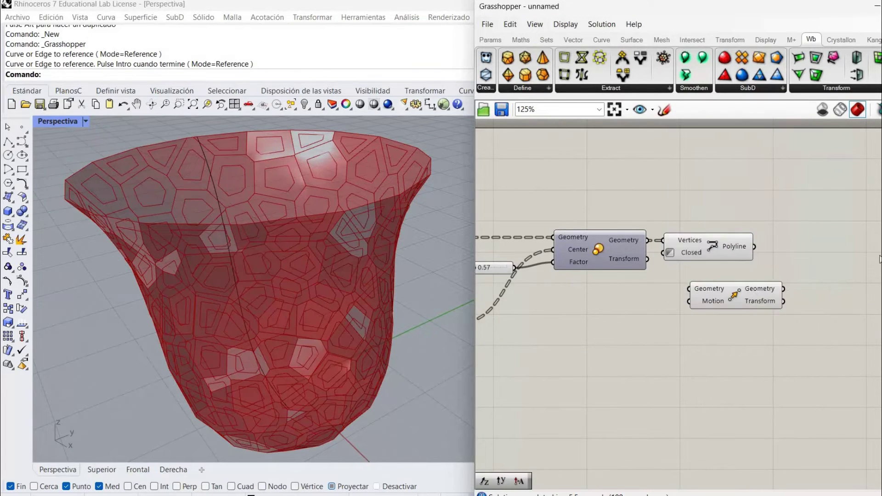
drag(737, 294, 880, 263)
drag(796, 244, 799, 247)
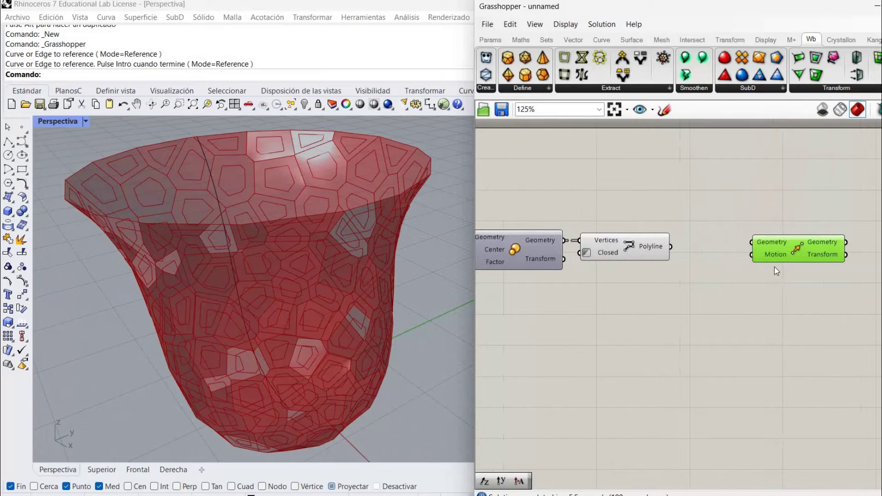
click(777, 271)
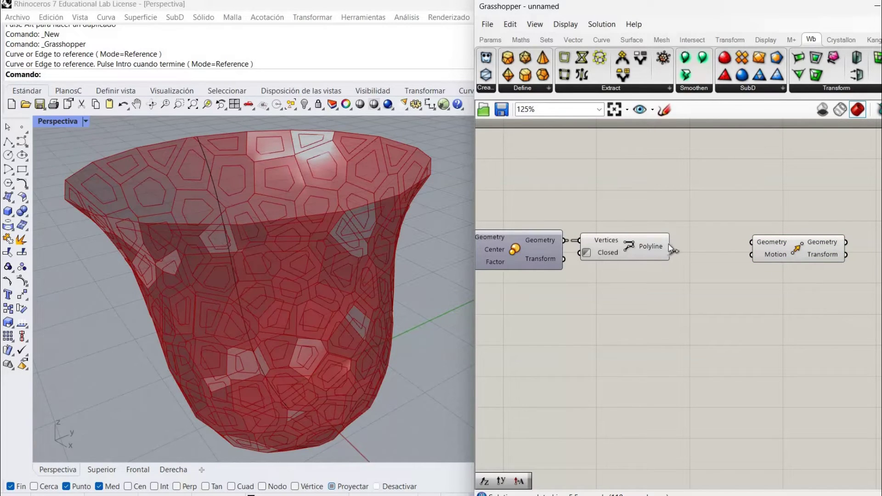
drag(671, 246, 752, 242)
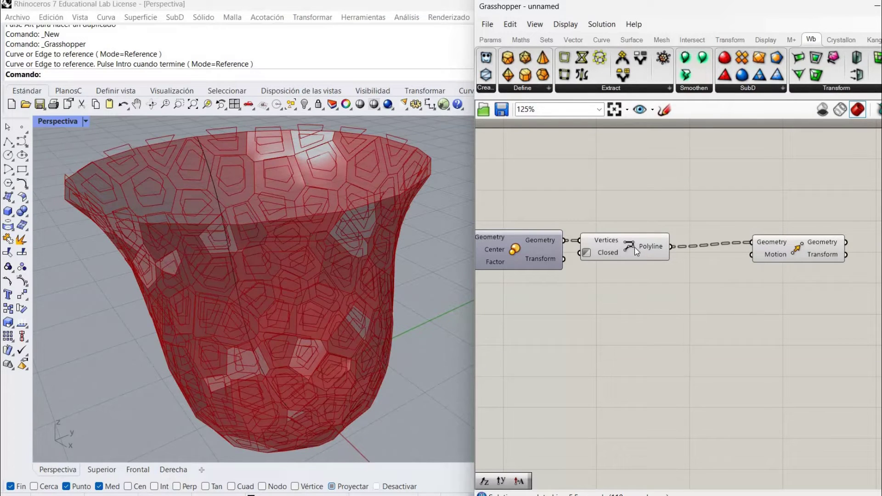
- Turn off the second PolyLine's preview and shift the Move component slightly farther from it
right_click(634, 247)
click(735, 271)
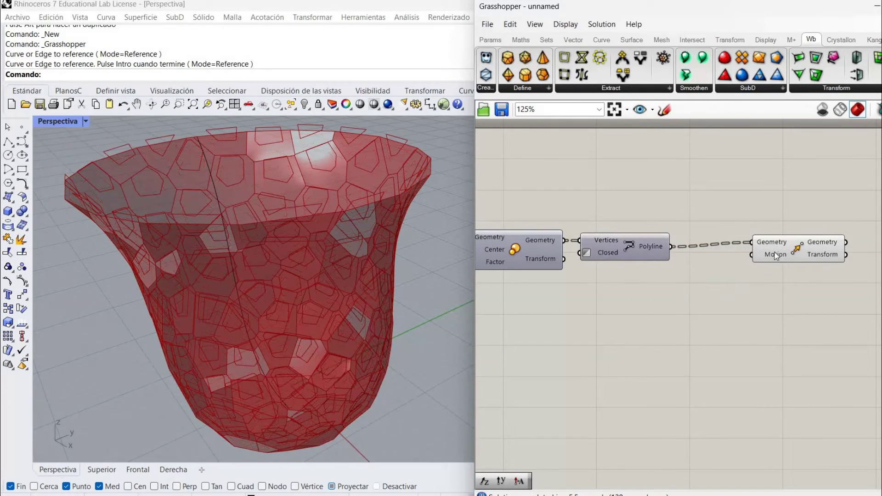
click(812, 258)
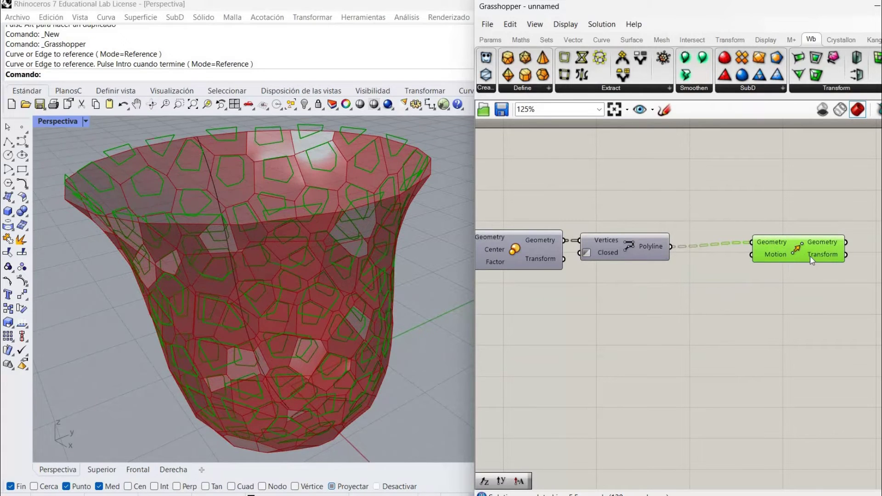
drag(822, 261, 840, 266)
click(730, 300)
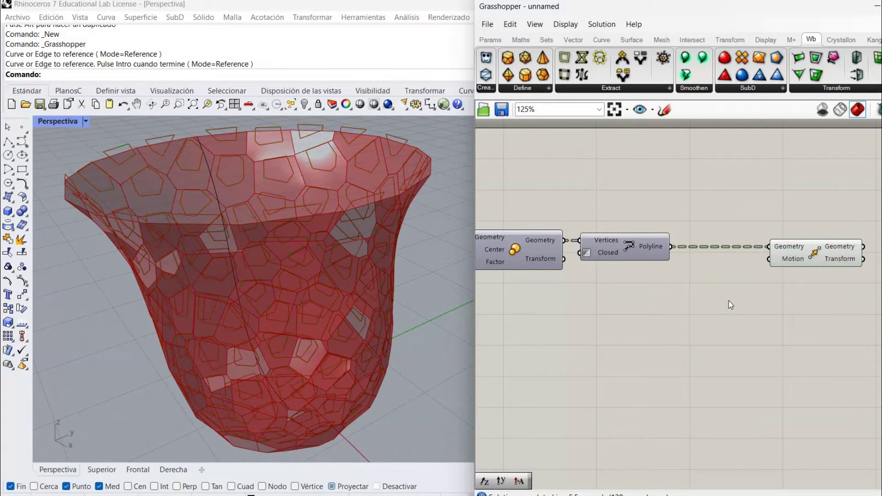
- Add a Brep Closest Point component and place it below the second PolyLine
double_click(697, 301)
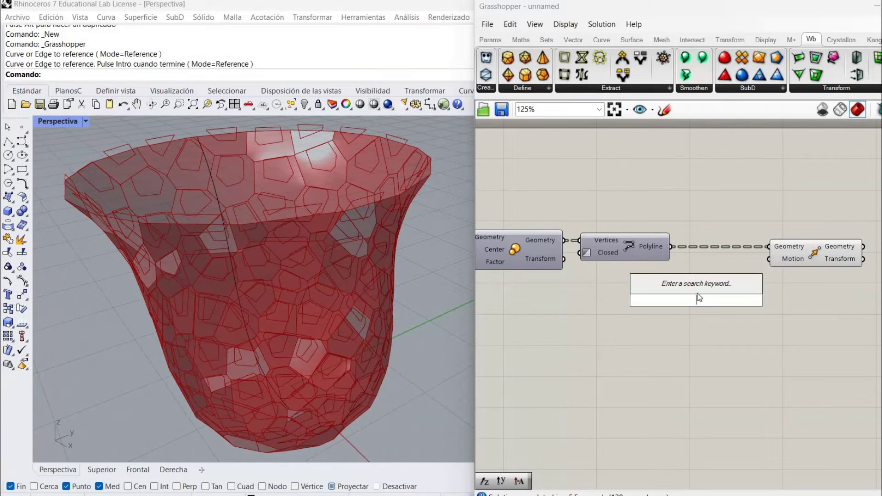
text(BREP)
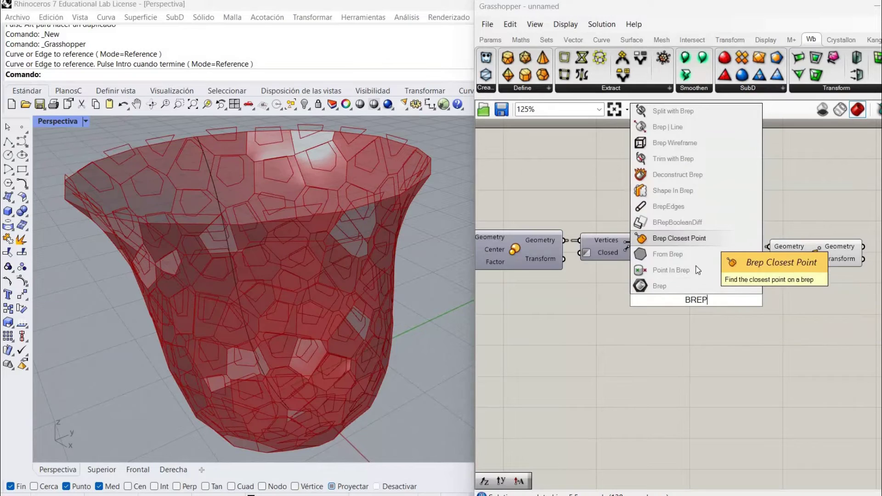
click(680, 239)
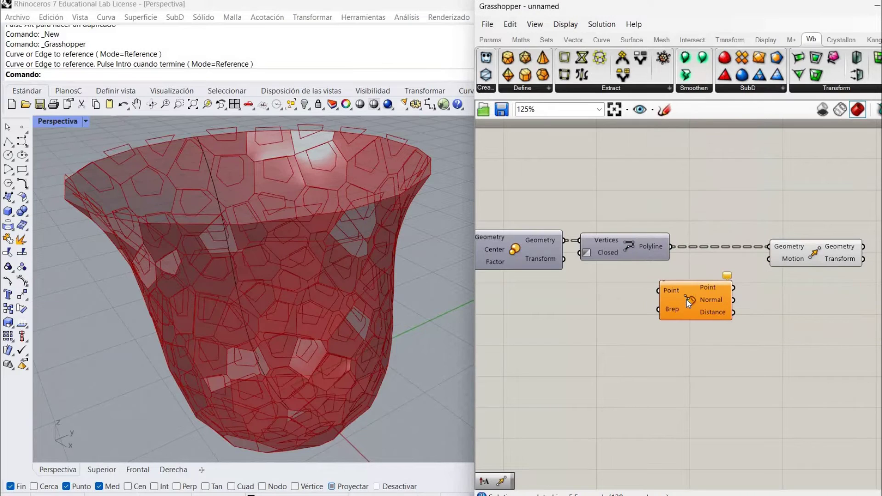
drag(677, 304, 630, 316)
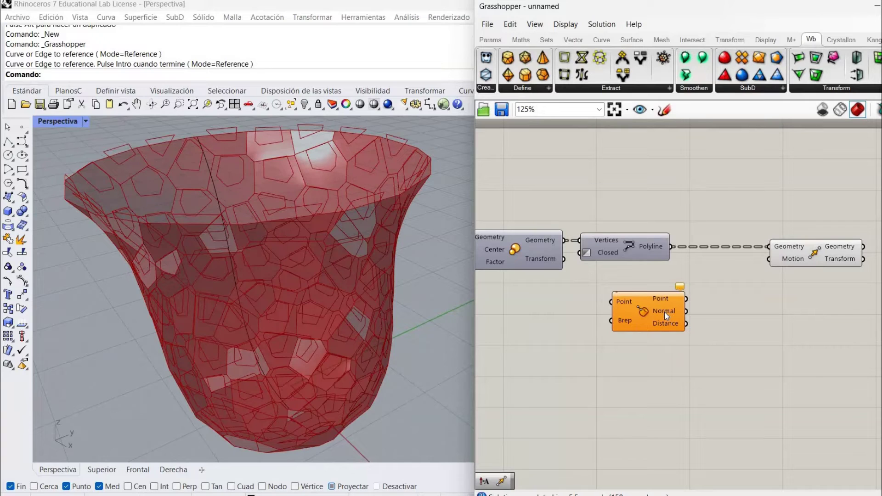
drag(641, 317, 603, 319)
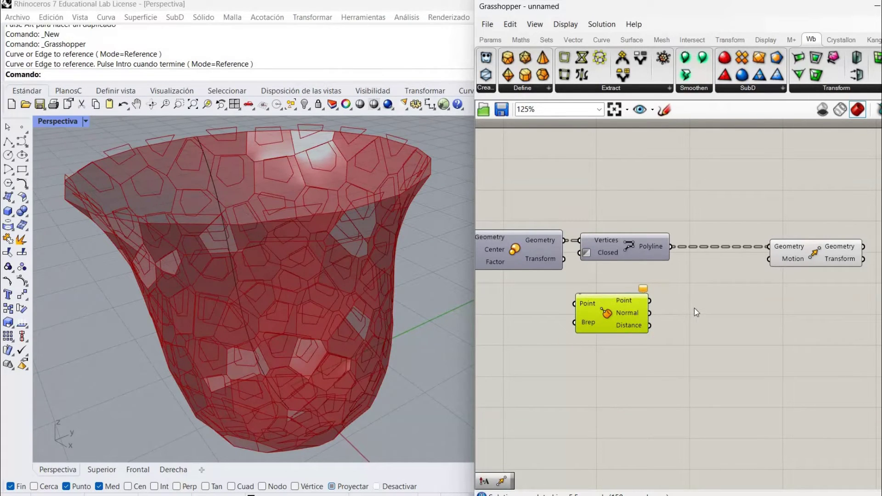
- Add an Amplitude component beside Brep Closest Point
double_click(696, 308)
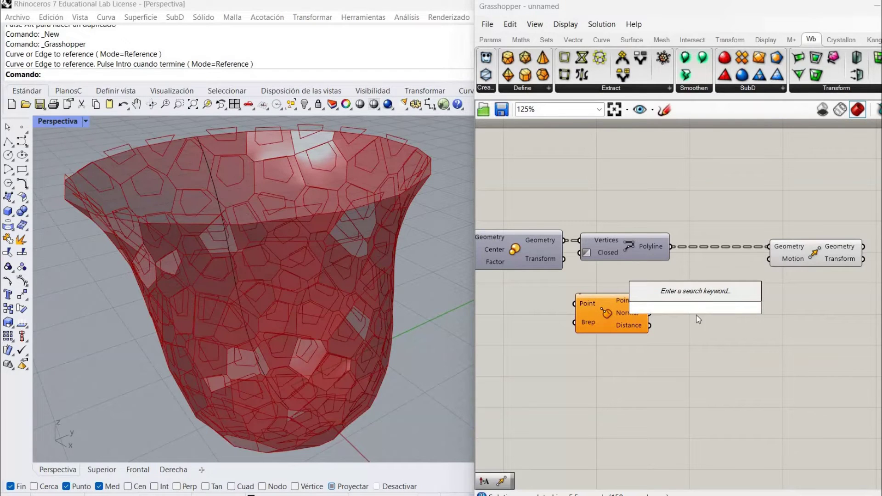
text(AMPLI)
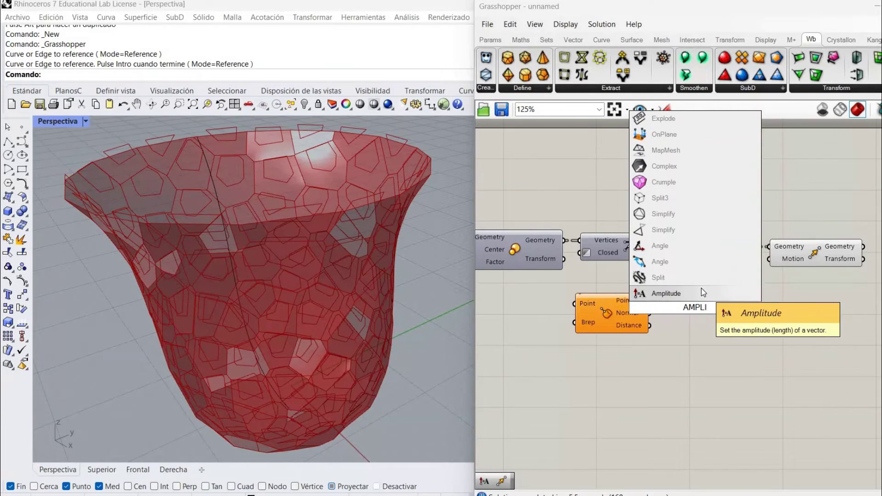
click(703, 292)
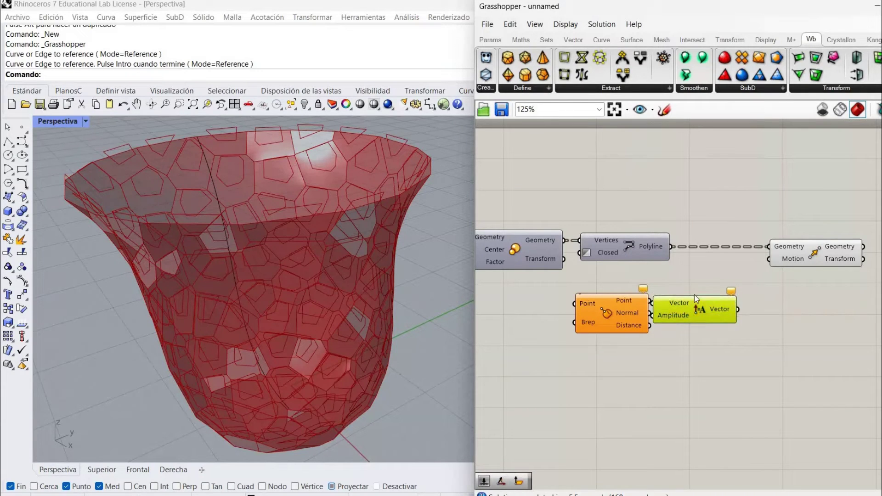
- Connect Brep Closest Point's Normal output to Amplitude's Vector input and a new 0 to 10.00 number slider to its Amplitude input
drag(694, 294, 717, 291)
drag(650, 315, 721, 330)
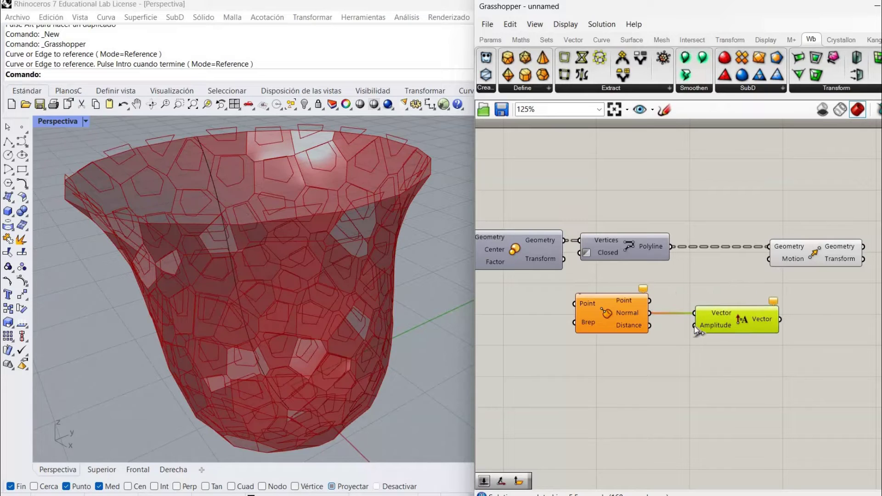
double_click(638, 352)
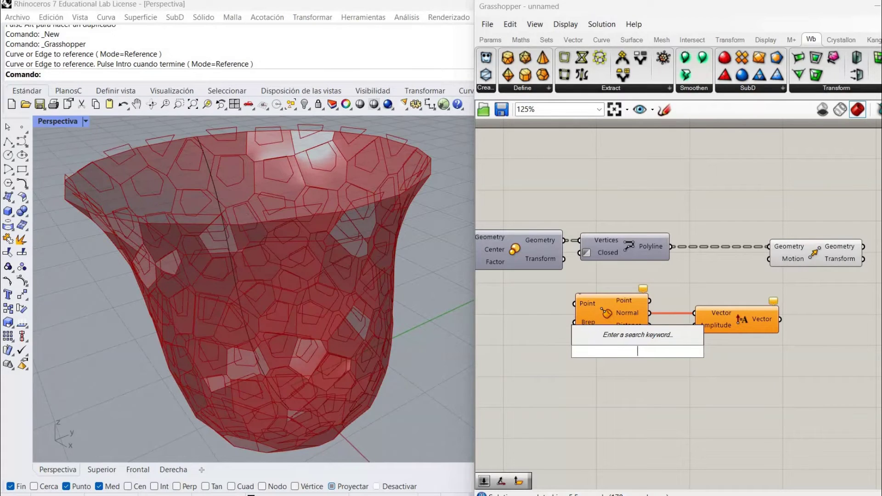
text(0..)
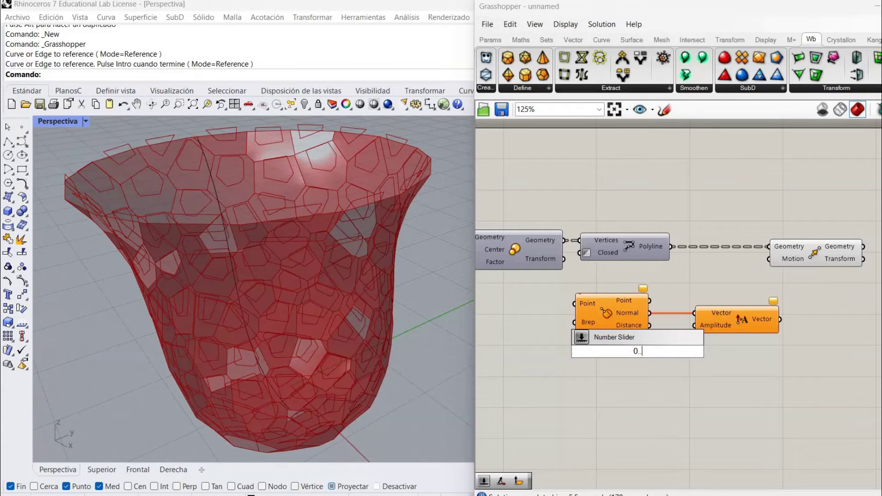
text(5)
text(10.00)
key(Return)
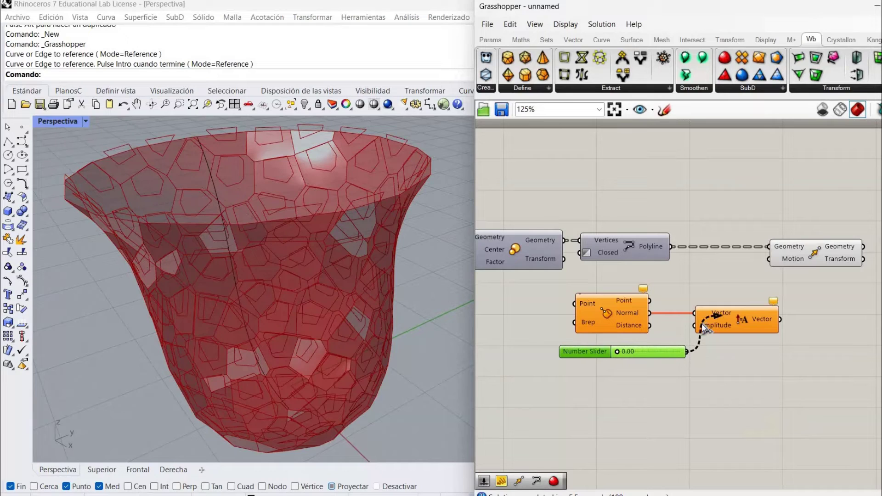
drag(686, 351, 694, 325)
- Connect the Area component's Centroid to Brep Closest Point's Point input and the revolved Surface output to its Brep input
right_drag(744, 367, 803, 365)
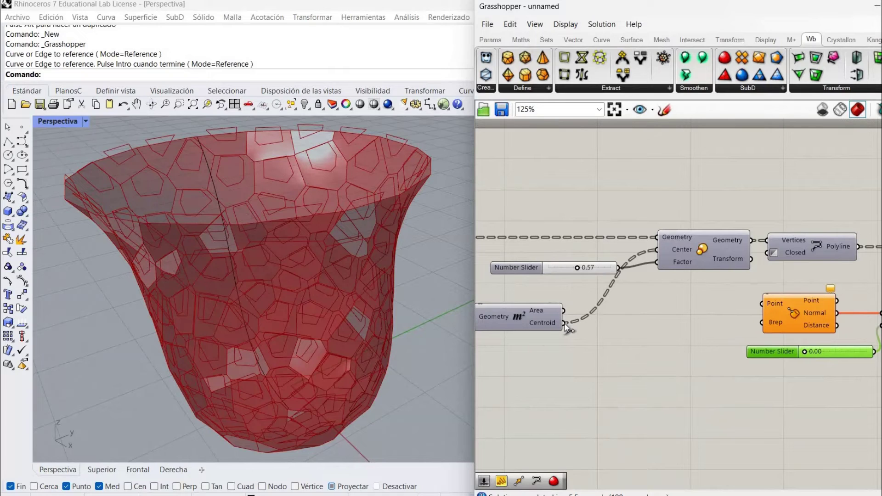
drag(564, 323, 767, 305)
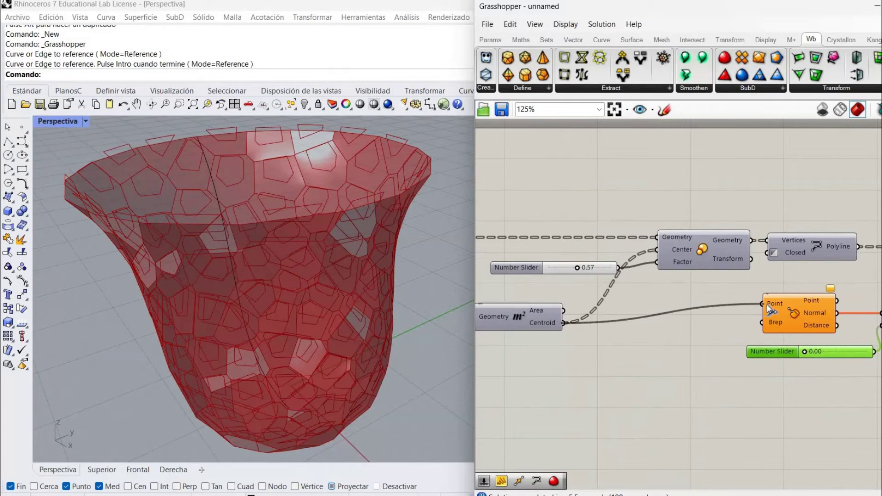
right_drag(595, 340, 721, 344)
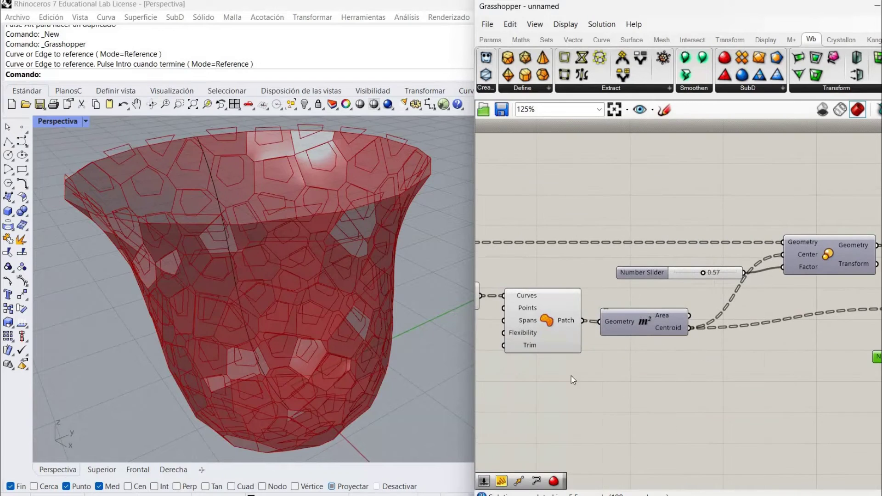
right_drag(571, 376, 795, 356)
right_drag(593, 340, 803, 332)
right_drag(533, 257, 652, 258)
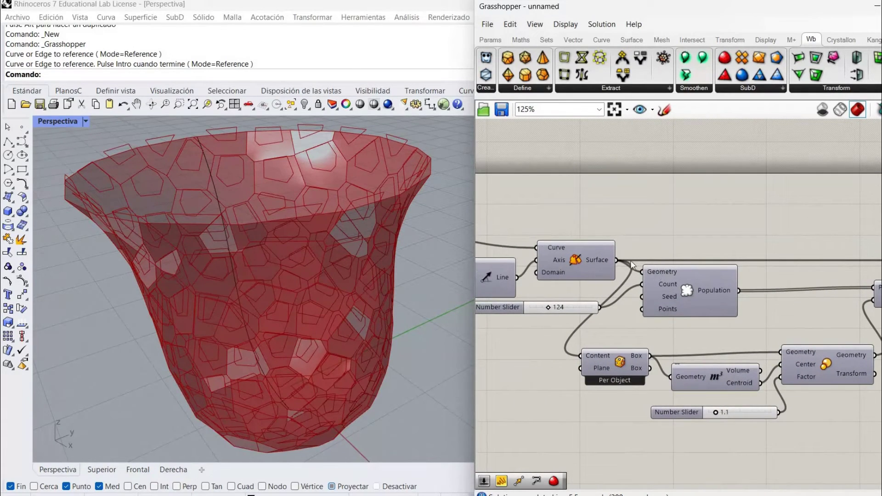
drag(617, 260, 836, 368)
right_drag(761, 420, 646, 419)
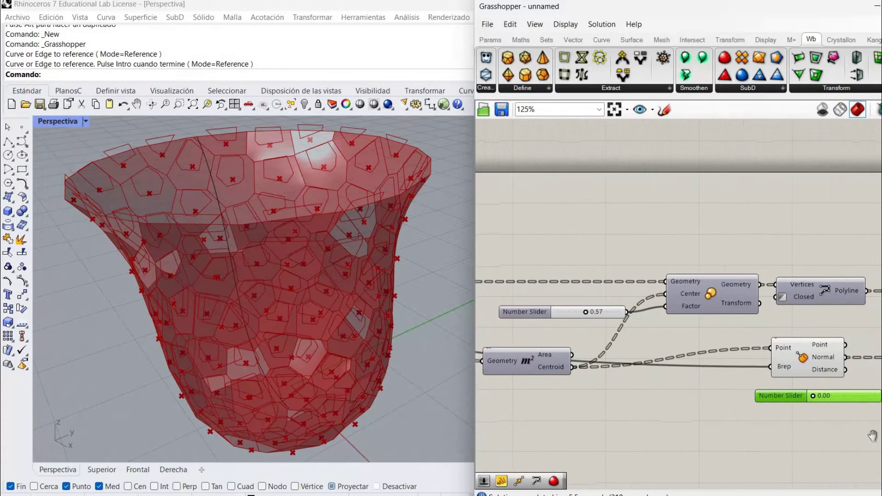
- Connect Amplitude's Vector output to Move's Motion input and set the amplitude slider to 5.12
right_drag(872, 436, 621, 330)
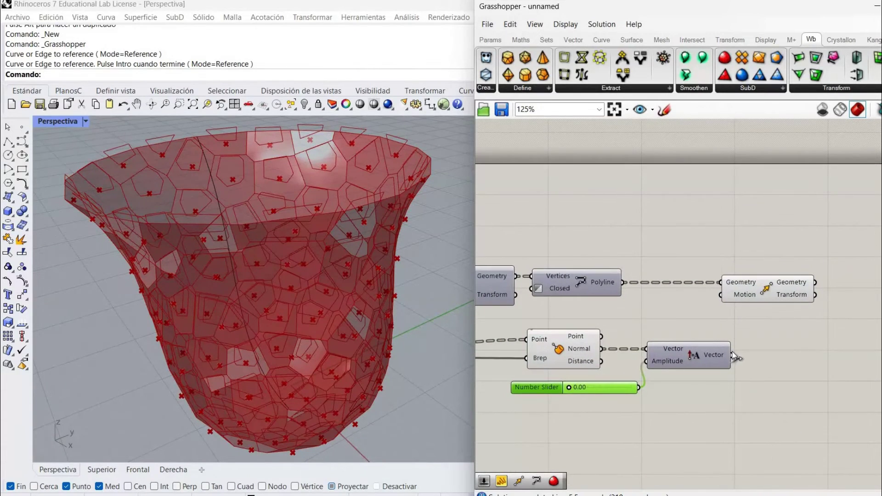
drag(733, 356, 720, 295)
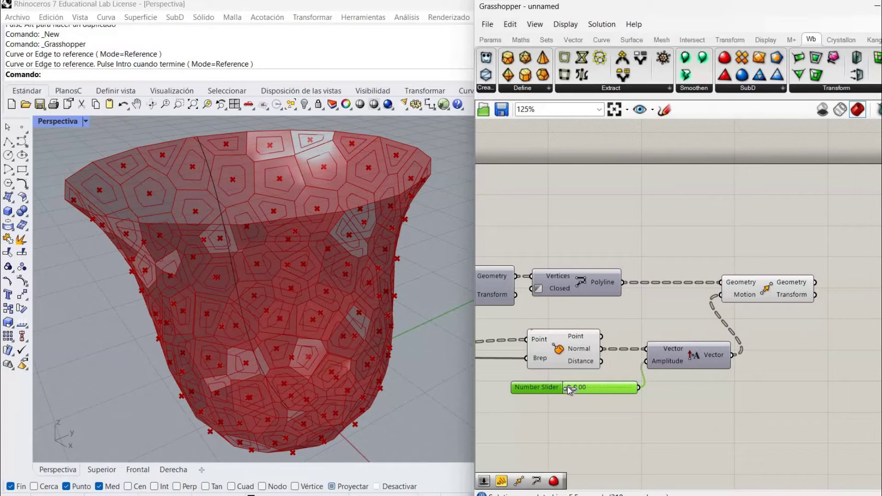
drag(566, 392, 518, 395)
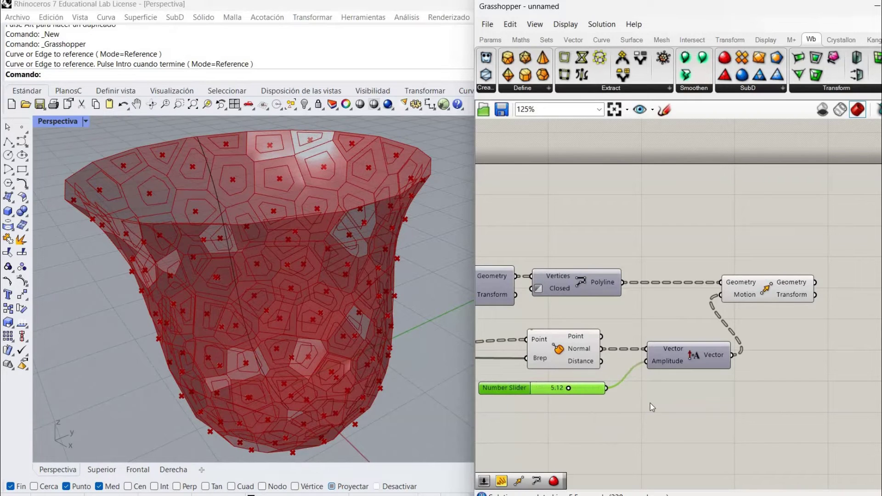
- Insert a Negative component between the amplitude slider and Amplitude's Amplitude input, making room for it beside the slider
click(651, 403)
double_click(650, 403)
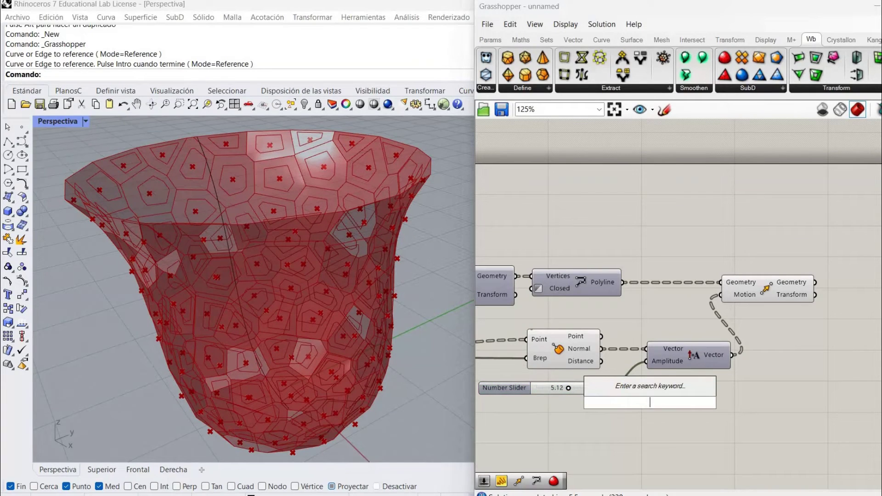
text(neg)
key(Return)
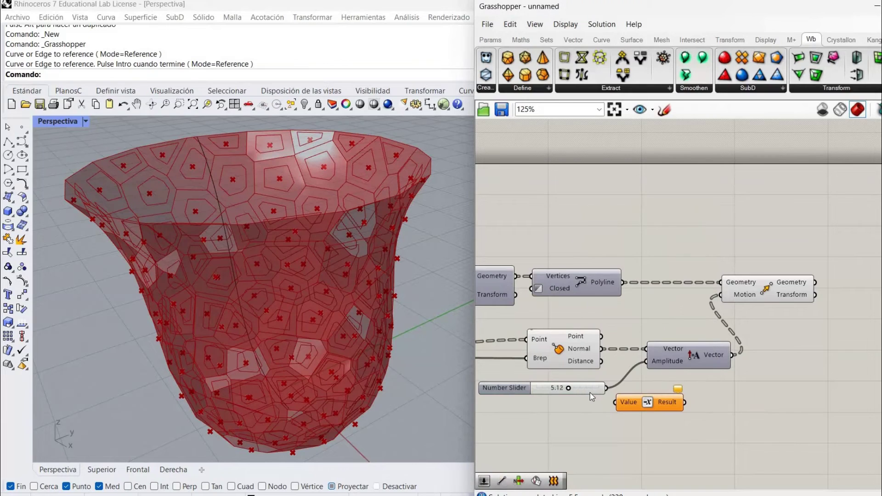
drag(590, 393, 538, 397)
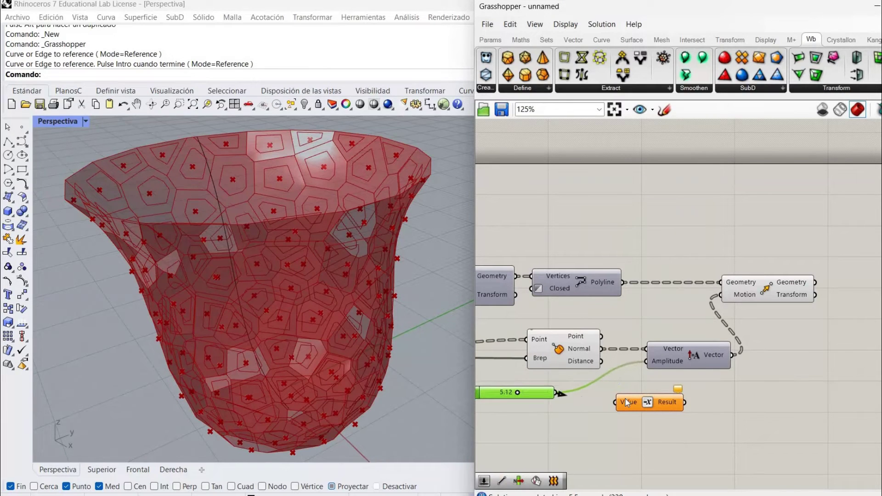
drag(626, 399, 646, 361)
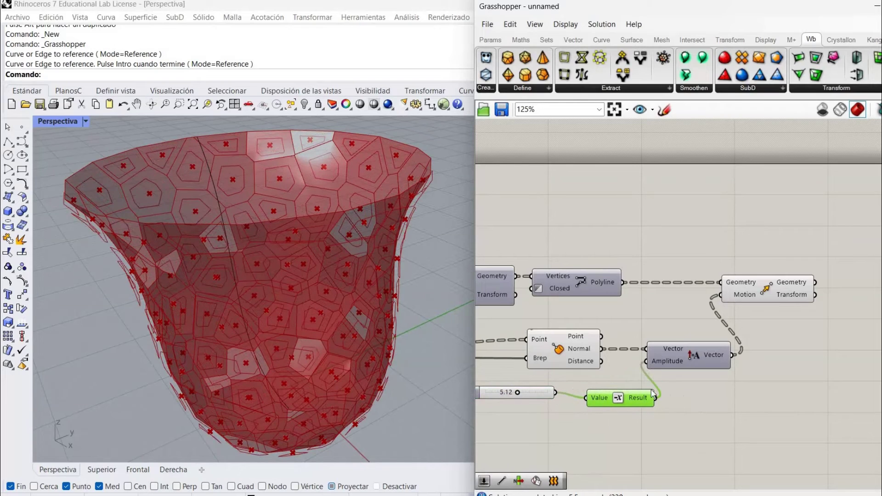
- Set the amplitude slider to 4.24 and turn off the Brep Closest Point component's preview
right_drag(525, 413, 602, 391)
mouse_move(596, 375)
mouse_down()
mouse_move(566, 372)
mouse_move(591, 371)
mouse_up()
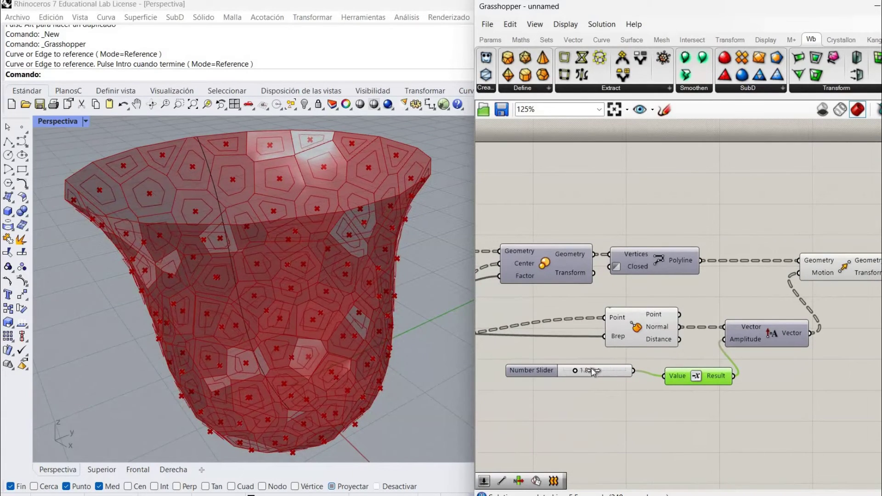
right_click(663, 342)
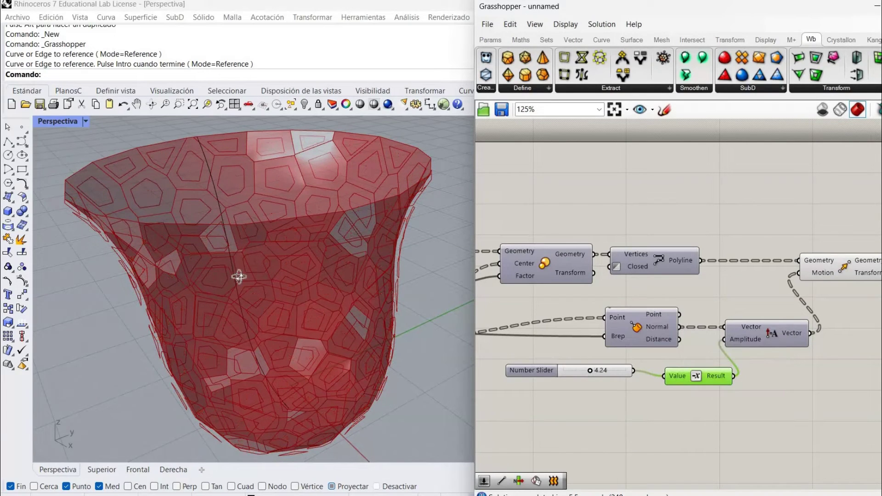
- Examine the moved cell outlines along the vase's rim and outer wall from several angles and distances
mouse_move(236, 279)
right_down()
mouse_move(252, 281)
mouse_move(248, 269)
right_up()
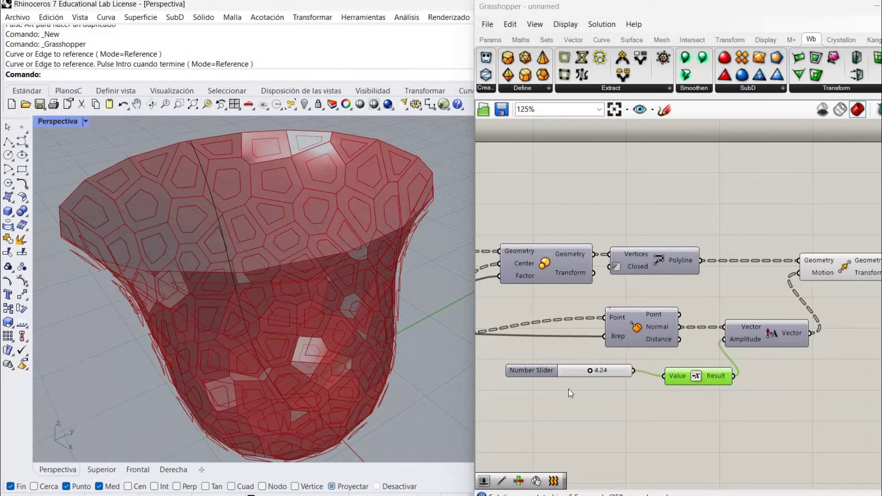
right_drag(443, 349, 452, 357)
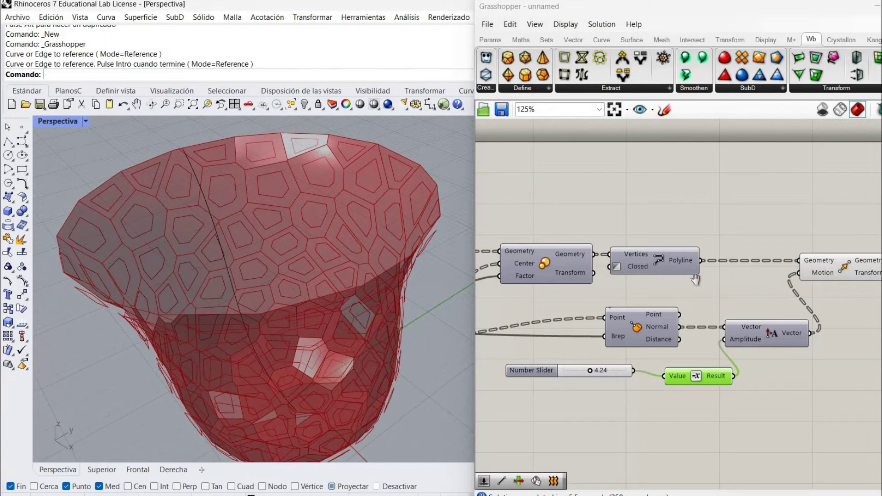
right_drag(835, 276, 793, 273)
right_drag(643, 285, 812, 264)
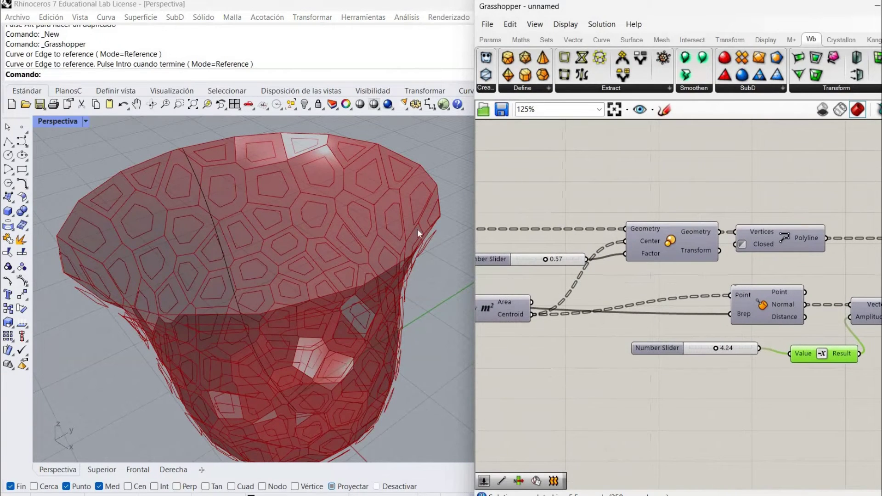
scroll(415, 221, up, 6)
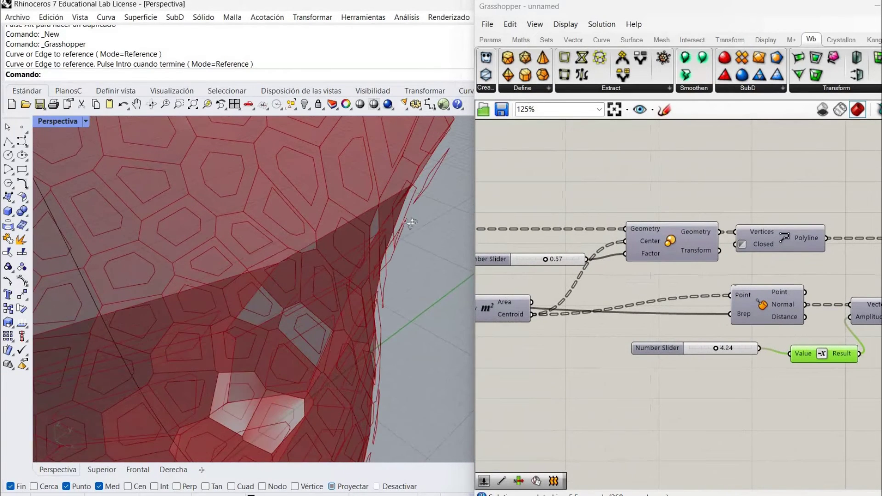
scroll(405, 220, down, 8)
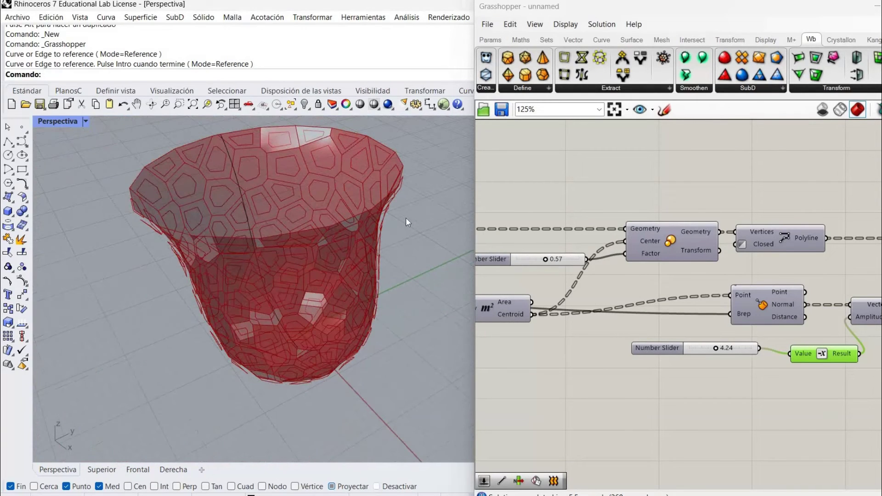
scroll(312, 167, up, 6)
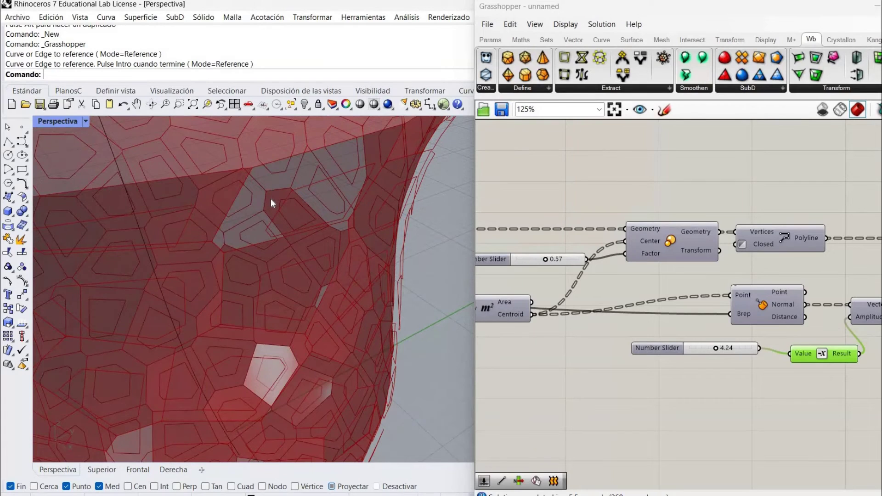
scroll(271, 199, down, 6)
right_drag(307, 199, 353, 243)
- Add a Loft component after Move and connect Move's Geometry output to its Curves input
right_drag(763, 260, 508, 288)
click(790, 245)
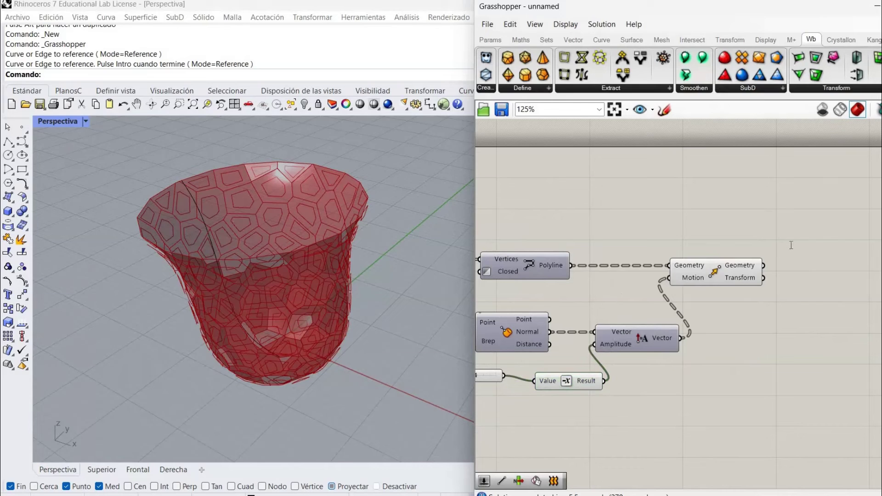
double_click(791, 245)
text(lo)
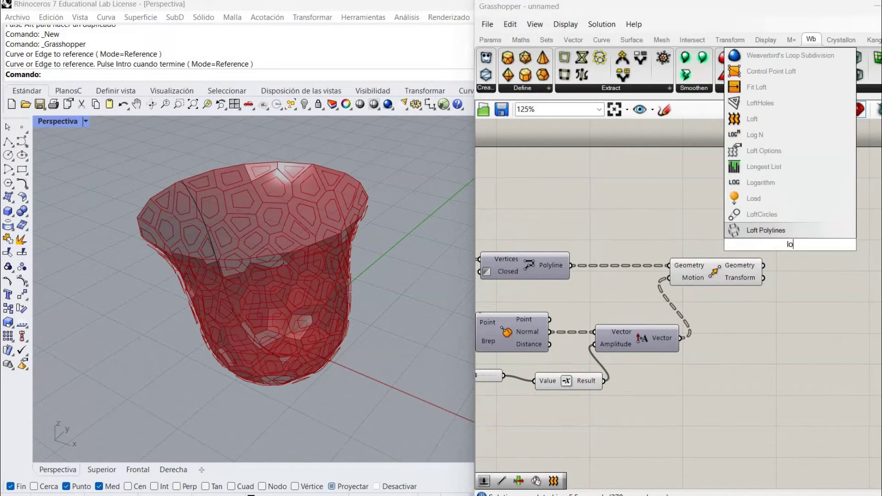
text(ft)
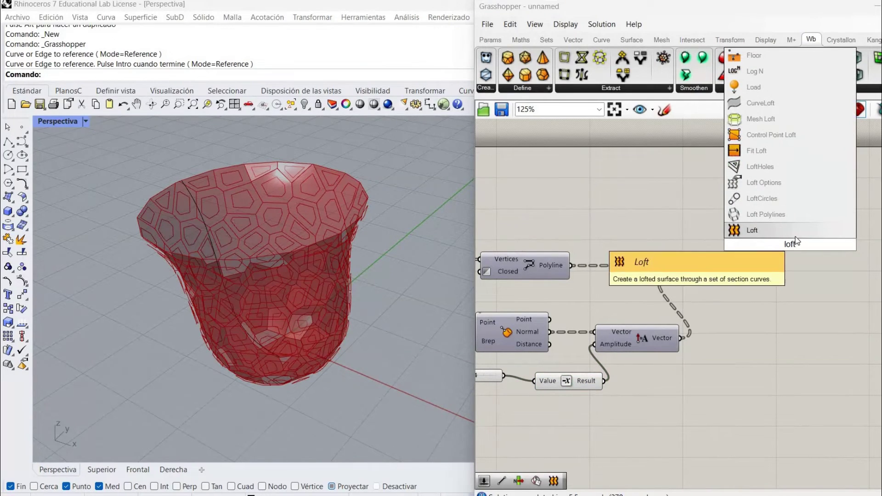
click(795, 236)
drag(763, 266, 791, 249)
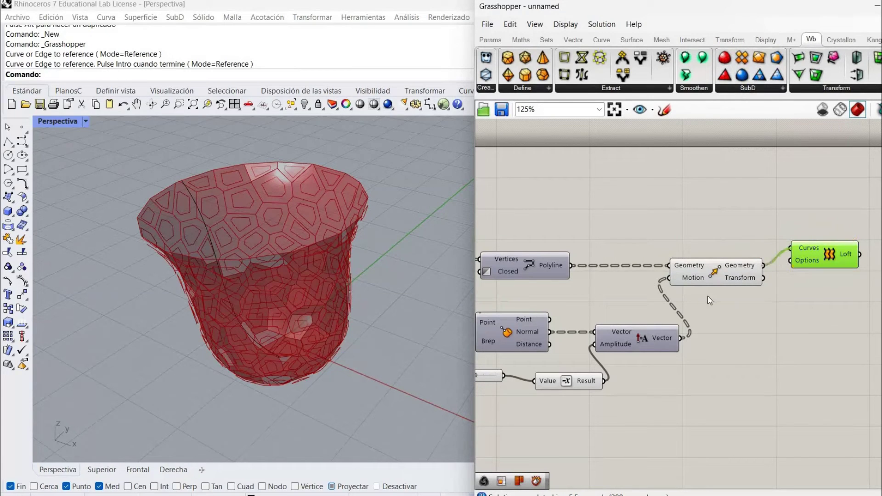
- Connect the Polyline output of the first PolyLine to Loft's Curves input as well, keeping the existing wire
right_drag(524, 329, 757, 301)
right_drag(597, 346, 813, 347)
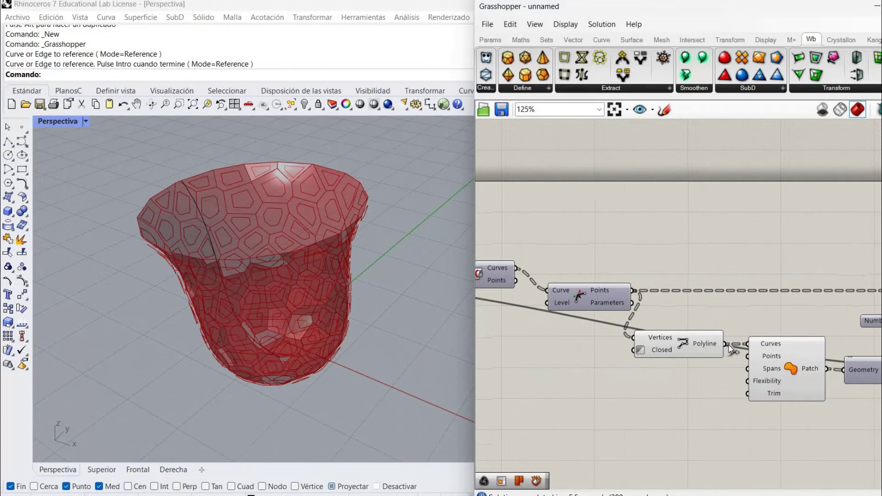
drag(728, 343, 825, 277)
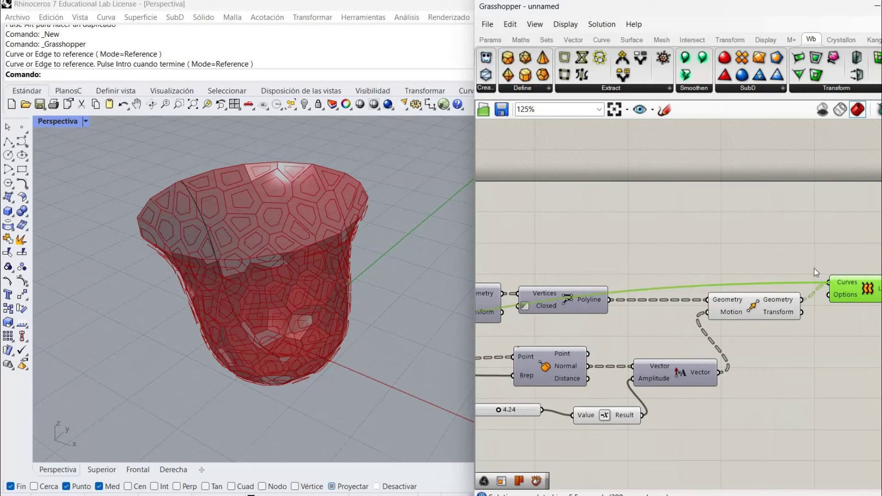
click(790, 216)
- Turn off the previews of the Move and Patch components
right_click(756, 306)
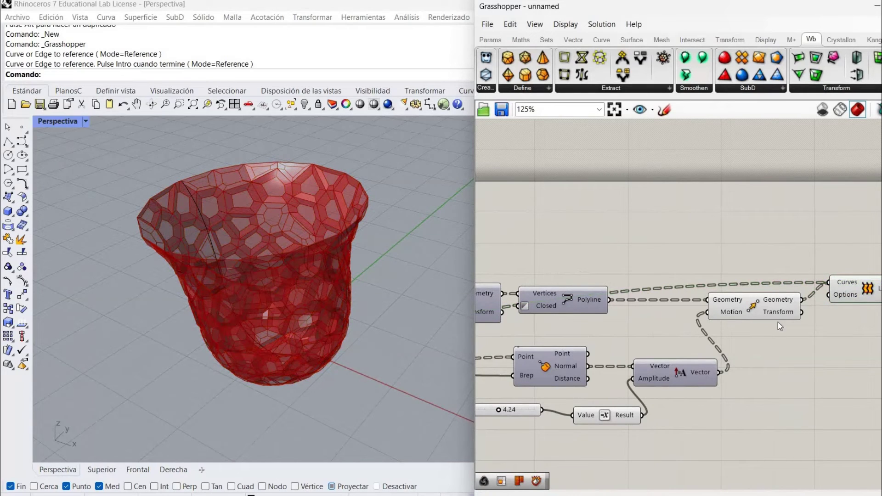
click(780, 326)
right_drag(546, 314, 880, 290)
right_click(620, 371)
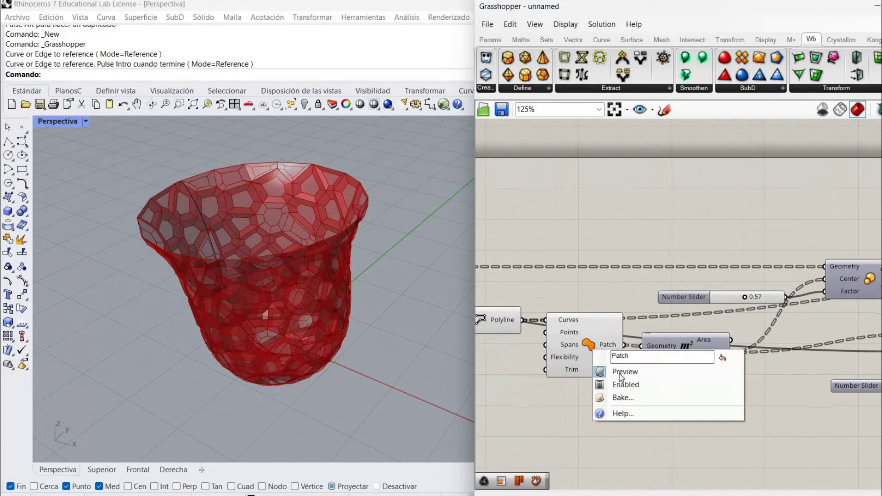
click(620, 375)
right_drag(561, 338, 624, 344)
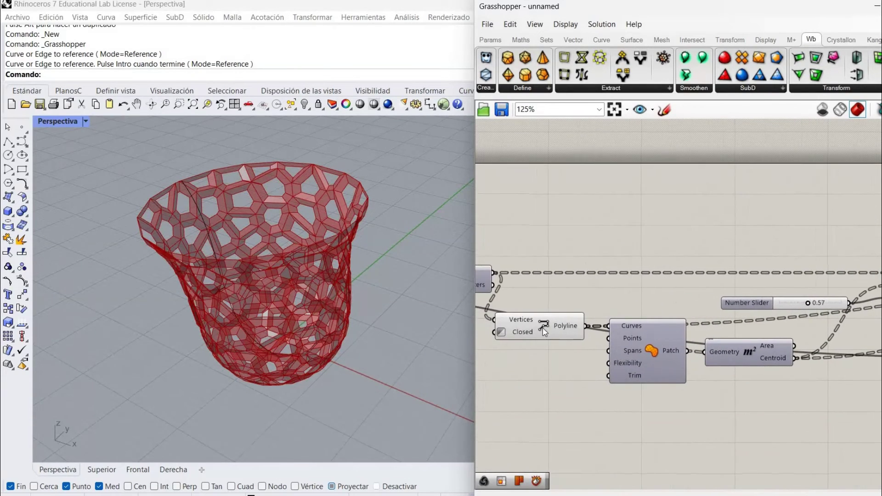
right_click(542, 328)
click(570, 363)
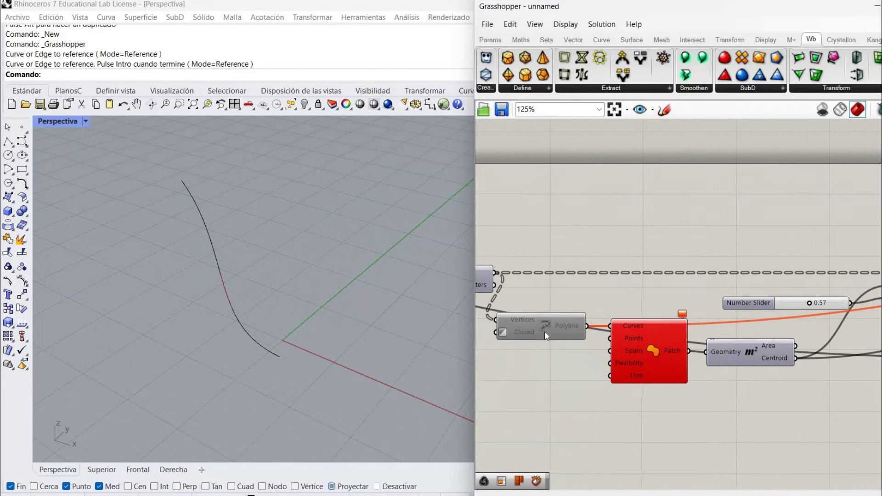
right_click(544, 331)
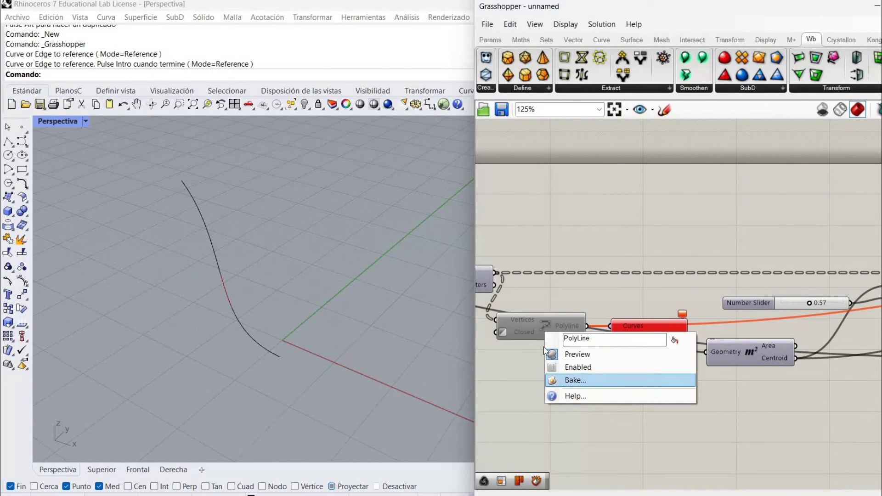
click(572, 380)
click(642, 254)
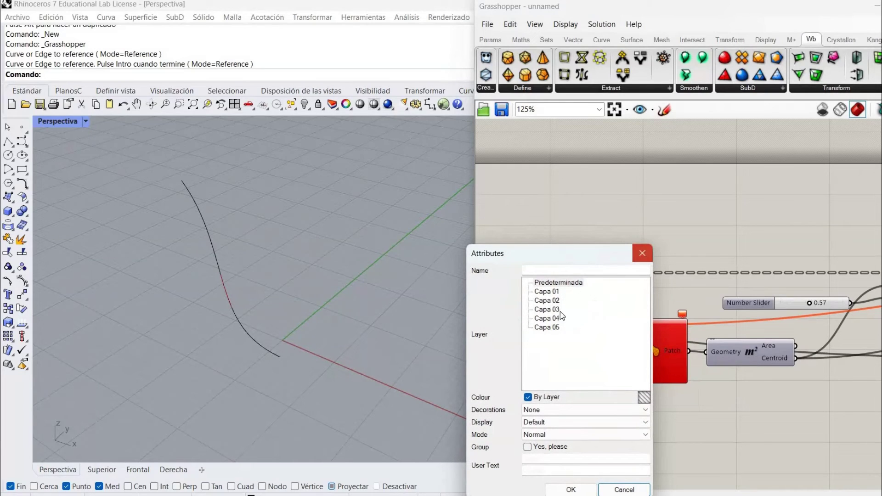
right_click(543, 331)
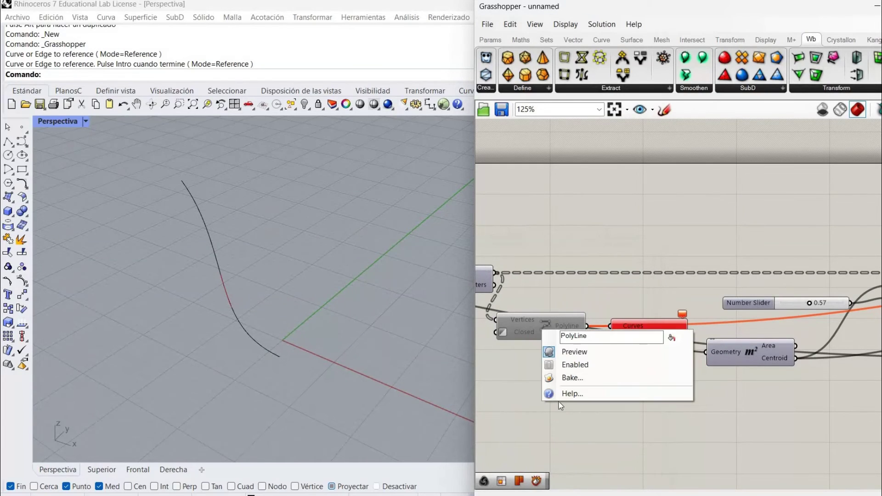
click(597, 366)
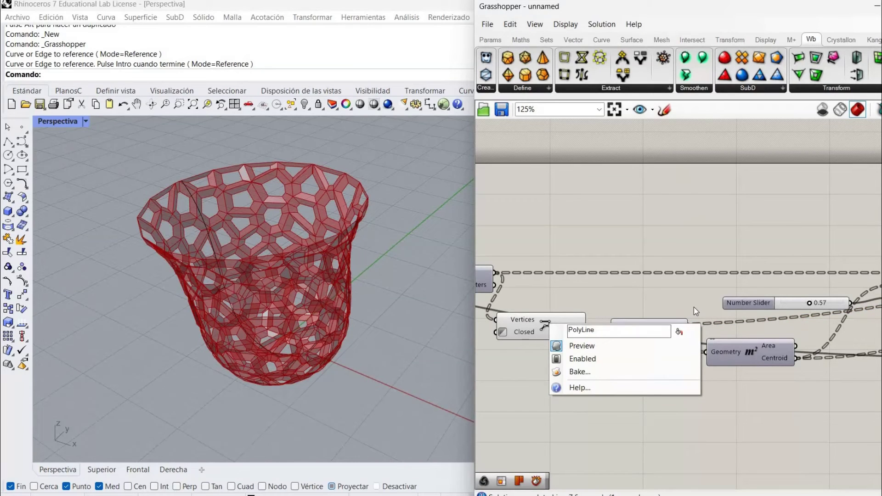
- Turn off the preview of the PolyLine component that feeds Patch
click(672, 306)
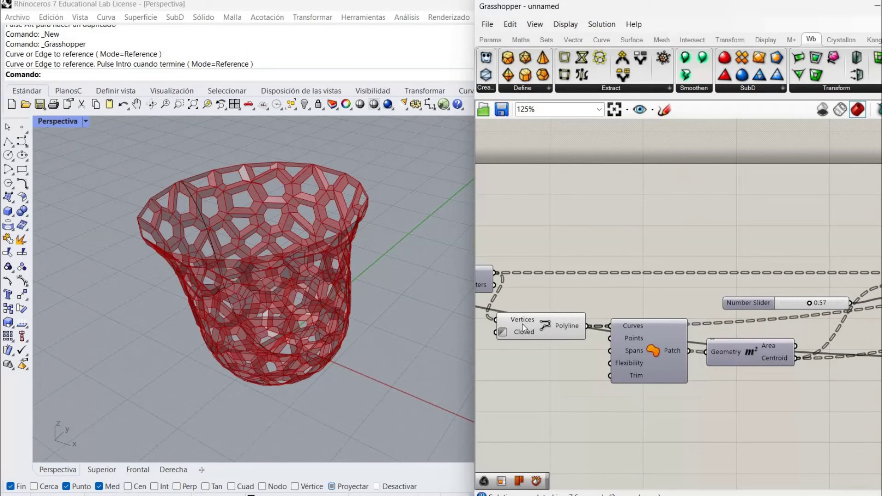
right_click(561, 323)
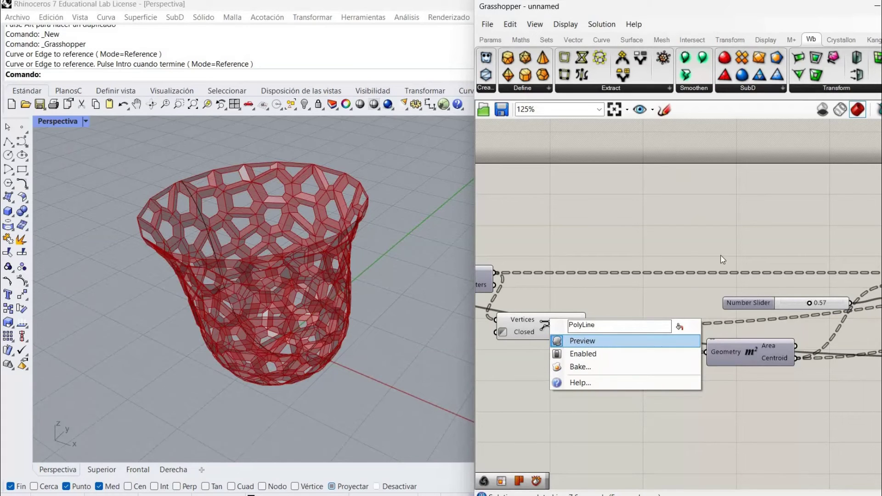
- Add a Mesh Brep component after Loft and connect the Loft output to its Brep input
mouse_move(721, 256)
right_down()
mouse_move(594, 255)
mouse_move(444, 274)
right_up()
right_drag(861, 243, 580, 244)
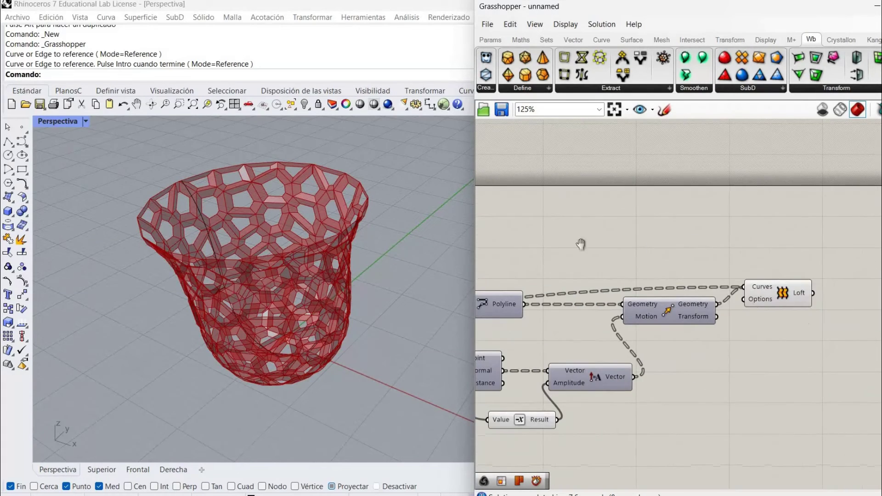
right_drag(771, 333, 752, 338)
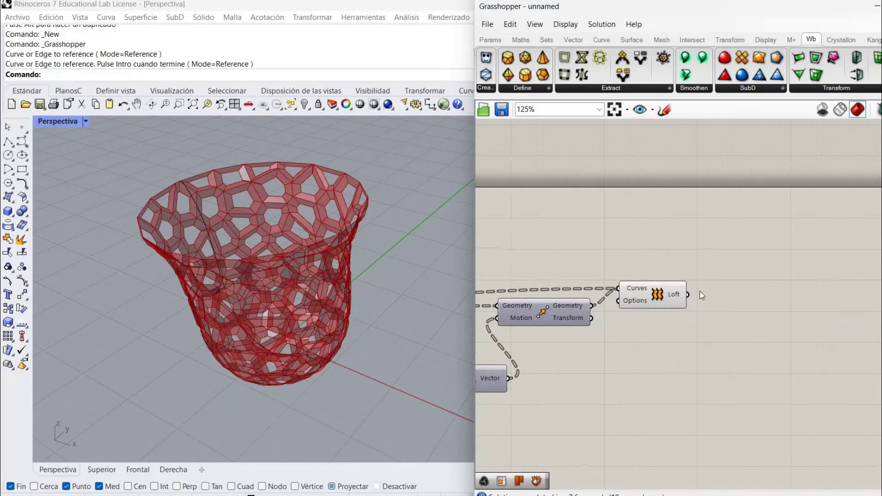
drag(658, 298, 661, 299)
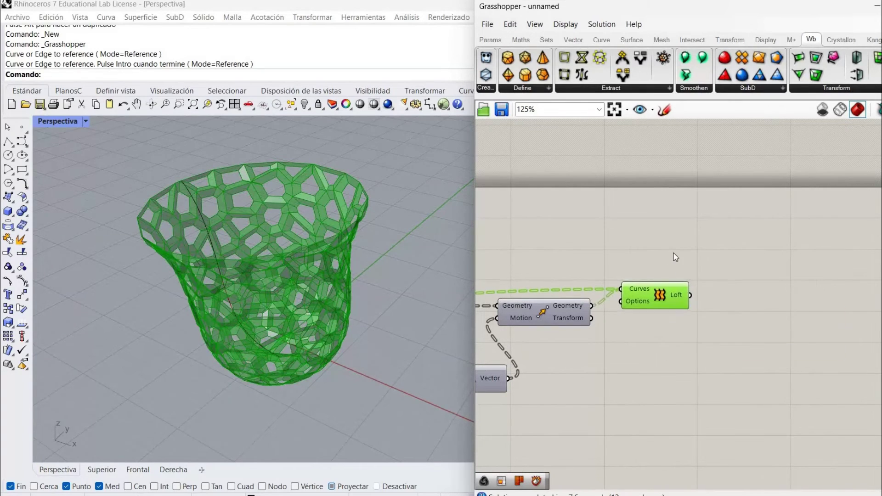
click(733, 258)
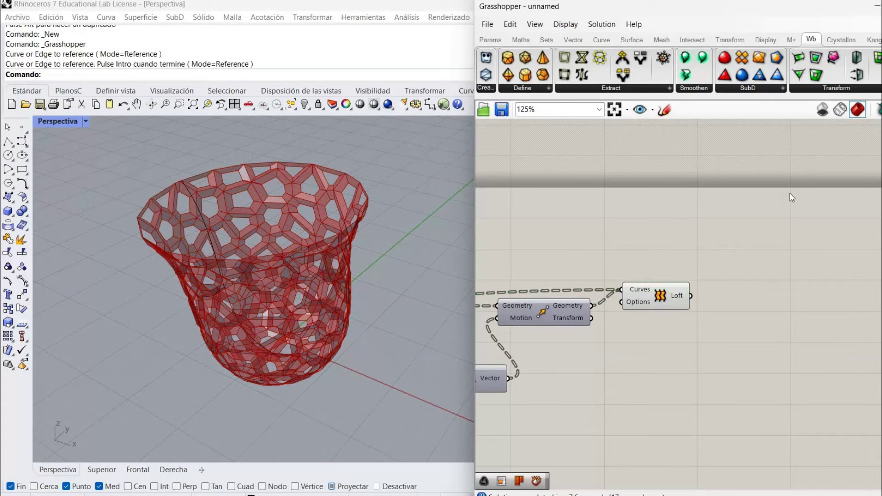
click(659, 38)
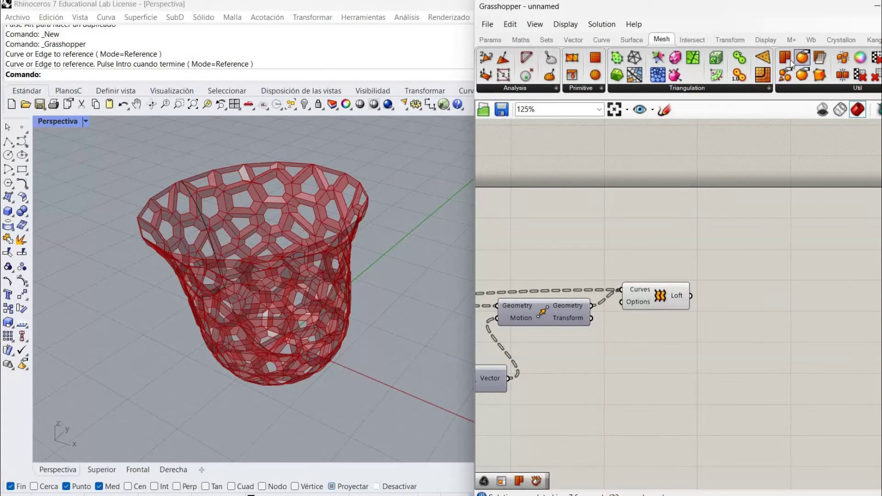
drag(804, 253, 803, 252)
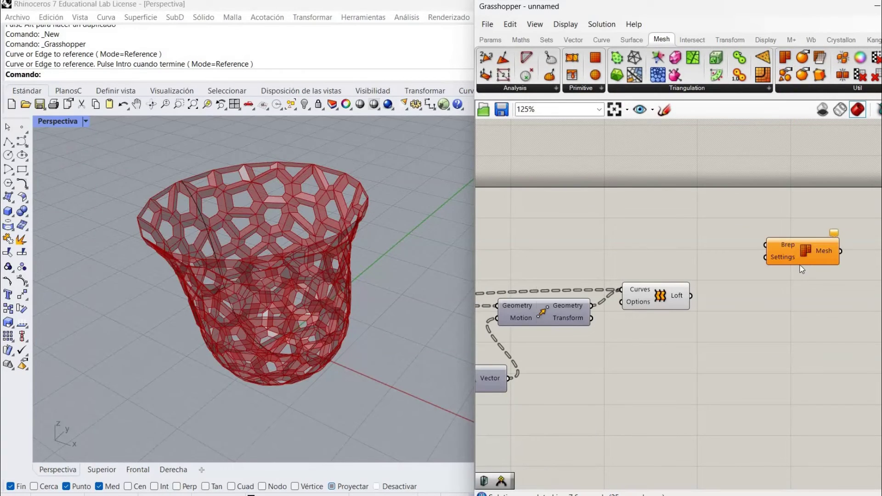
drag(691, 296, 763, 257)
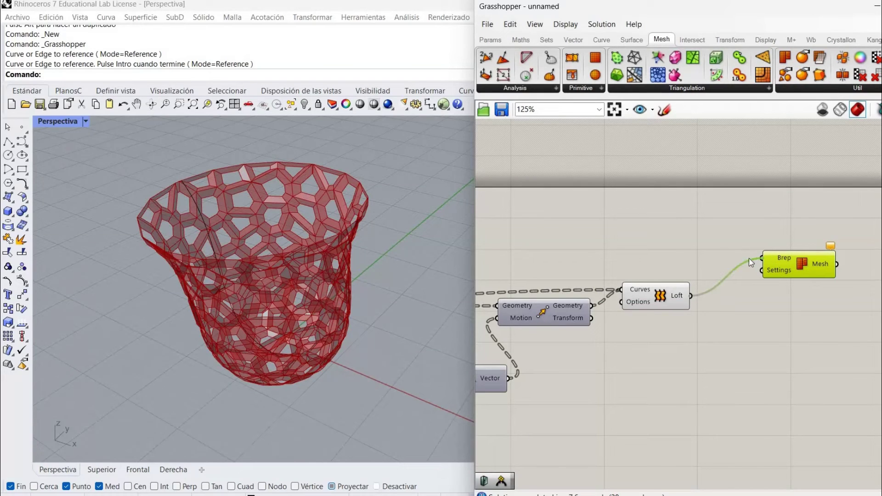
- Turn off the Loft preview and place Mesh Brep directly beside the Loft component
right_click(666, 302)
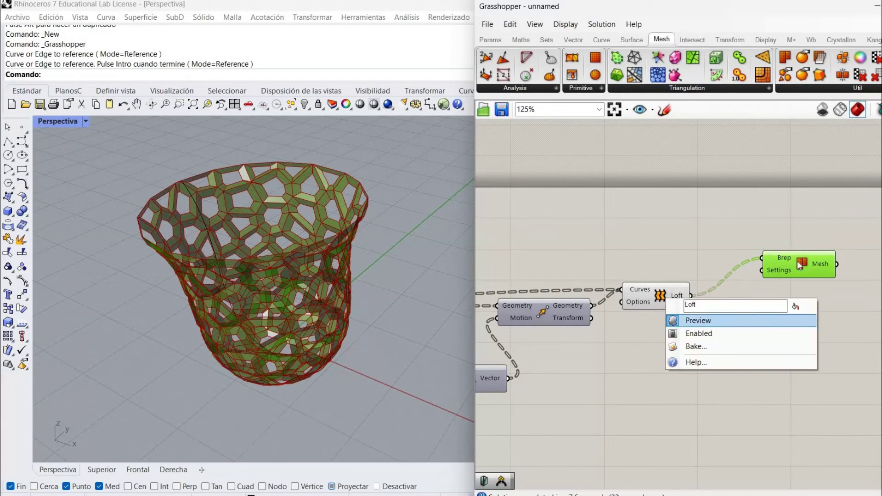
click(691, 321)
drag(781, 268, 748, 302)
click(749, 325)
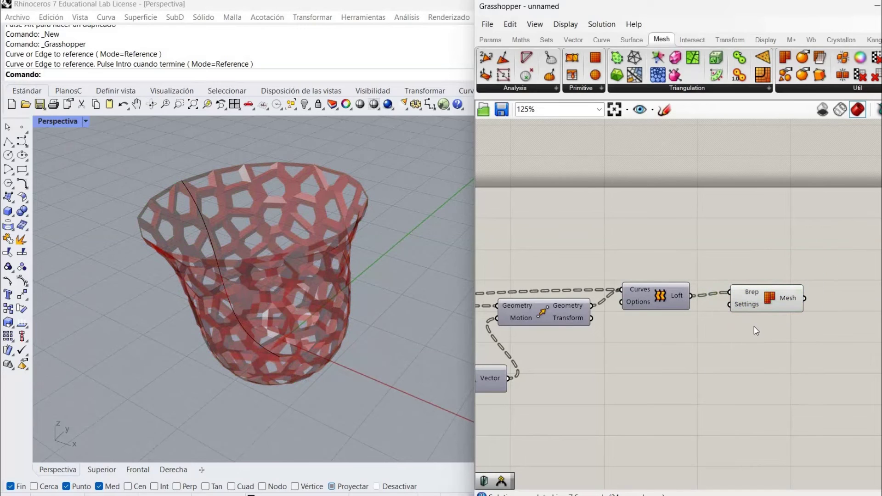
- Add Weaverbird's Mesh Thicken component, with Mesh/Curves, Distance and OffsetType inputs, after Mesh Brep
right_drag(708, 331, 686, 333)
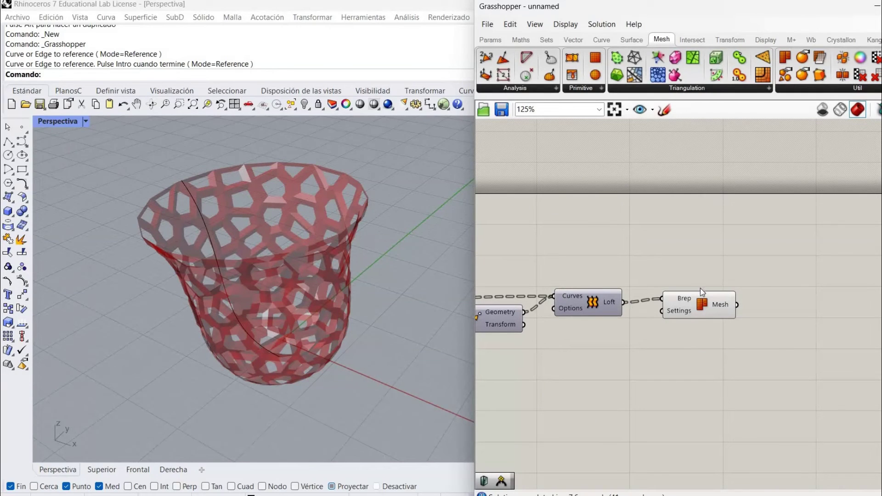
click(699, 305)
click(705, 275)
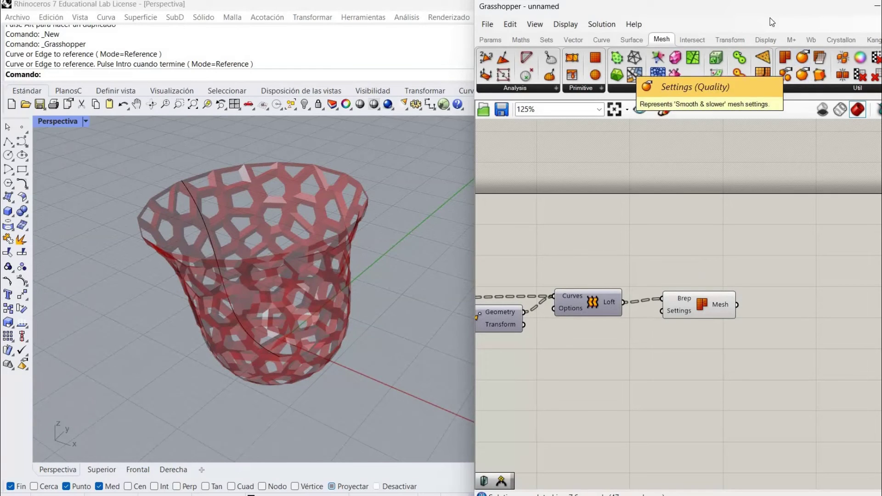
click(809, 41)
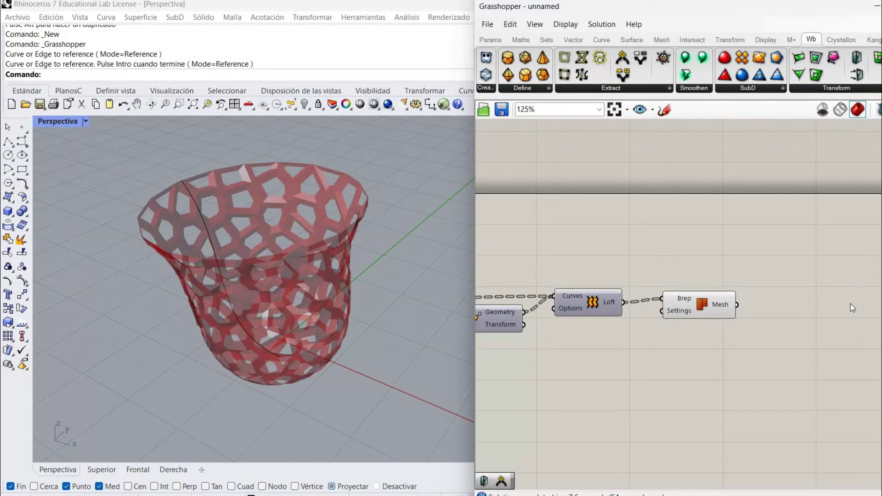
click(850, 286)
drag(816, 294, 813, 325)
right_drag(717, 334, 661, 318)
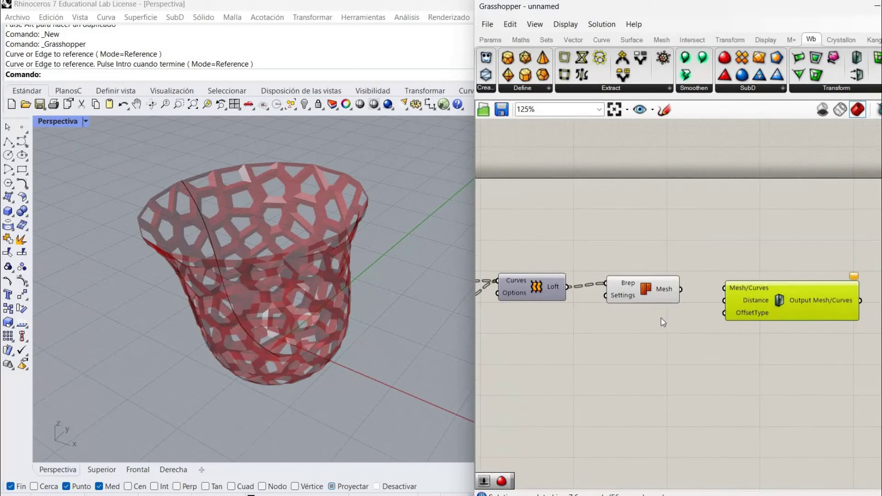
- Insert Weaverbird's Join Meshes and Weld between Mesh Brep and the thickening component, and connect Mesh Brep's output to its Mesh input
mouse_move(669, 298)
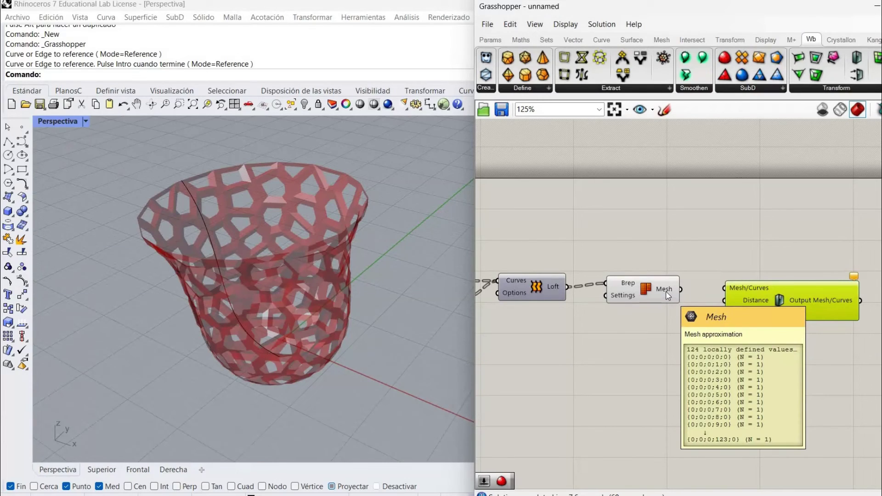
drag(658, 293, 651, 297)
click(669, 340)
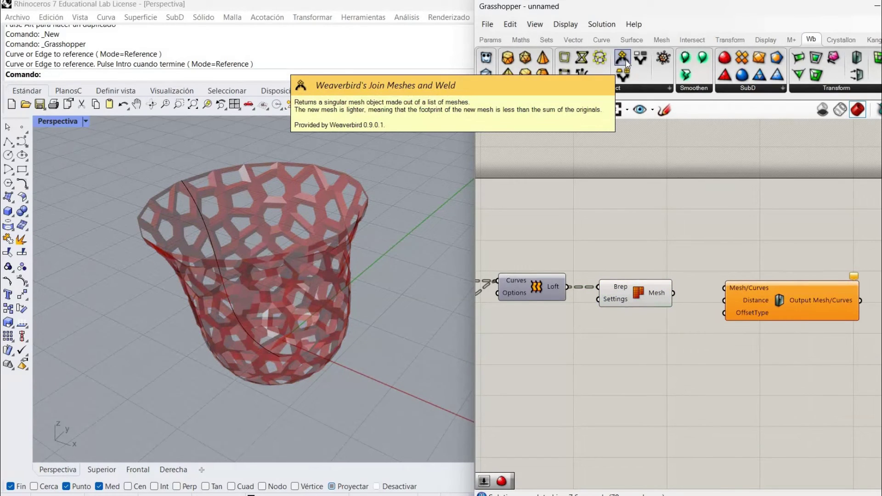
drag(626, 62, 694, 313)
drag(790, 298, 834, 293)
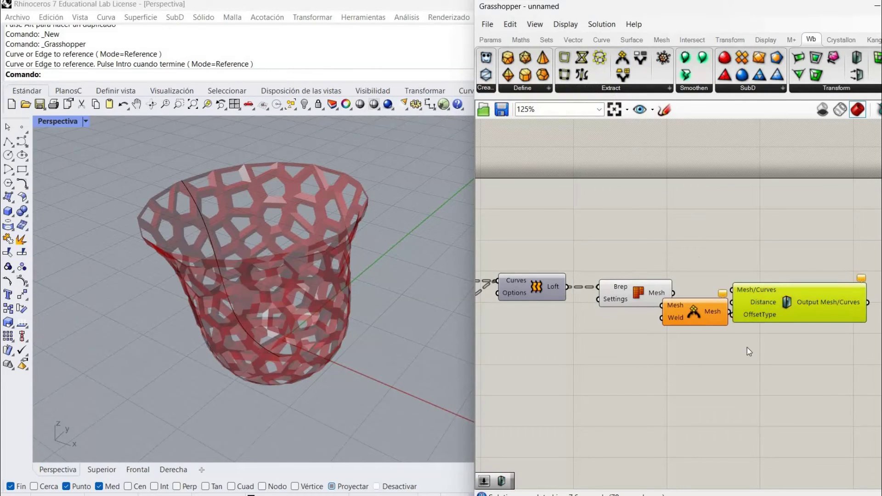
right_drag(652, 316, 575, 286)
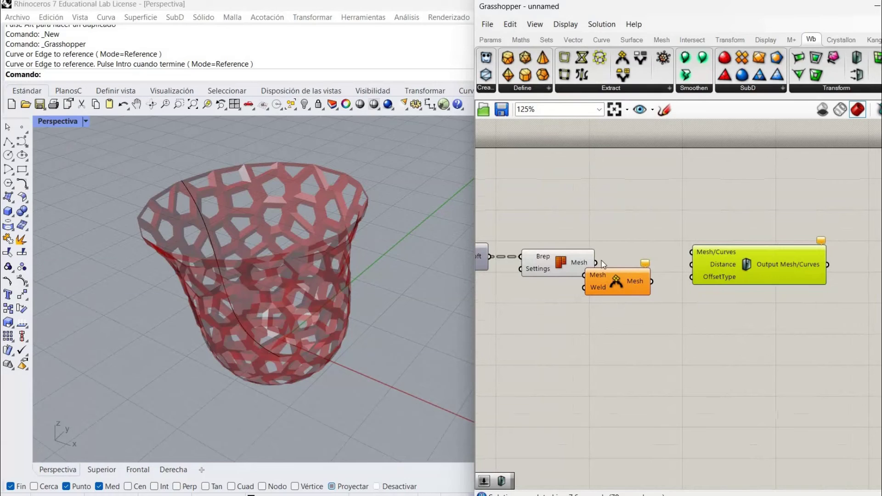
drag(603, 271, 626, 276)
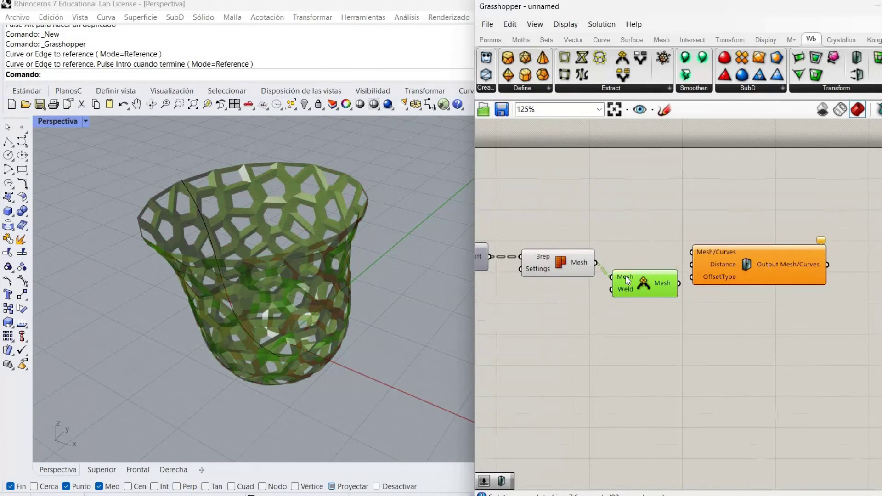
- Flatten the Mesh input of Join Meshes and Weld, and turn off the Mesh Brep preview
right_click(625, 277)
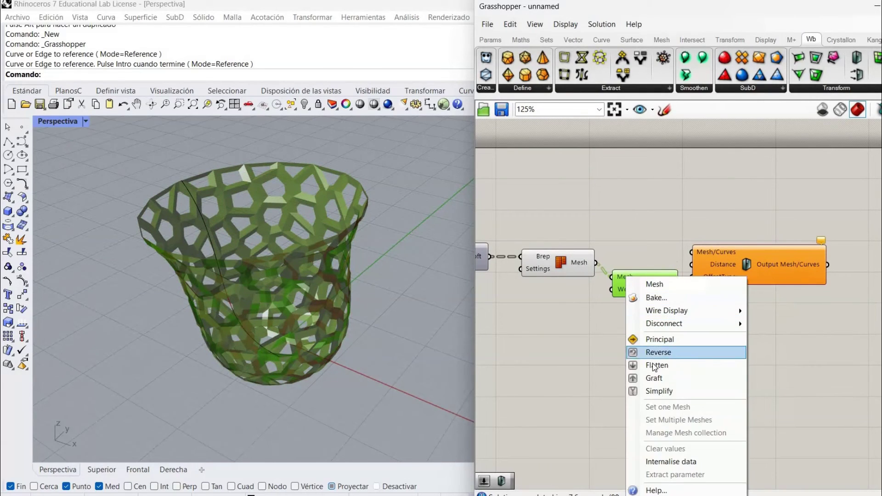
click(661, 364)
click(663, 289)
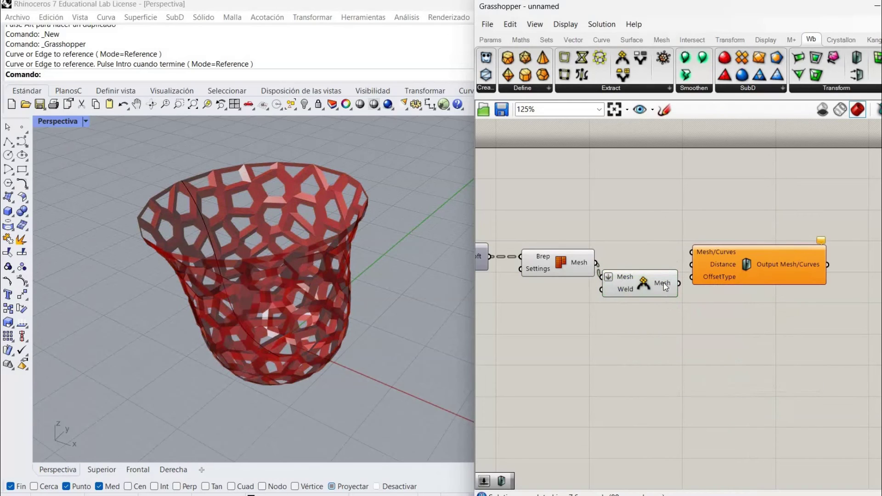
right_click(563, 265)
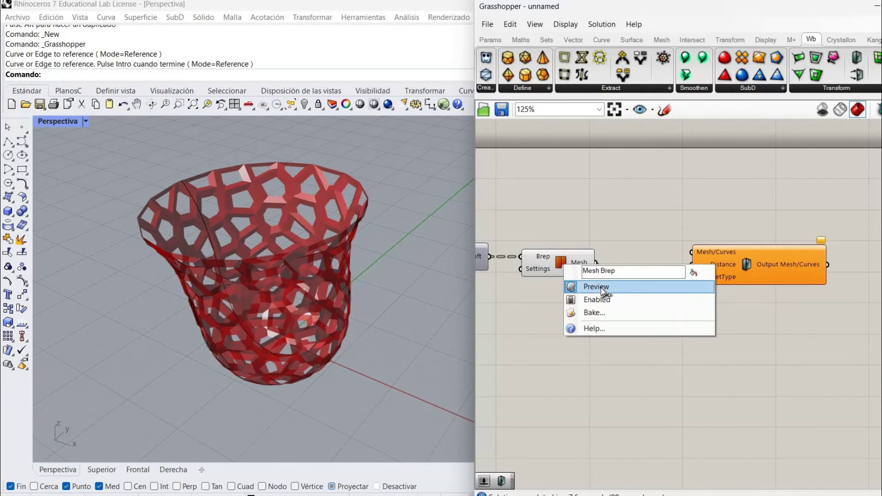
click(633, 288)
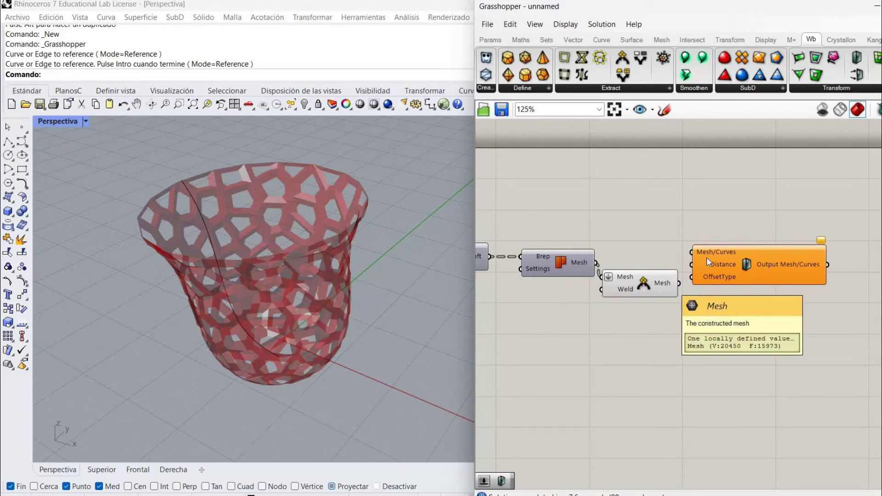
- Connect the Mesh output of Join Meshes and Weld to the thickening component's Mesh/Curves input
drag(721, 269, 735, 279)
drag(679, 284, 706, 263)
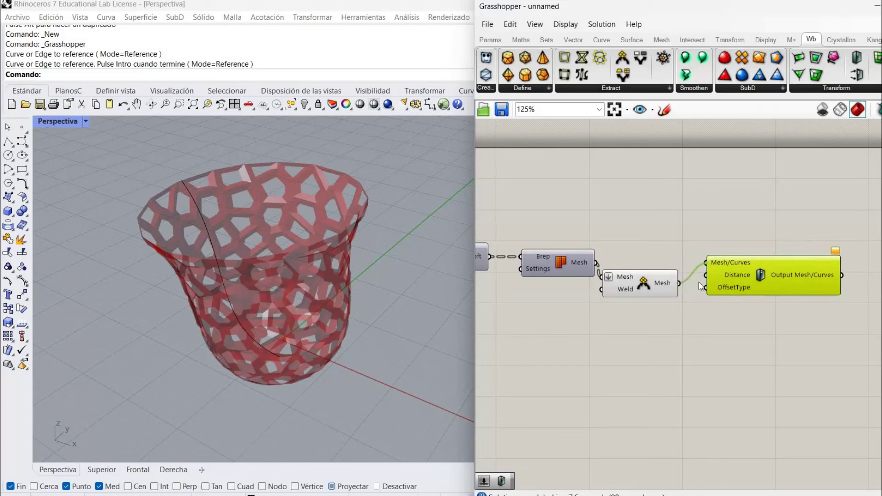
click(683, 301)
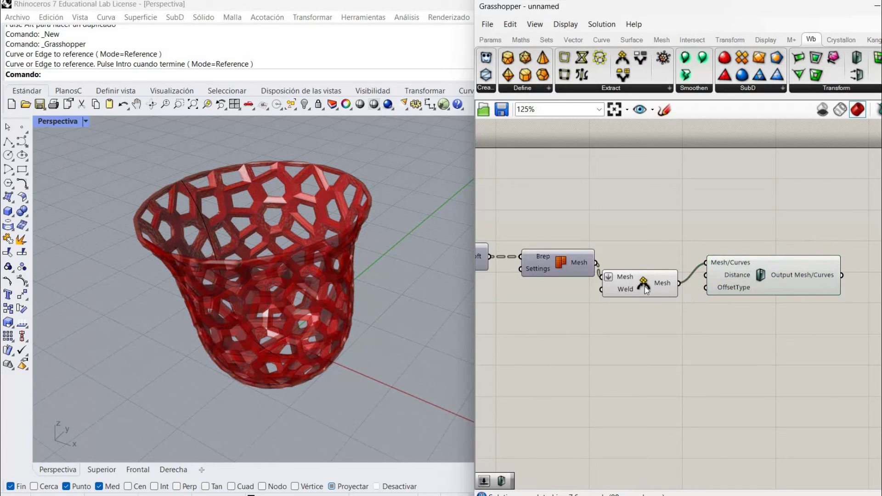
- Turn off the preview of Join Meshes and Weld, and line it up with the thickening component
right_click(648, 289)
click(675, 307)
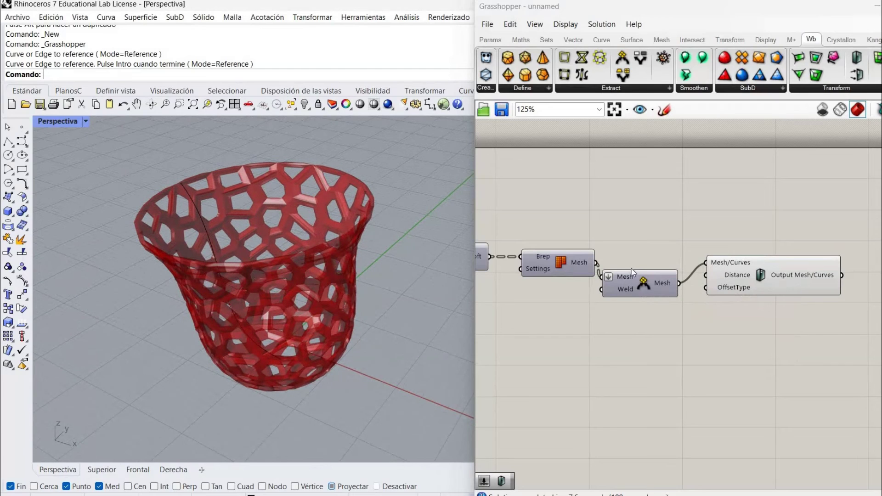
drag(679, 286, 682, 272)
drag(725, 292, 732, 301)
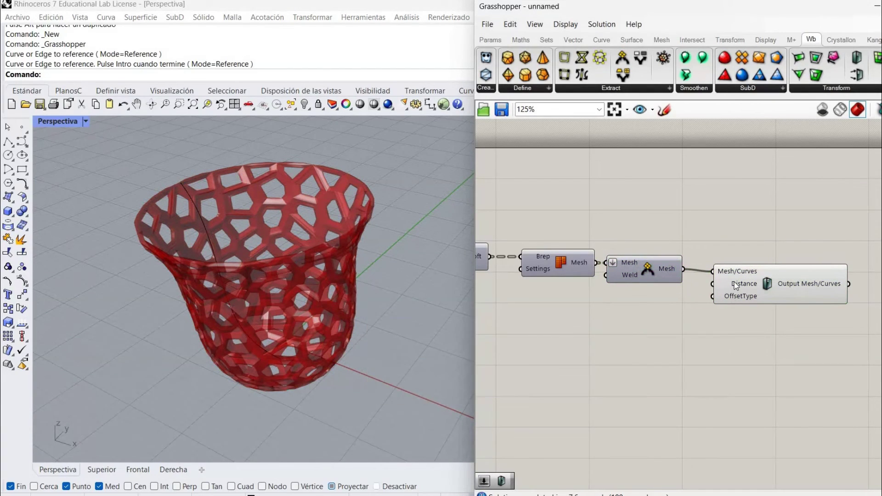
- Add a Number Slider ranging from 0.50 to 5 to the thickening component's Distance input and set it to 3.53
double_click(624, 306)
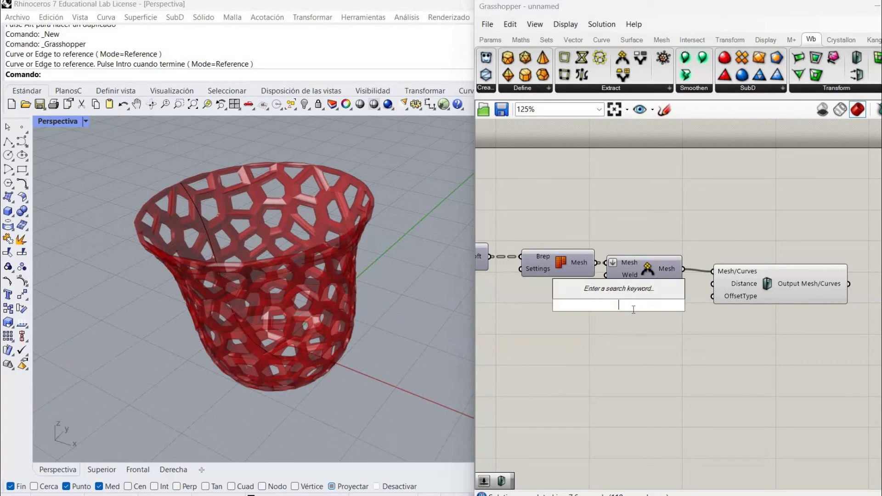
text(0.50..5)
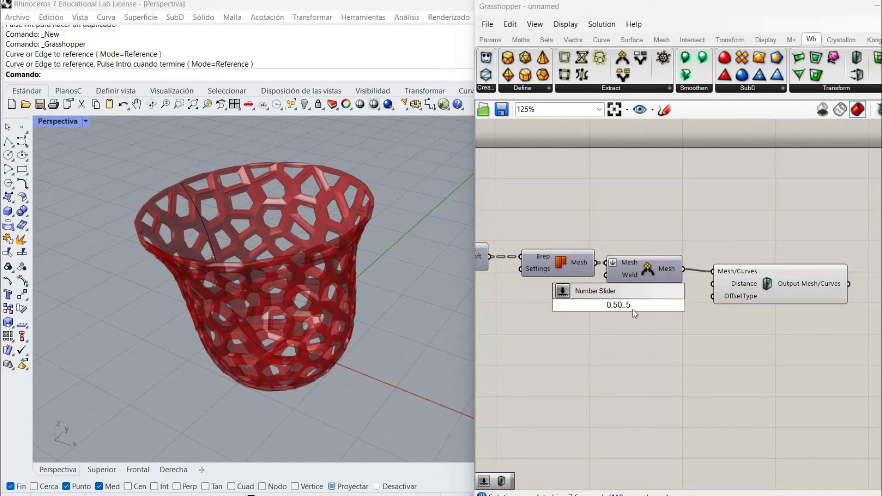
key(Return)
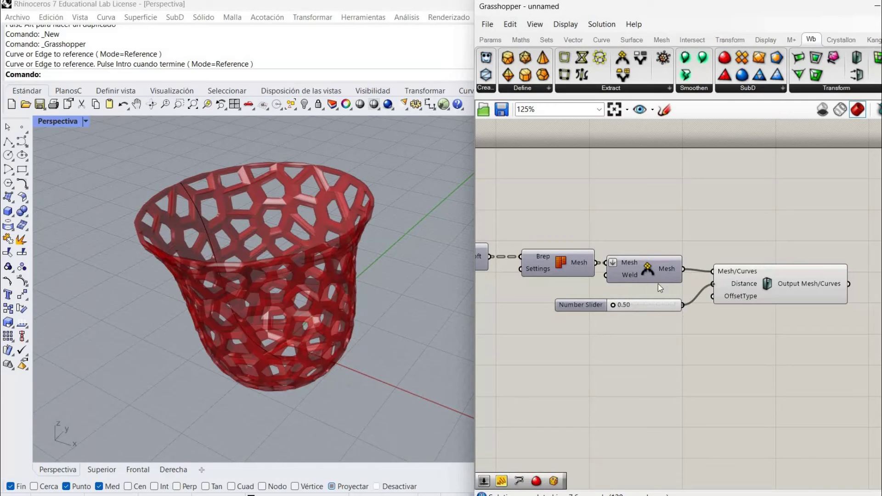
drag(634, 311, 529, 306)
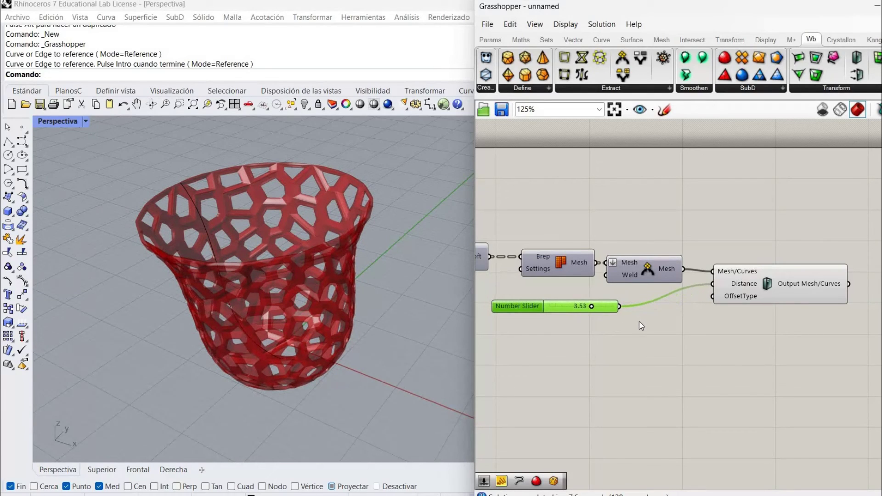
click(639, 321)
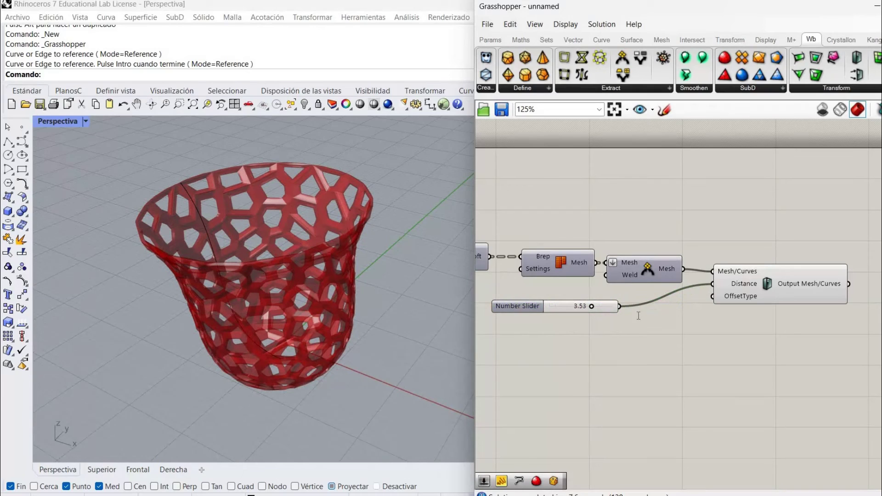
- Insert a Negative component between the thickness slider and the thickening component's Distance input
double_click(638, 317)
text(neg)
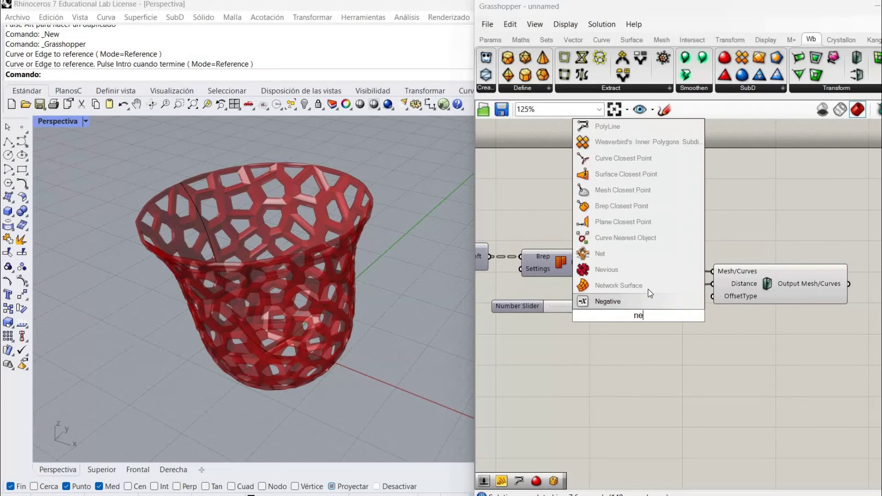
click(626, 299)
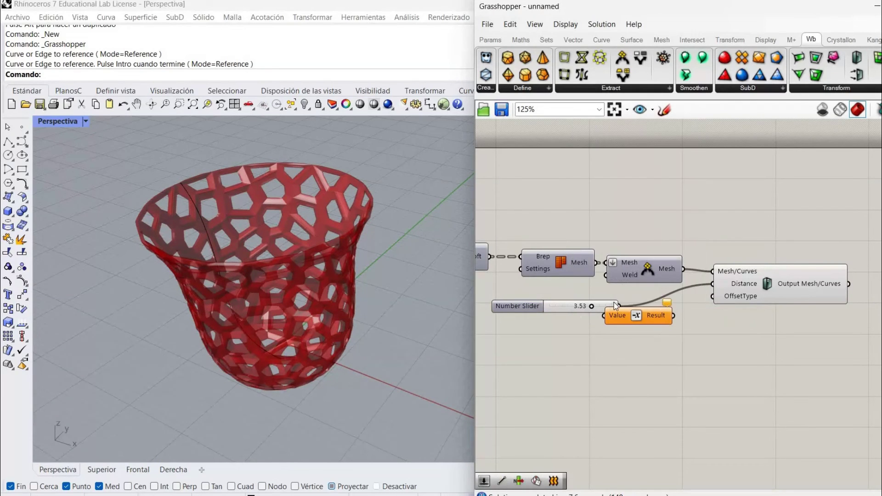
click(583, 306)
drag(606, 317, 605, 317)
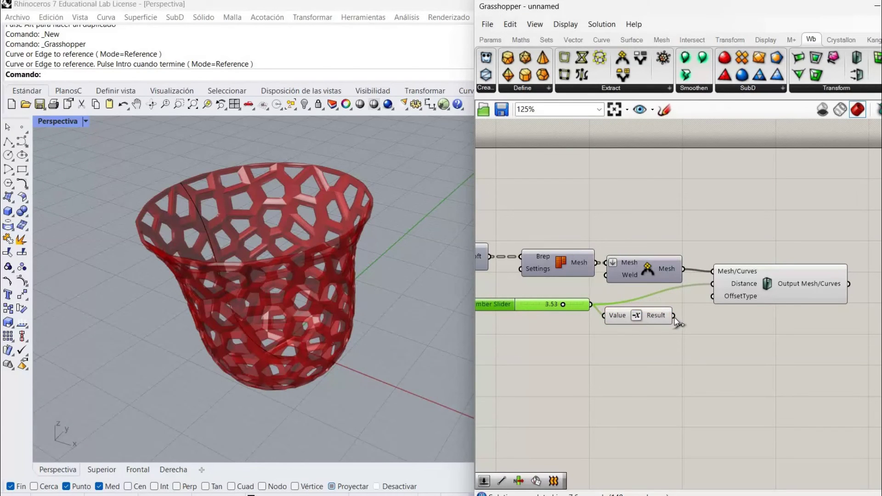
drag(675, 318, 713, 283)
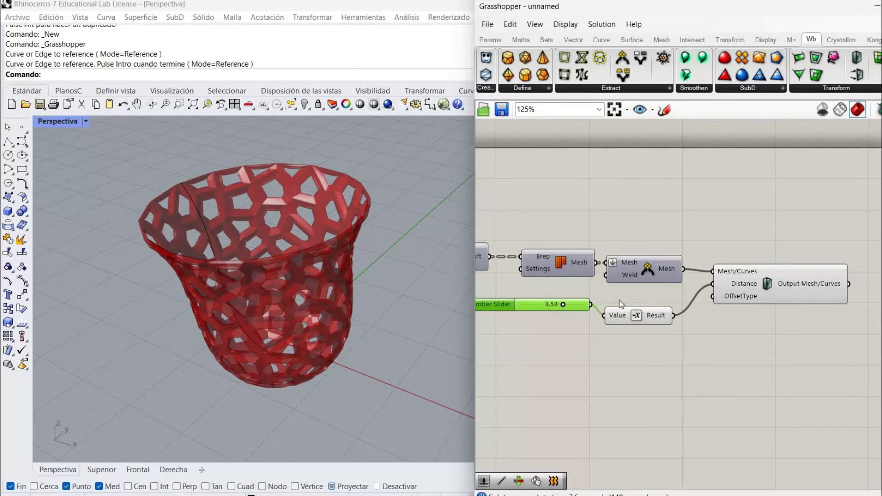
click(493, 294)
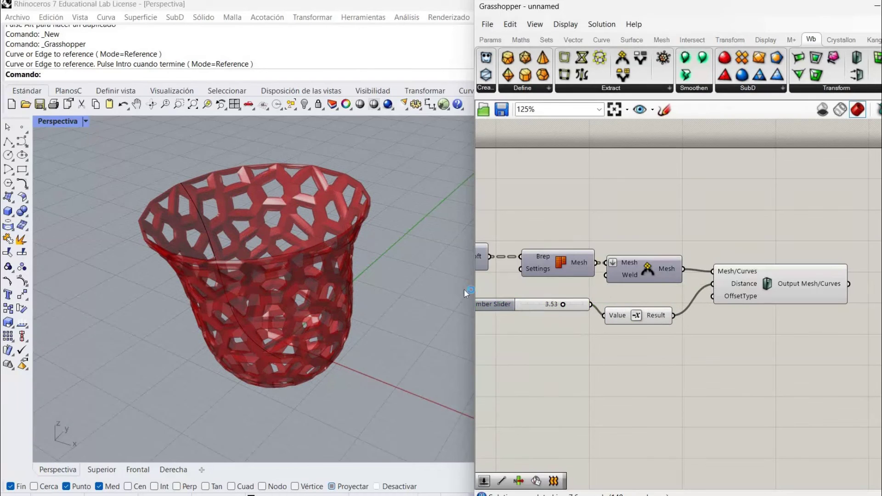
right_drag(480, 316, 458, 285)
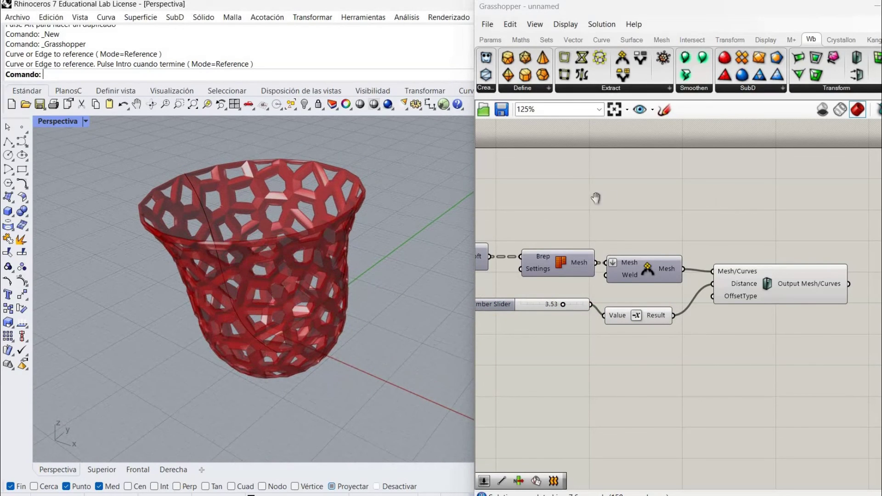
- Add Weaverbird's Catmull-Clark Subdivision, feed it the thickened mesh, and turn off the preview of Weaverbird's Mesh Thicken
right_drag(519, 232, 255, 254)
right_drag(536, 212, 597, 198)
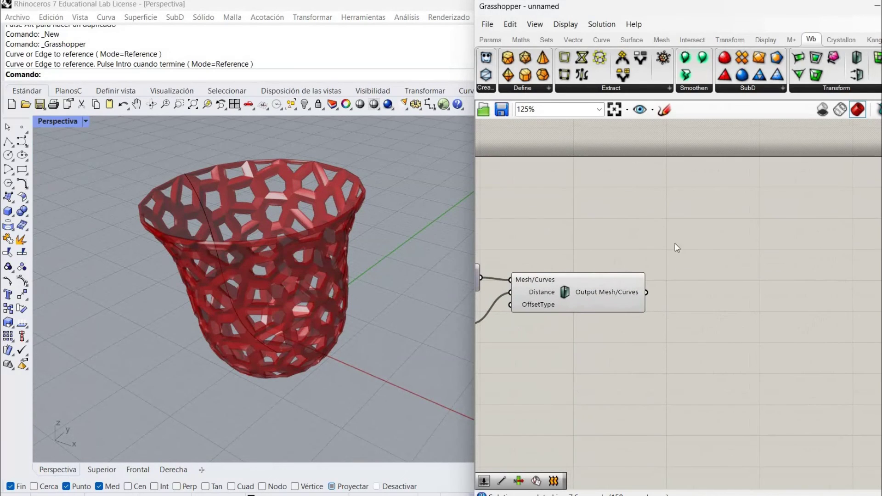
double_click(697, 267)
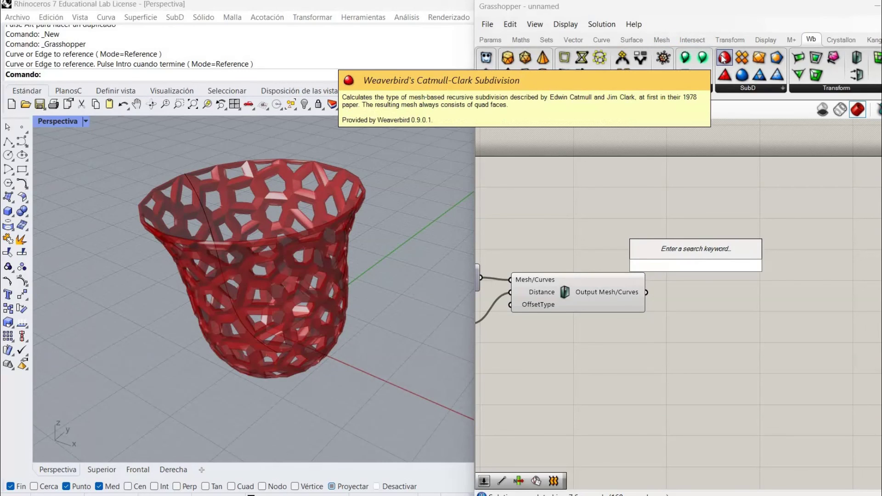
drag(724, 58, 668, 274)
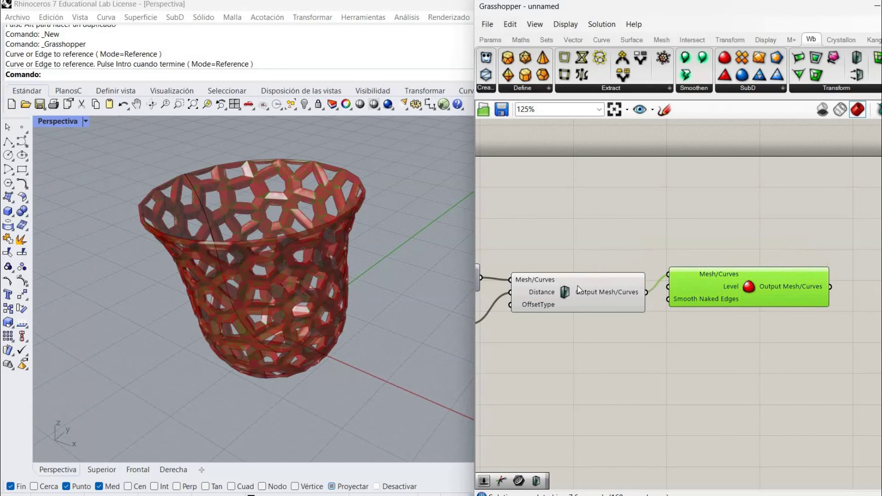
right_click(568, 293)
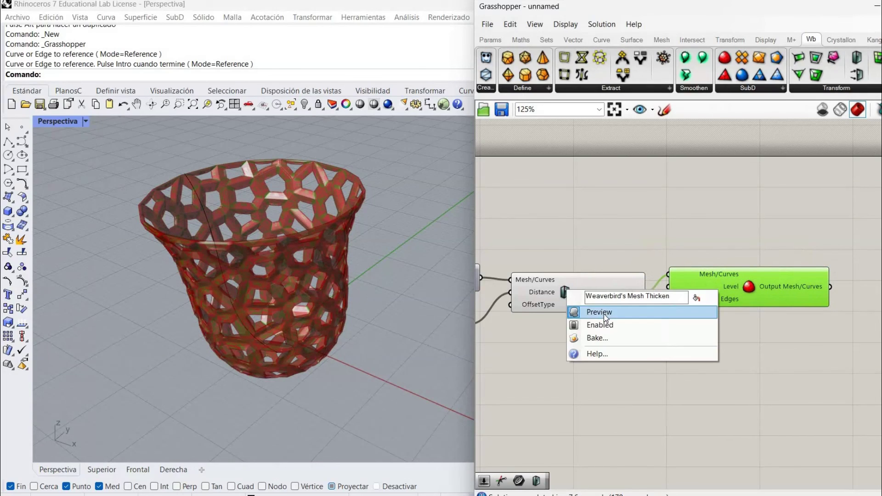
click(604, 312)
click(554, 333)
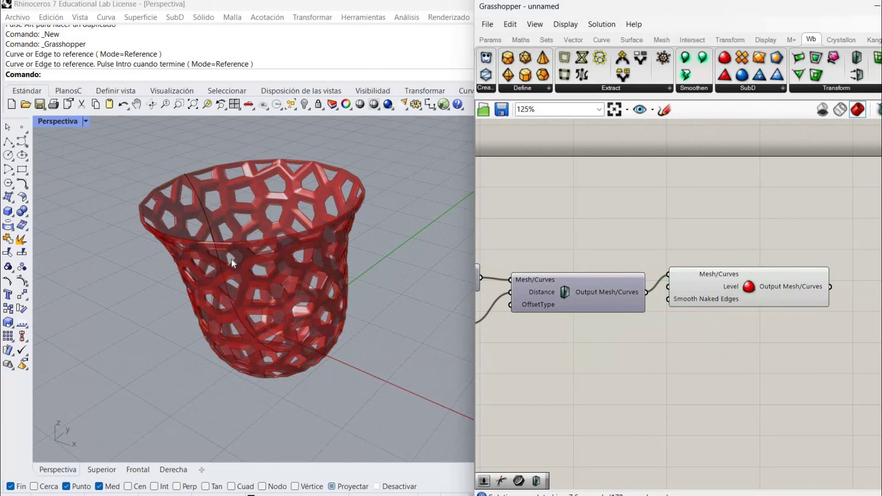
- Examine the subdivided vase alongside the profile curve, revolution axis and population count at the start of the definition
scroll(237, 258, up, 5)
scroll(227, 248, down, 3)
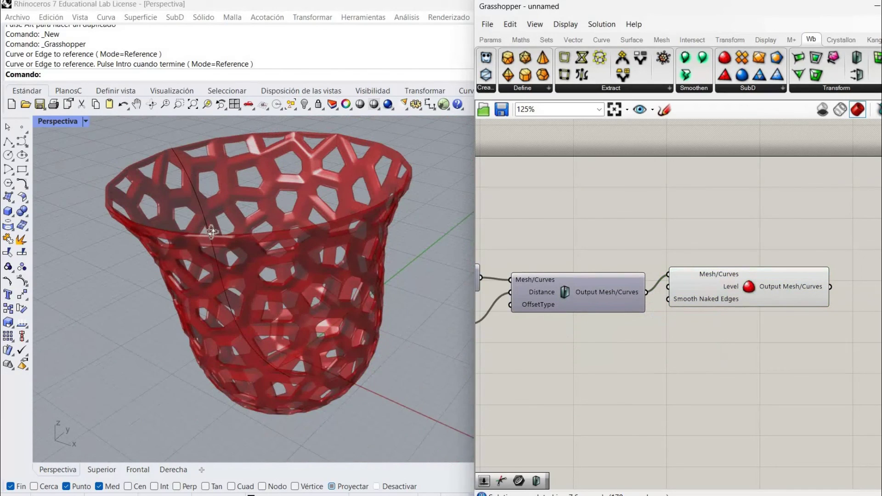
right_drag(212, 232, 413, 199)
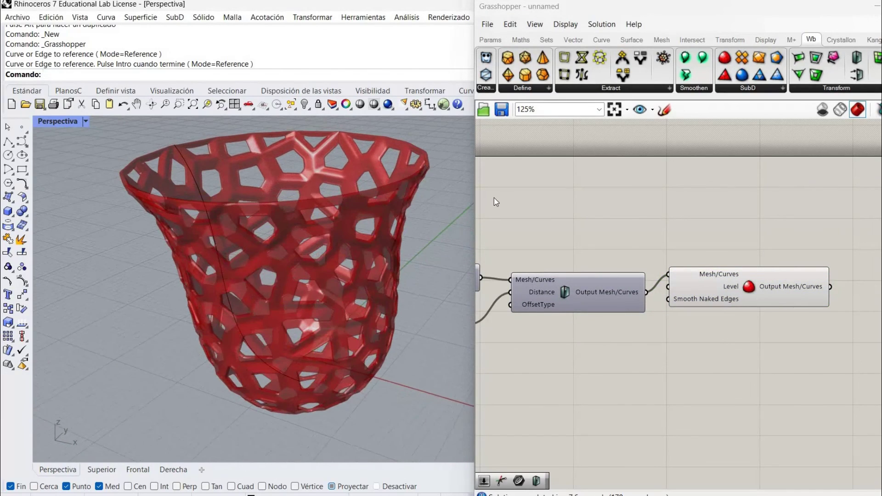
right_drag(696, 189, 881, 216)
right_drag(532, 185, 881, 218)
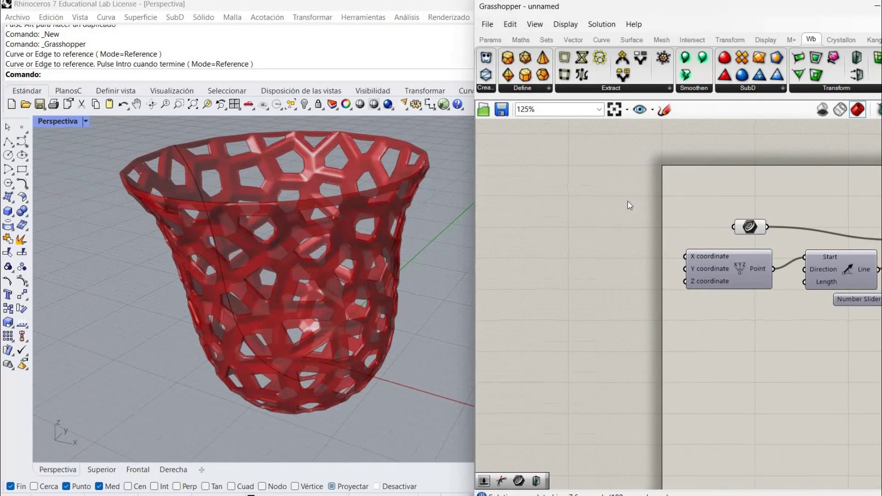
right_drag(847, 324, 727, 319)
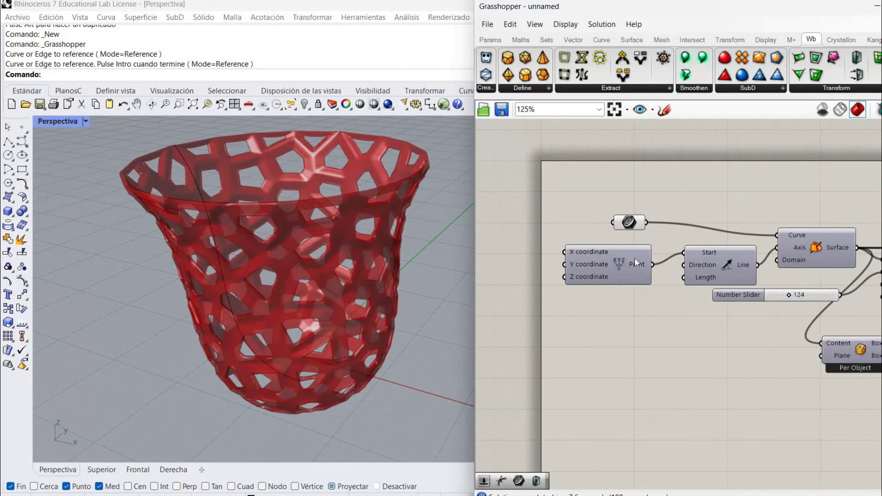
click(635, 226)
click(657, 341)
right_drag(657, 341, 626, 337)
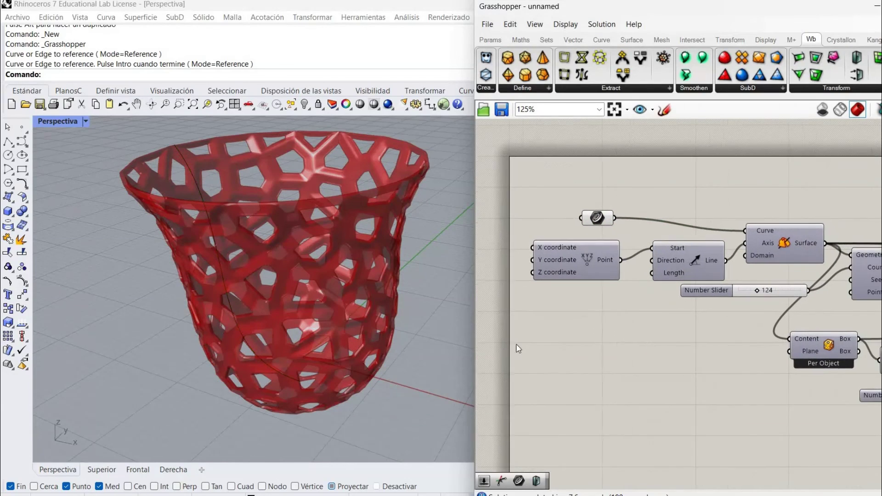
right_drag(701, 303, 588, 311)
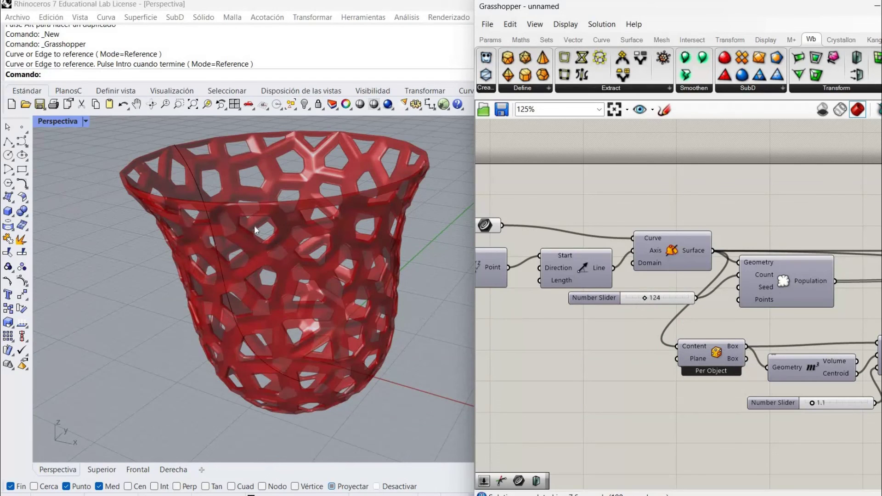
right_drag(264, 246, 248, 236)
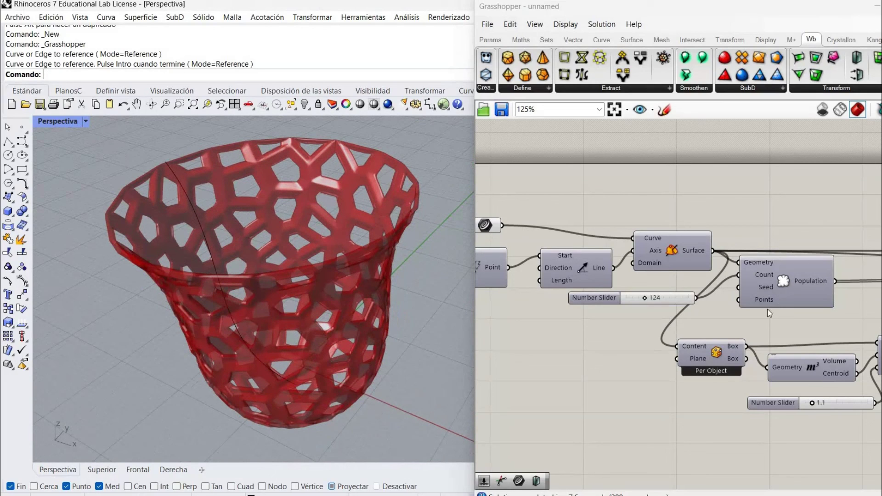
- Review the sliders driving the cell Scale factor and the normal vector's Amplitude, comparing them with the vase's openings up close
right_drag(726, 273, 505, 257)
right_drag(791, 312, 579, 285)
right_drag(820, 183, 635, 227)
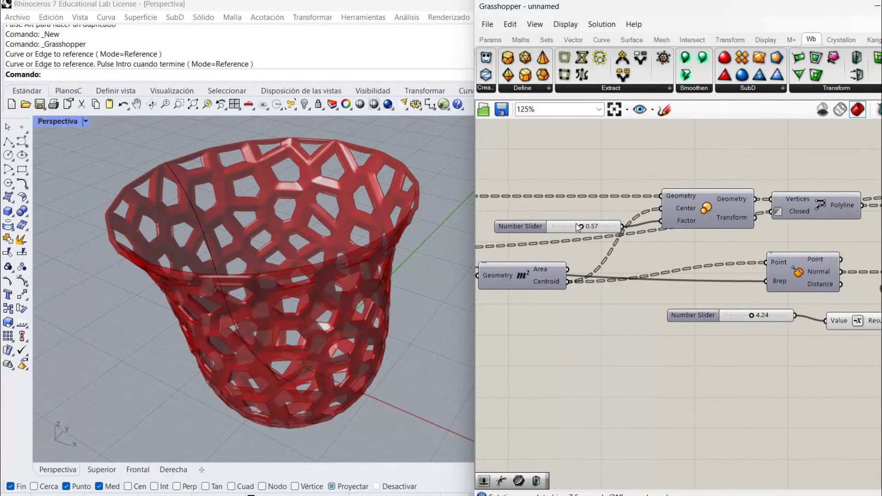
mouse_move(578, 227)
right_drag(682, 284, 520, 278)
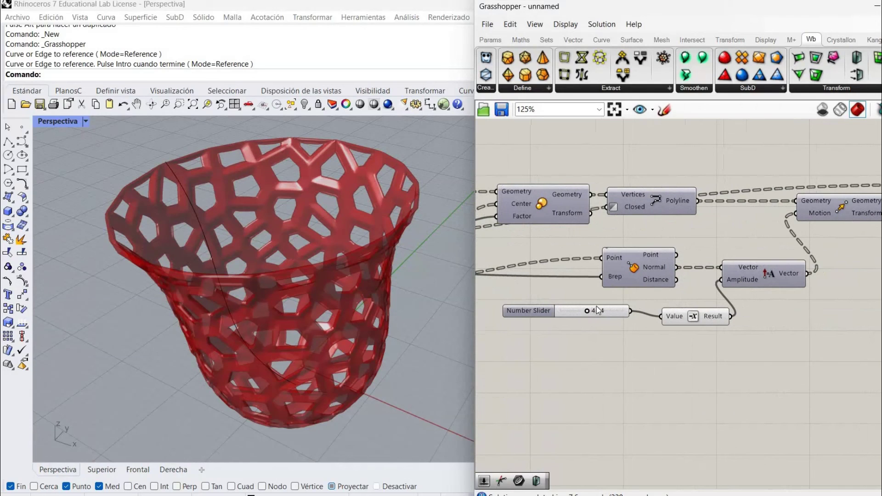
scroll(269, 317, up, 6)
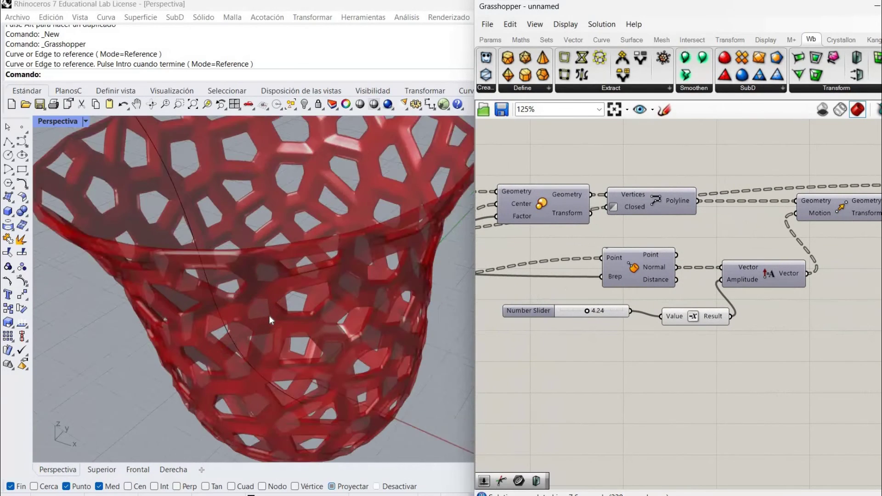
right_drag(269, 317, 305, 252)
scroll(285, 319, down, 6)
- Review the lofting, meshing, thickening and subdivision chain against the vase, then trace the definition back to the Voronoi cells
right_drag(826, 289, 480, 291)
right_drag(867, 292, 804, 294)
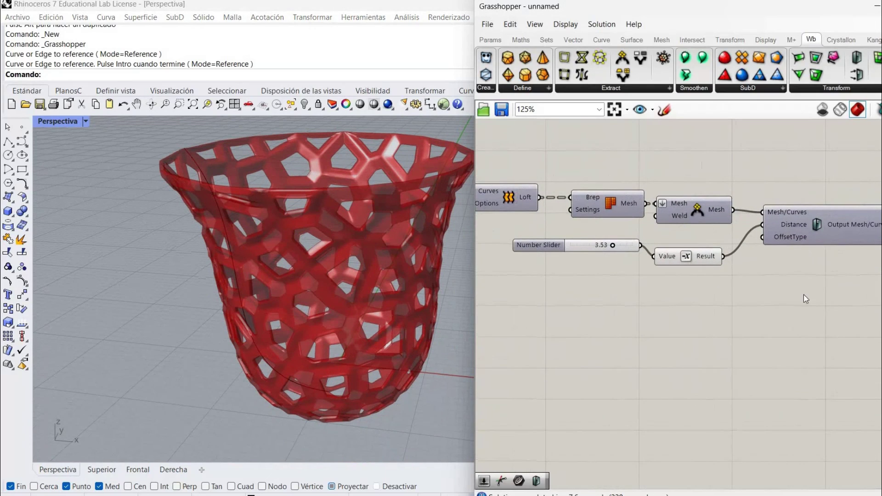
right_drag(706, 266, 428, 289)
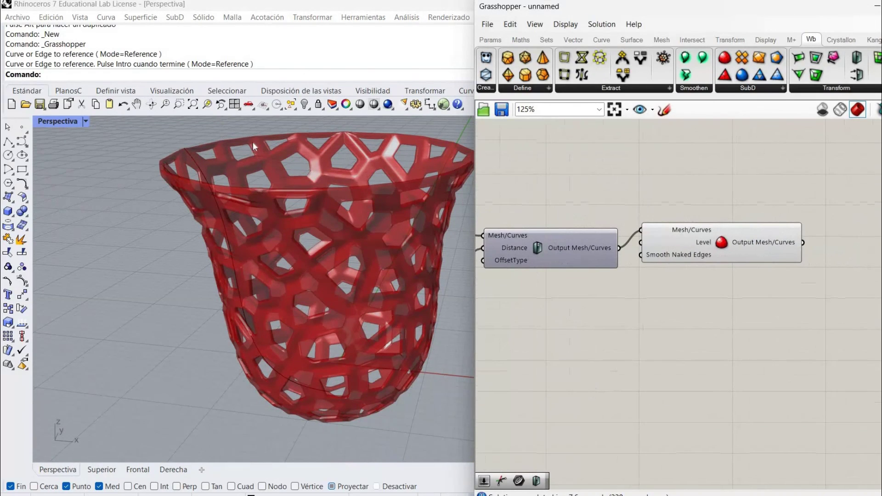
right_drag(232, 189, 220, 175)
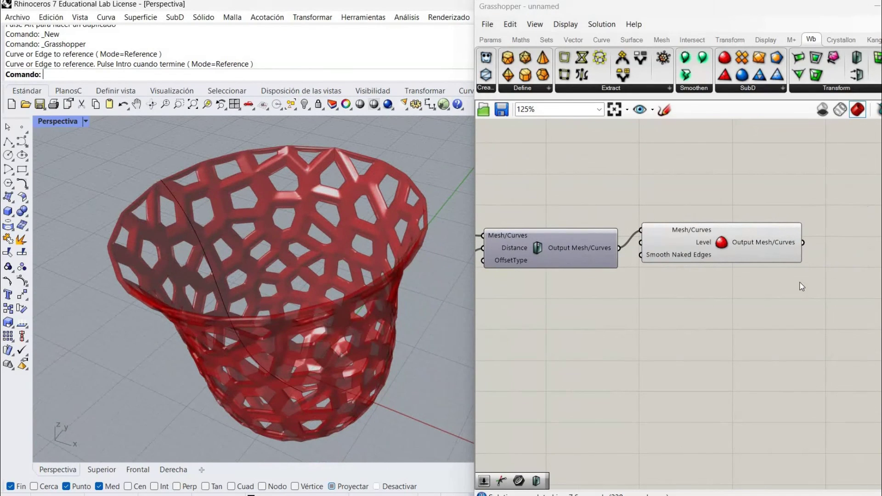
scroll(800, 287, down, 2)
right_drag(659, 331, 776, 281)
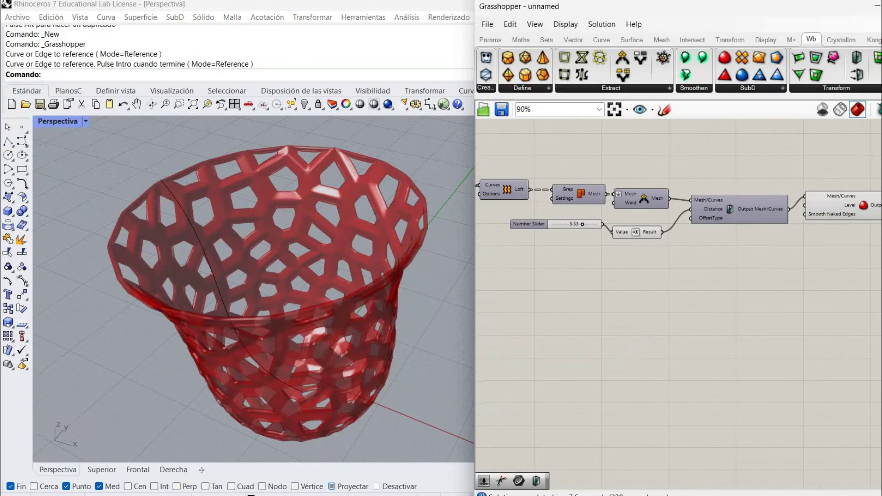
right_drag(592, 344, 880, 304)
right_drag(495, 304, 823, 292)
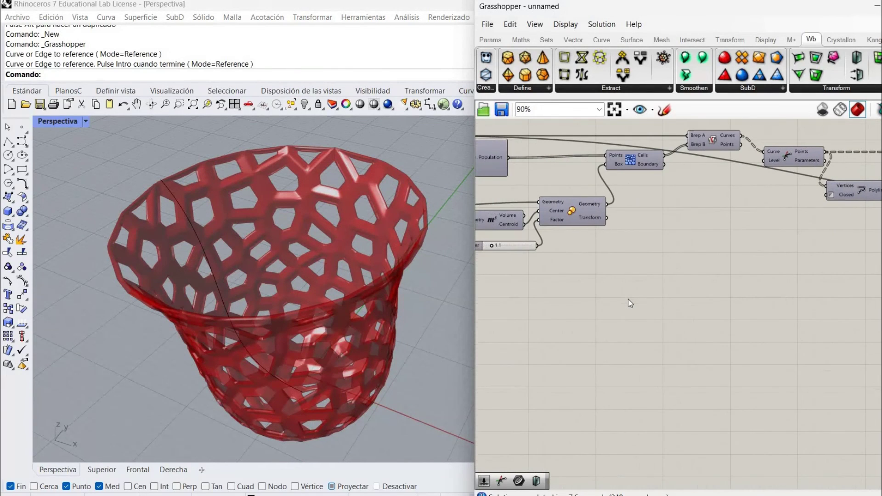